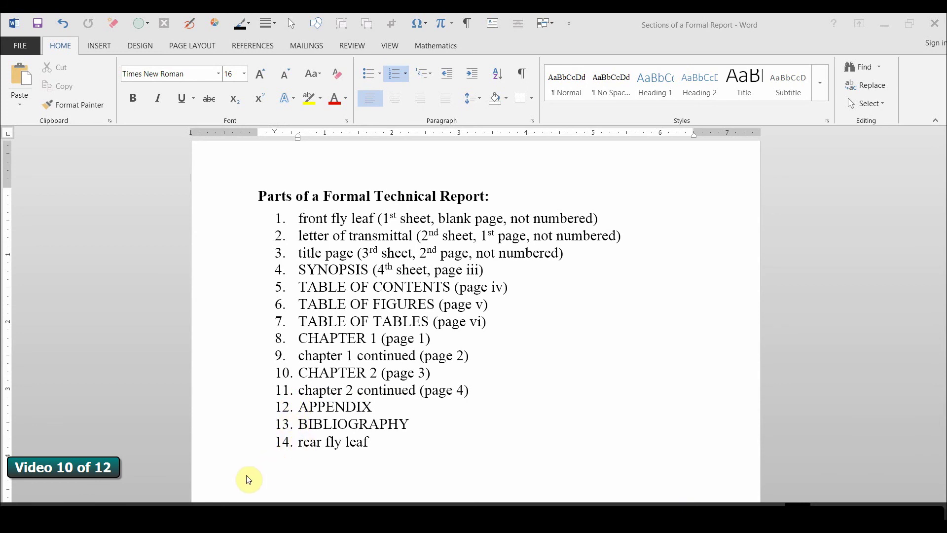
Step: Switch to the "Formal doc layout practice 2014" document and examine the sheet order, numbering and margins from front fly leaf through Chapter 1 continued
{"action": "mouse_move", "coordinate": [173, 531]}
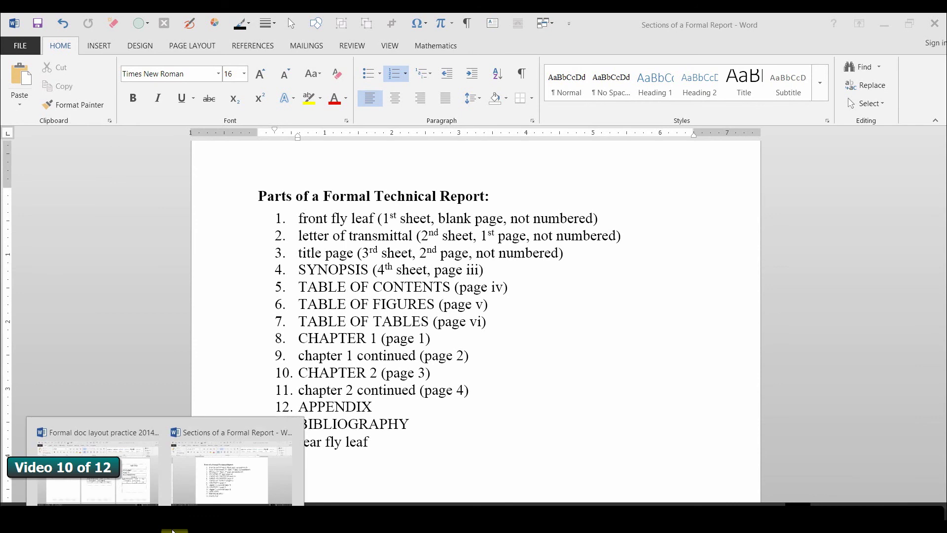
{"action": "left_click", "coordinate": [102, 485]}
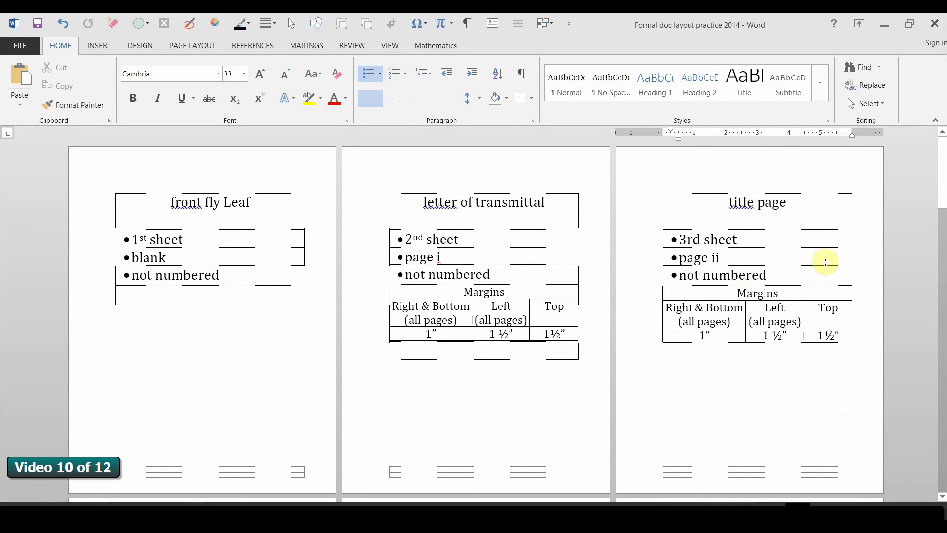
{"action": "scroll", "coordinate": [499, 353], "scroll_direction": "down", "scroll_amount": 5}
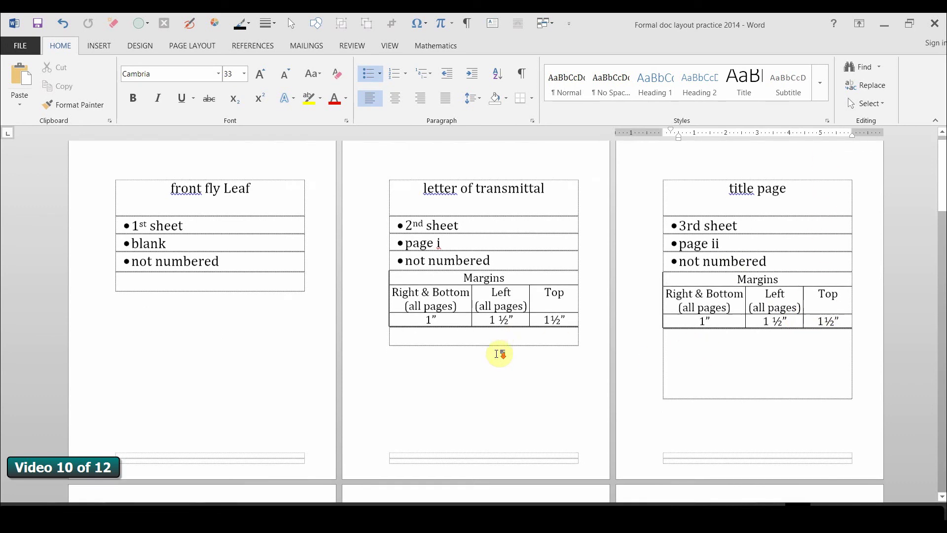
{"action": "scroll", "coordinate": [420, 354], "scroll_direction": "down", "scroll_amount": 3}
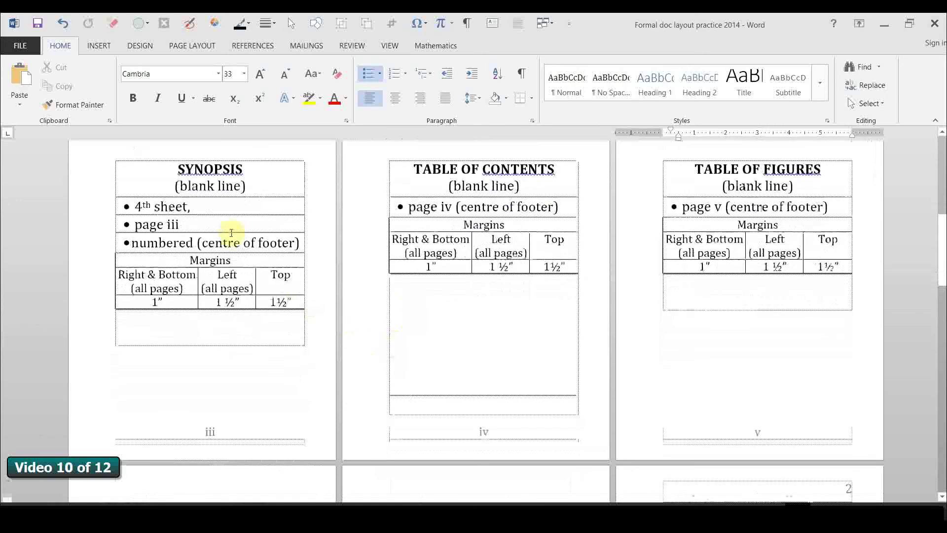
{"action": "scroll", "coordinate": [231, 233], "scroll_direction": "up", "scroll_amount": 1}
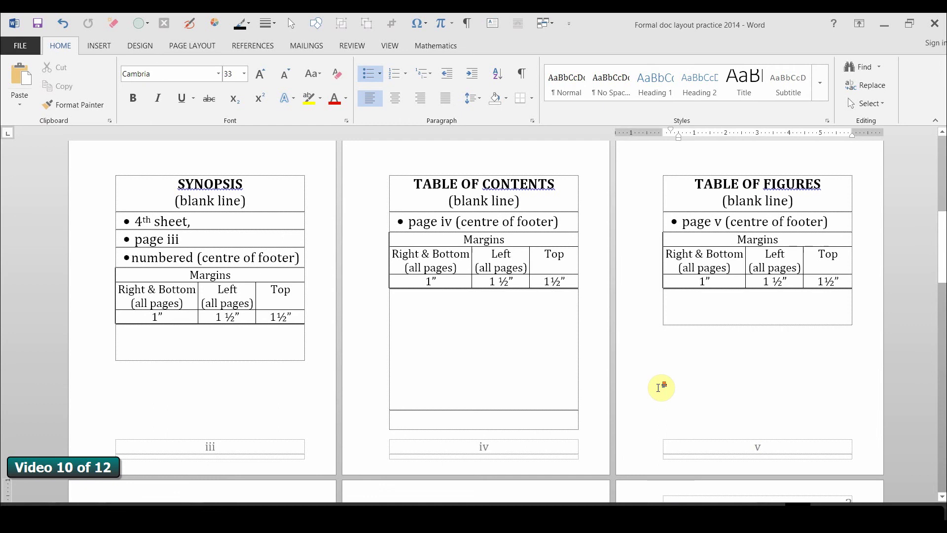
{"action": "scroll", "coordinate": [661, 388], "scroll_direction": "down", "scroll_amount": 1}
{"action": "scroll", "coordinate": [519, 361], "scroll_direction": "down", "scroll_amount": 7}
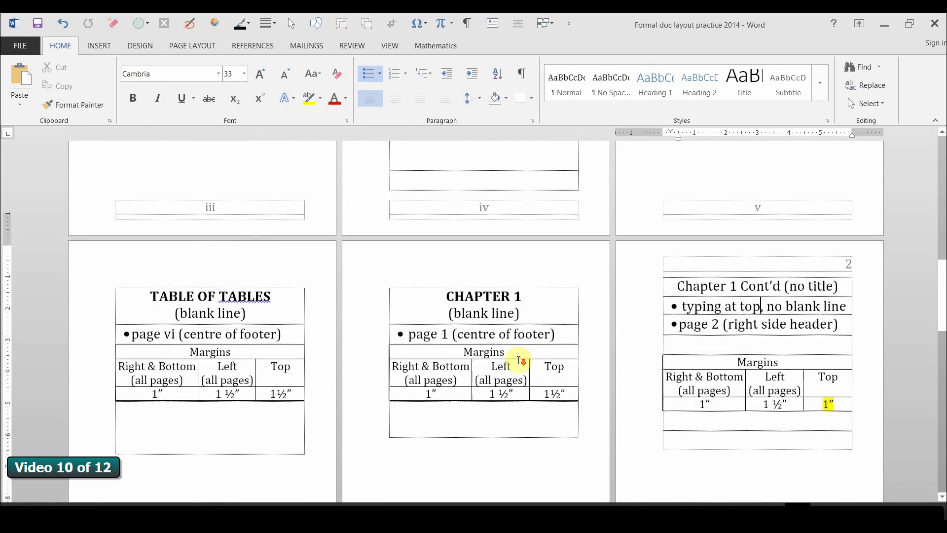
{"action": "scroll", "coordinate": [519, 360], "scroll_direction": "down", "scroll_amount": 2}
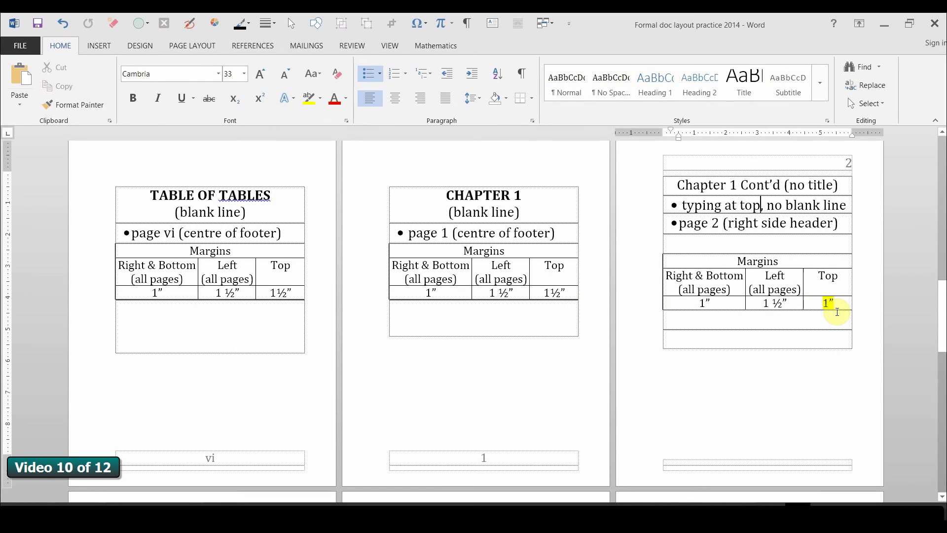
{"action": "scroll", "coordinate": [790, 189], "scroll_direction": "up", "scroll_amount": 1}
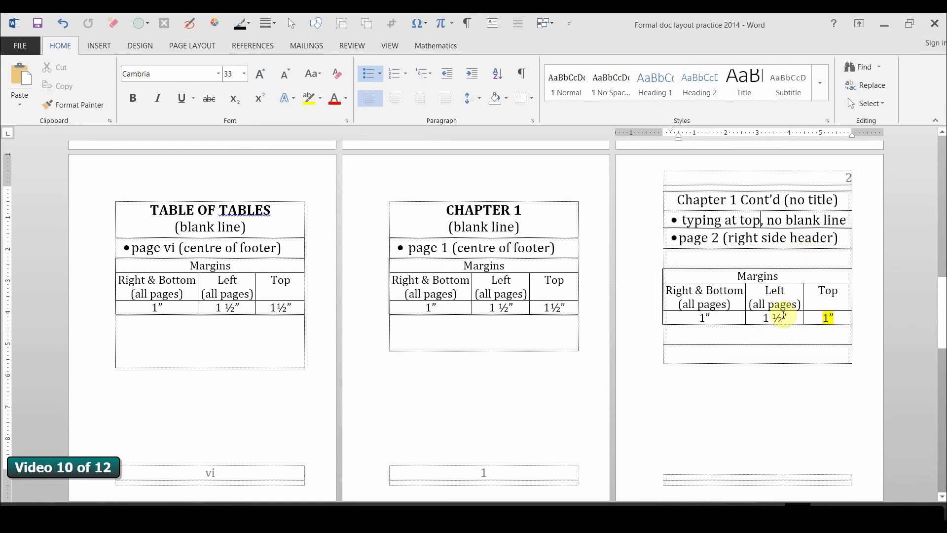
Step: Examine the page numbering and margin layout of the Chapter 2, Appendix 'A', Bibliography and rear fly leaf pages
{"action": "scroll", "coordinate": [783, 316], "scroll_direction": "down", "scroll_amount": 3}
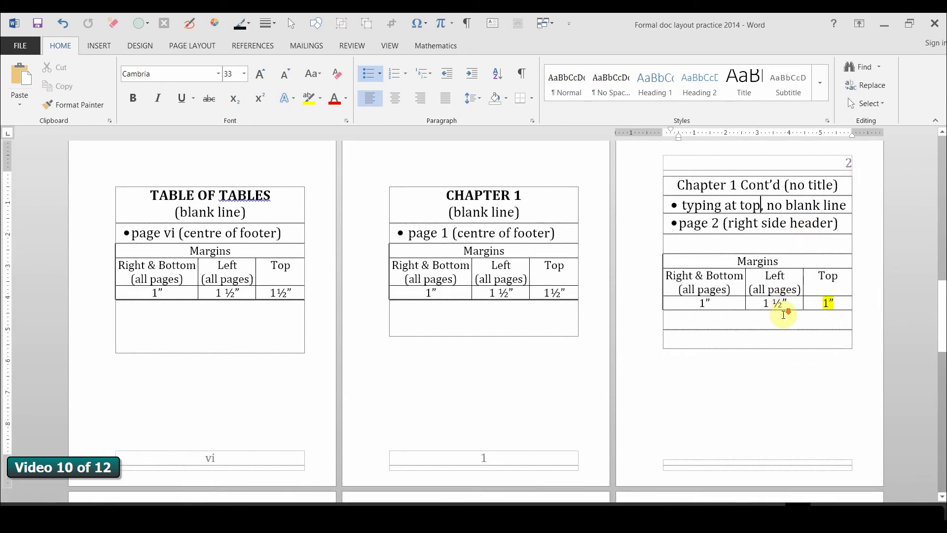
{"action": "scroll", "coordinate": [535, 332], "scroll_direction": "down", "scroll_amount": 3}
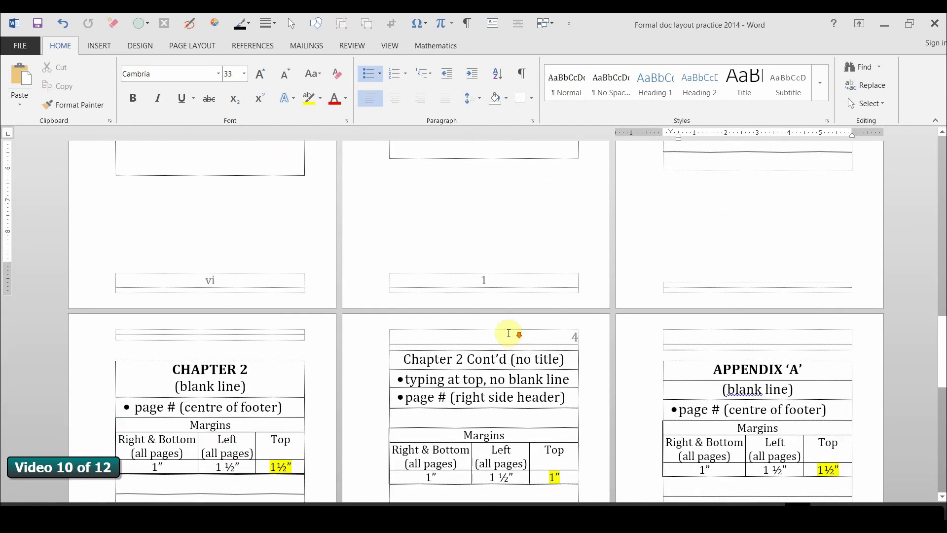
{"action": "scroll", "coordinate": [508, 332], "scroll_direction": "down", "scroll_amount": 3}
{"action": "scroll", "coordinate": [506, 332], "scroll_direction": "down", "scroll_amount": 1}
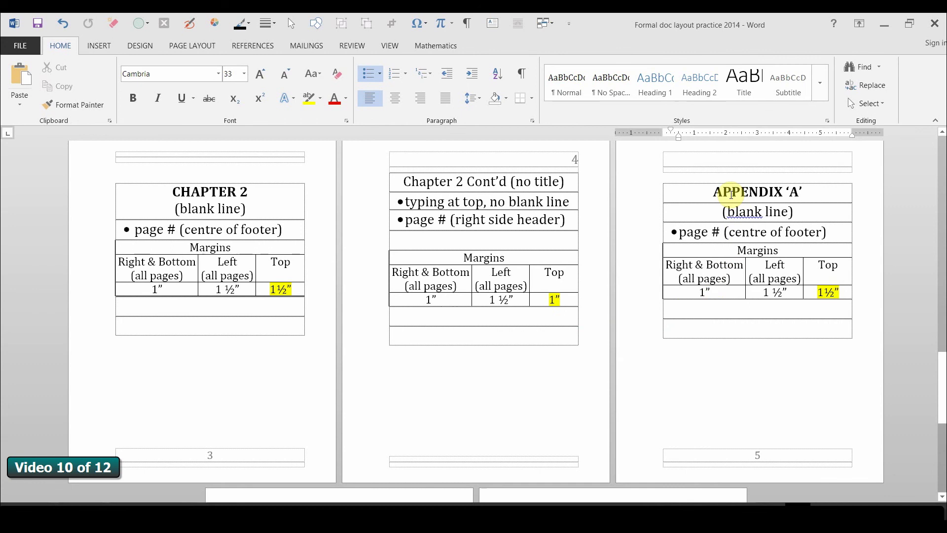
{"action": "left_click", "coordinate": [785, 192]}
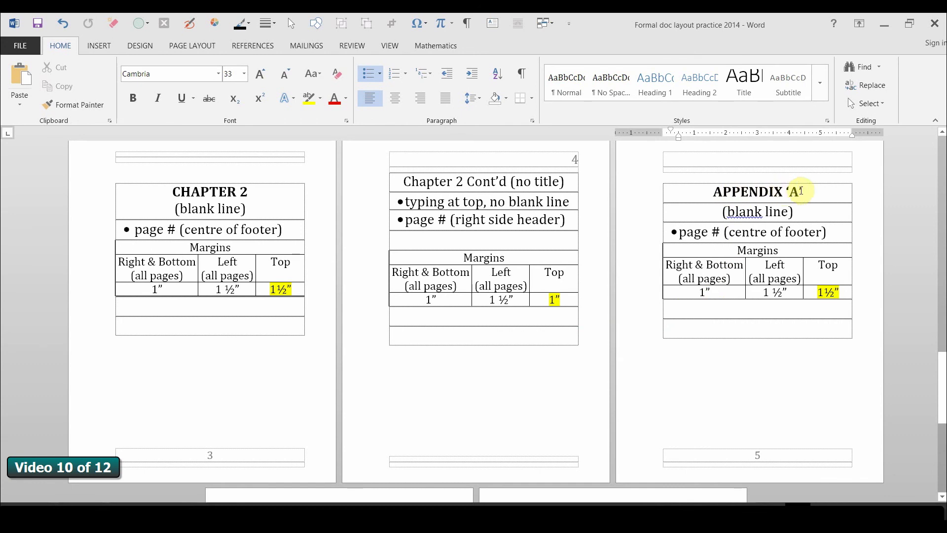
{"action": "scroll", "coordinate": [801, 191], "scroll_direction": "up", "scroll_amount": 1}
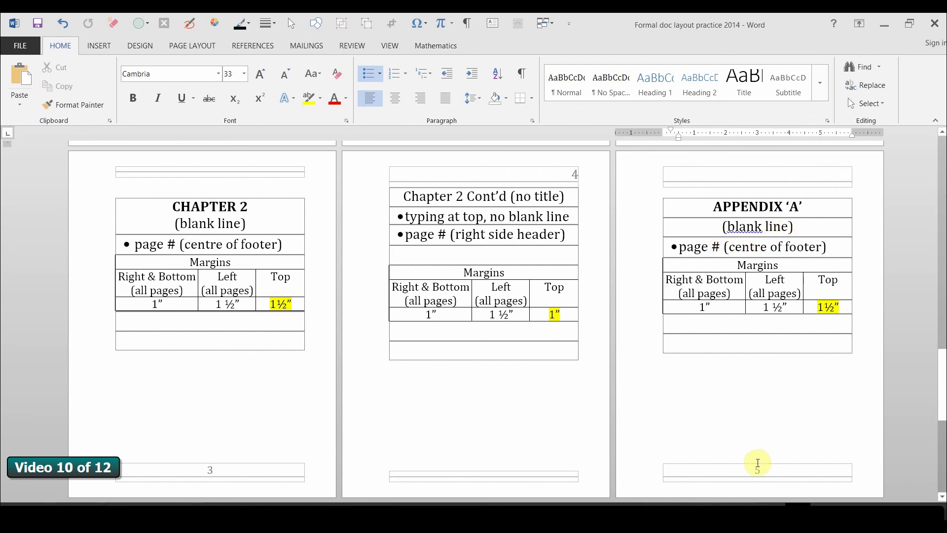
{"action": "scroll", "coordinate": [710, 409], "scroll_direction": "down", "scroll_amount": 5}
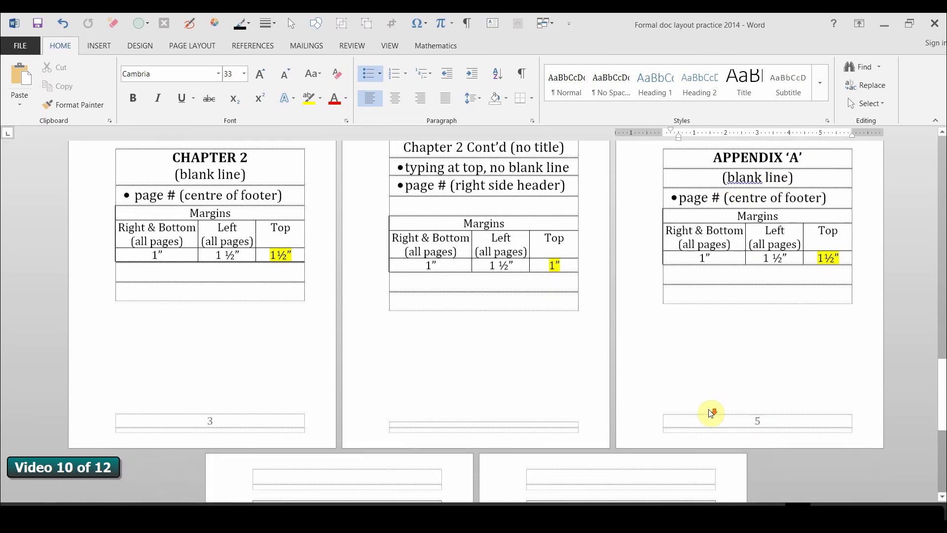
{"action": "scroll", "coordinate": [682, 391], "scroll_direction": "up", "scroll_amount": 5}
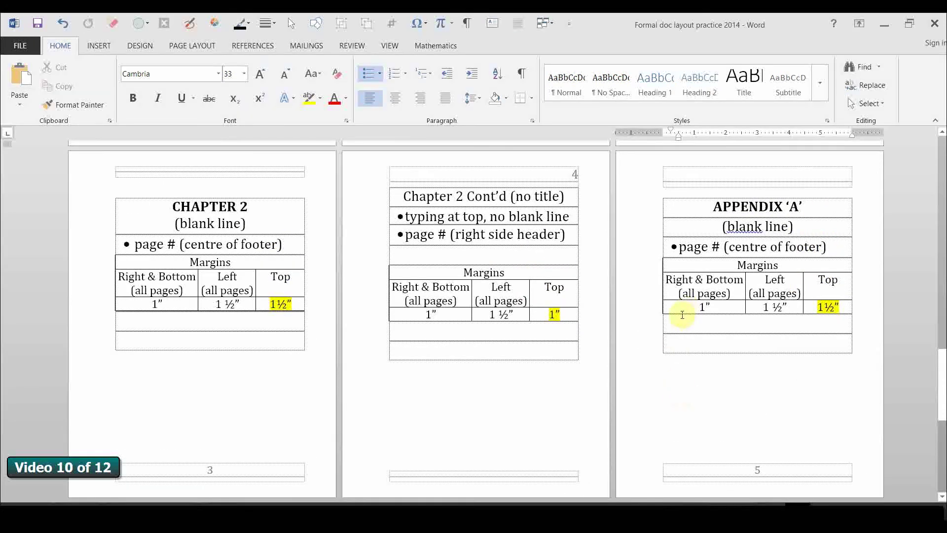
{"action": "scroll", "coordinate": [436, 405], "scroll_direction": "down", "scroll_amount": 5}
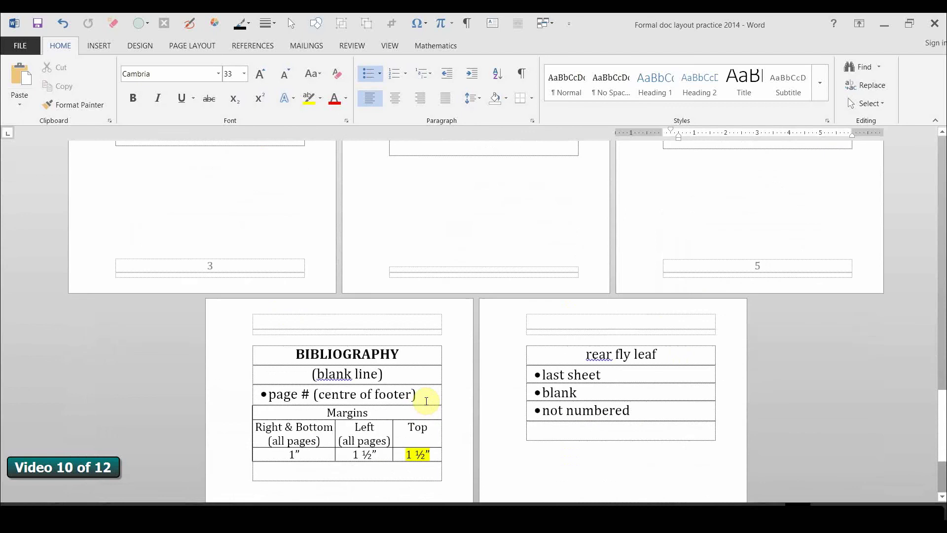
{"action": "scroll", "coordinate": [425, 400], "scroll_direction": "down", "scroll_amount": 2}
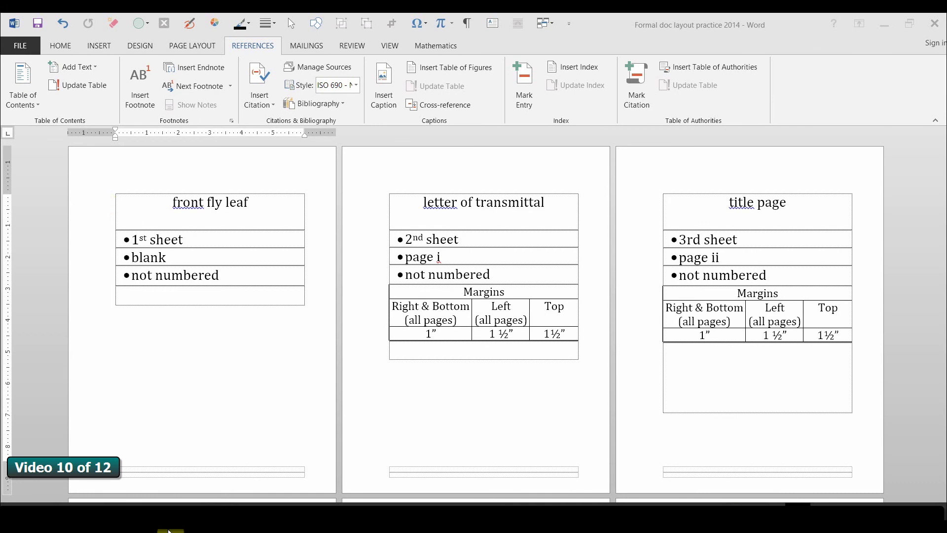
Step: Switch to the blank Document1 and set its font size to 33
{"action": "mouse_move", "coordinate": [170, 530]}
{"action": "left_click", "coordinate": [211, 477]}
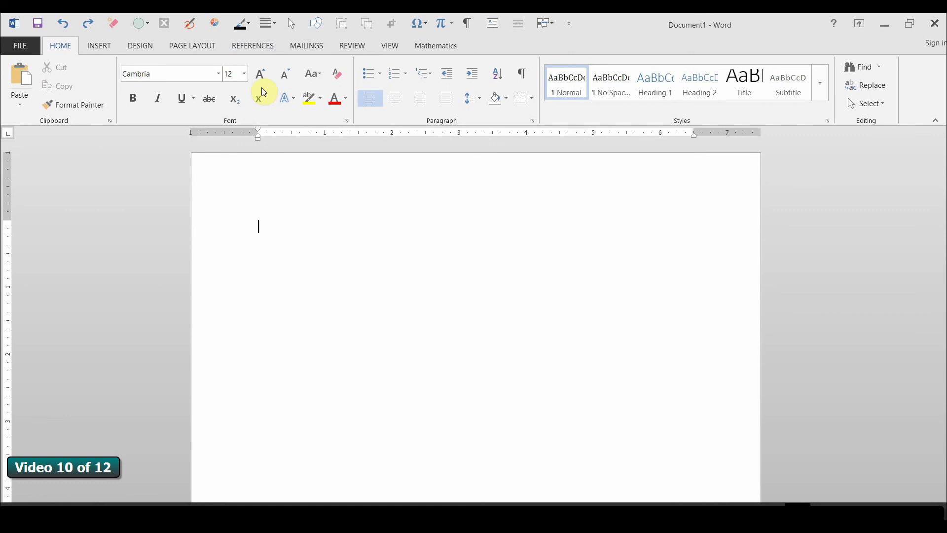
{"action": "left_click", "coordinate": [236, 74]}
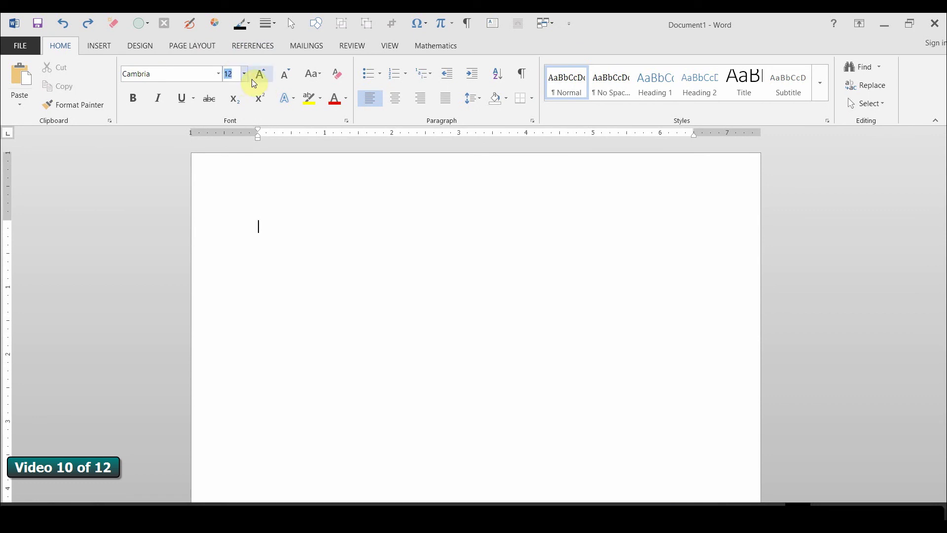
{"action": "type", "text": "33"}
{"action": "key", "text": "Return"}
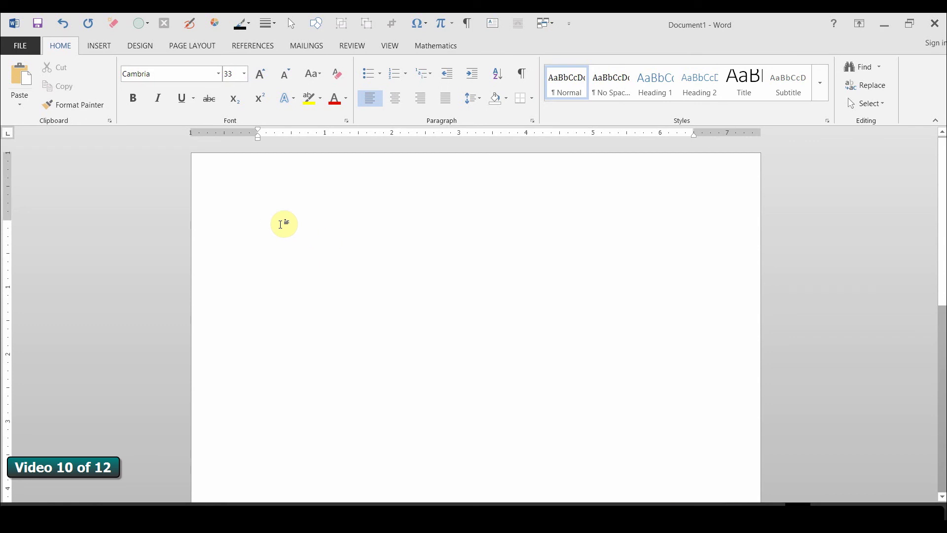
Step: Turn on the display of text boundaries in Word's advanced options
{"action": "left_click", "coordinate": [27, 50]}
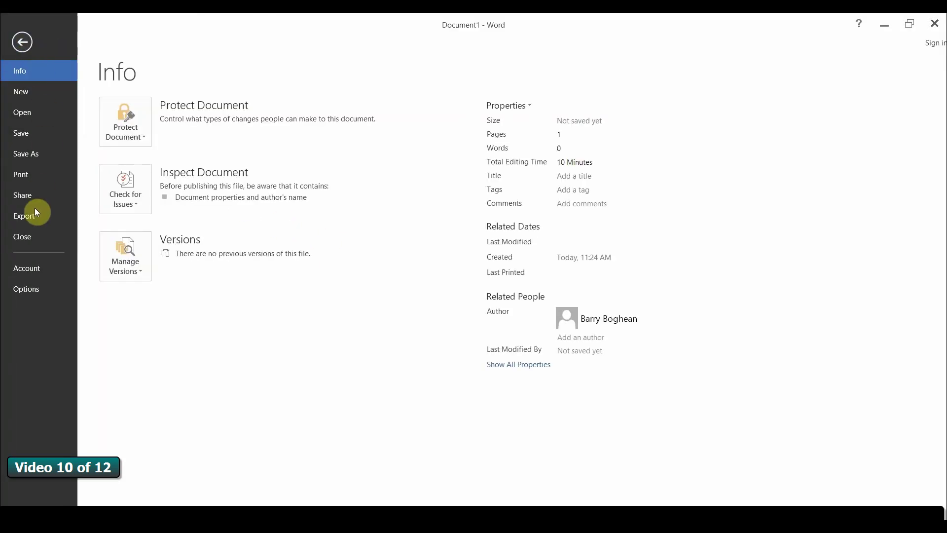
{"action": "left_click", "coordinate": [30, 286]}
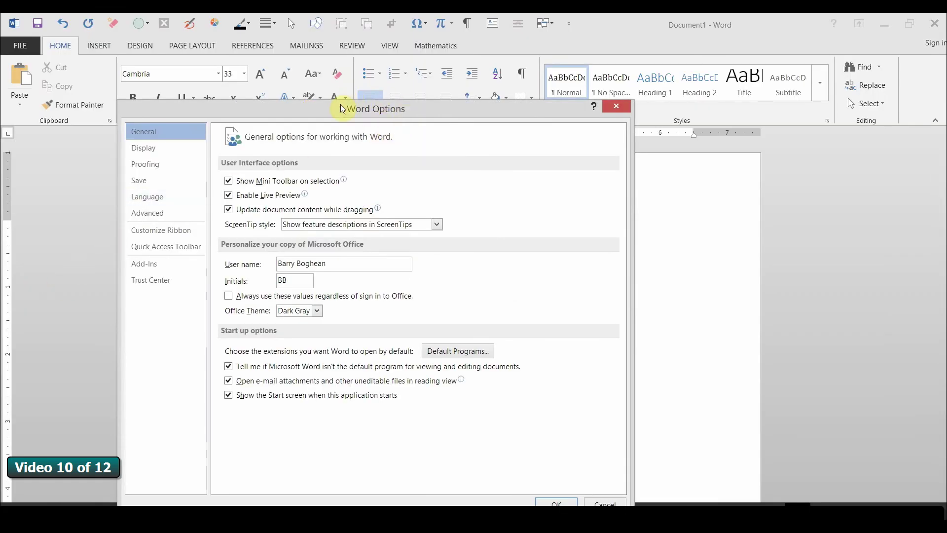
{"action": "left_click", "coordinate": [161, 217]}
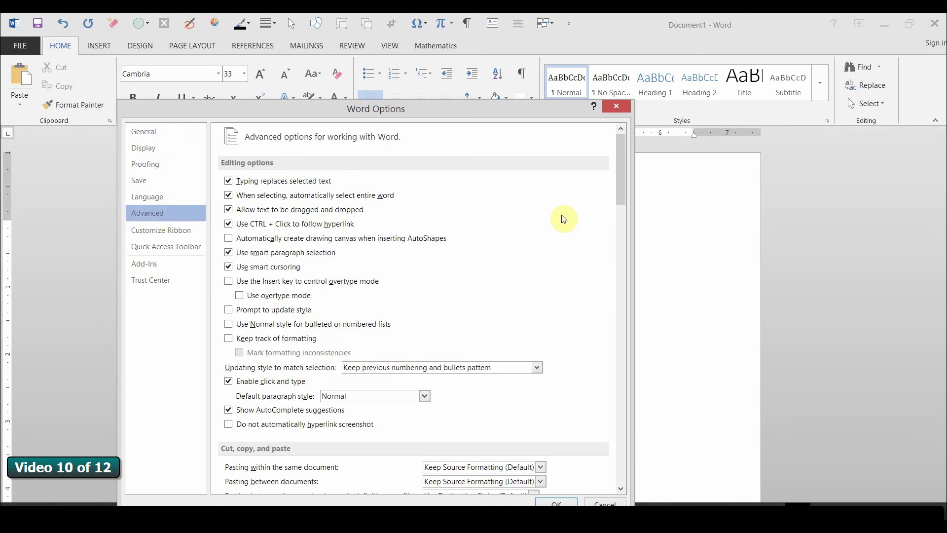
{"action": "left_click_drag", "start_coordinate": [623, 187], "coordinate": [616, 266]}
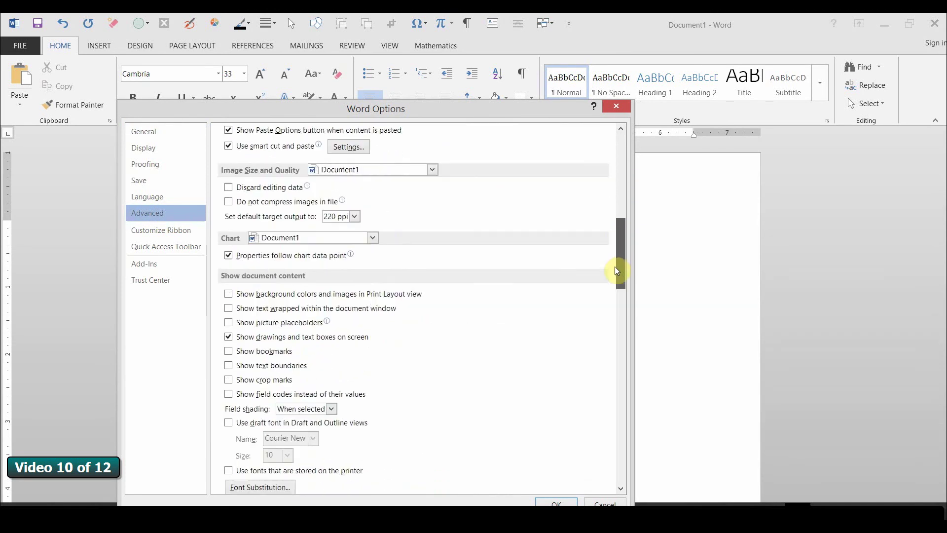
{"action": "left_click", "coordinate": [229, 366]}
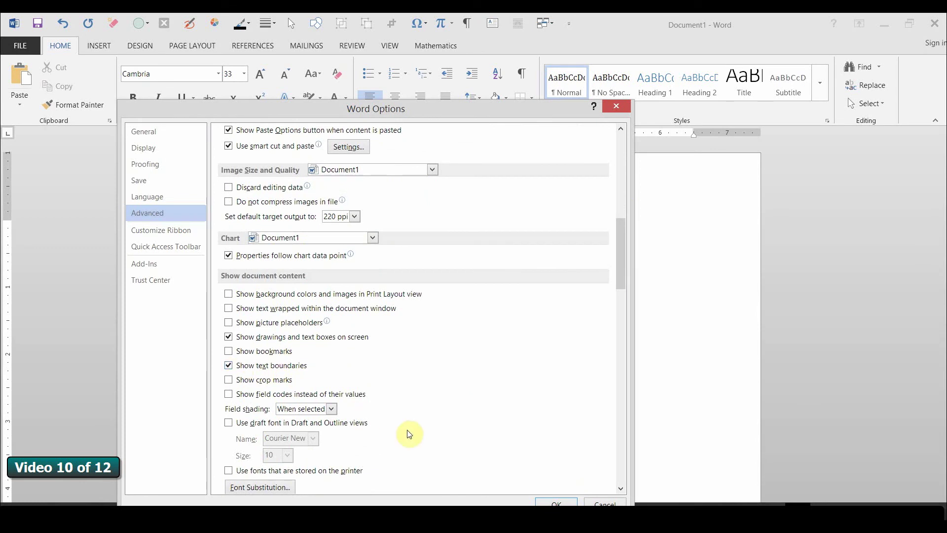
{"action": "left_click", "coordinate": [553, 502]}
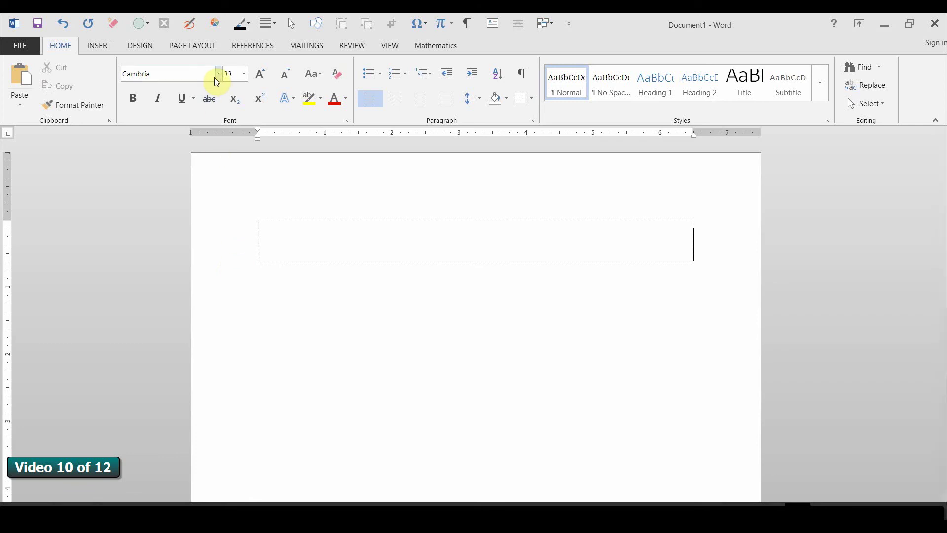
Step: Set custom page margins of 1.5" top and 1.5" left for the whole document
{"action": "left_click", "coordinate": [207, 49]}
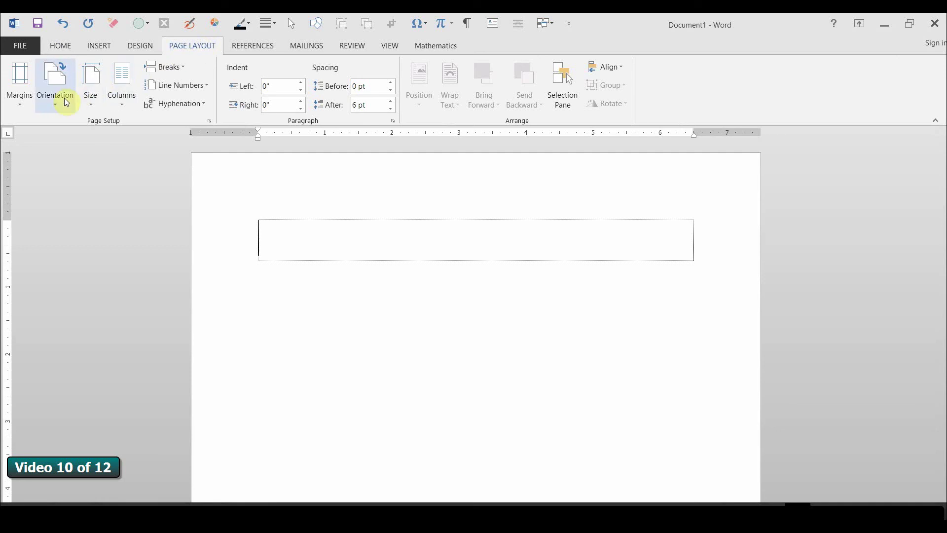
{"action": "left_click", "coordinate": [18, 106]}
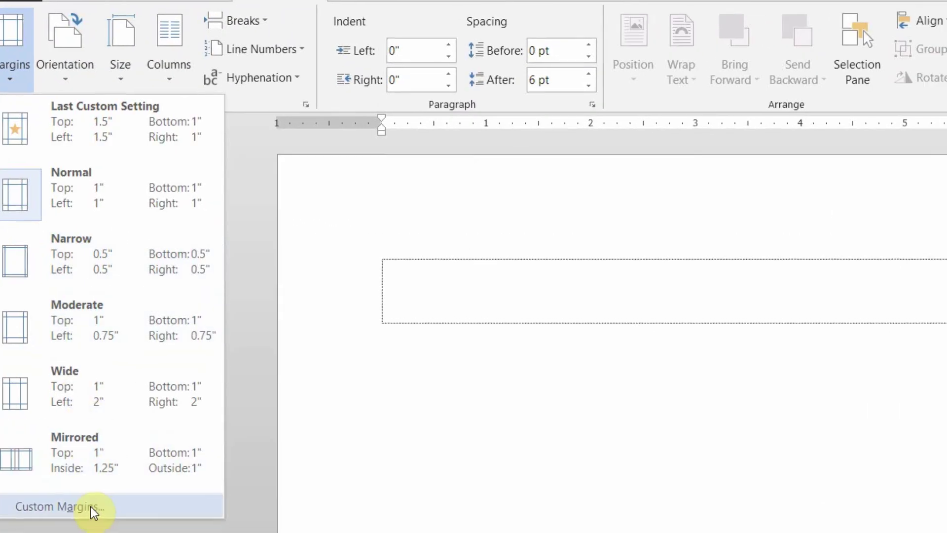
{"action": "left_click", "coordinate": [94, 463]}
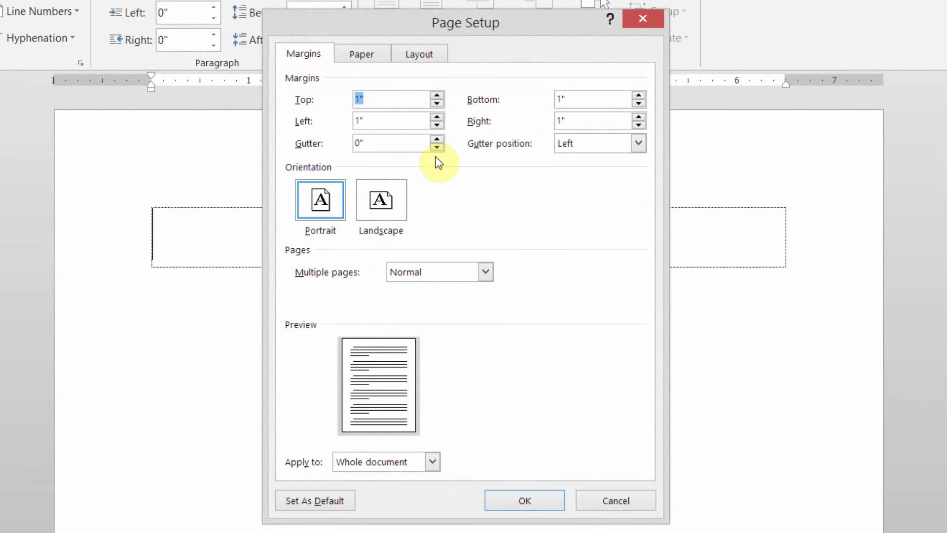
{"action": "left_click", "coordinate": [439, 95]}
{"action": "left_click", "coordinate": [439, 95]}
{"action": "left_click", "coordinate": [439, 96]}
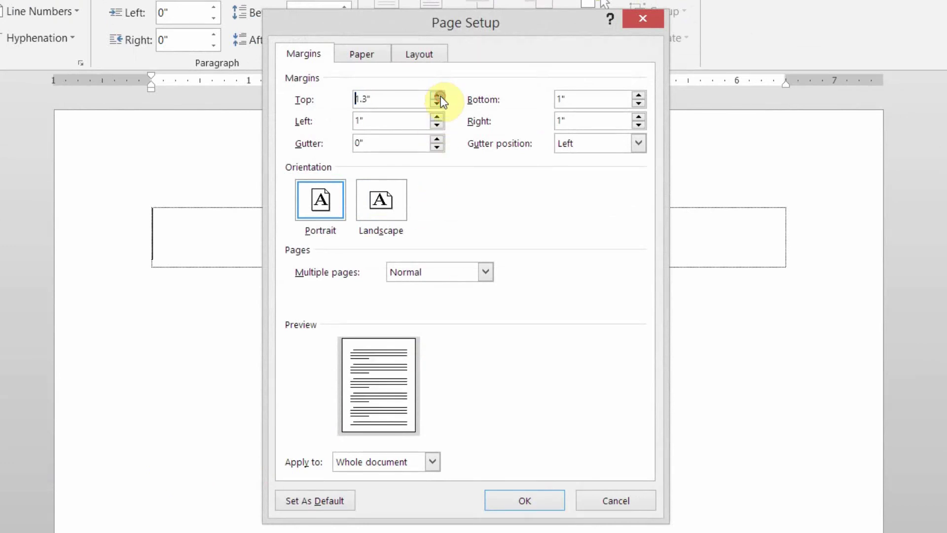
{"action": "left_click", "coordinate": [438, 95]}
{"action": "left_click", "coordinate": [438, 95]}
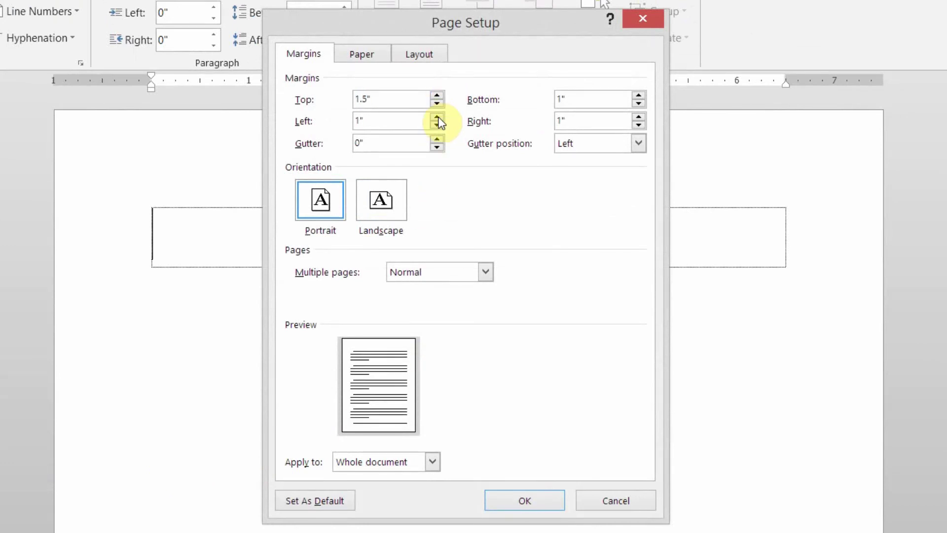
{"action": "left_click", "coordinate": [438, 118]}
{"action": "left_click", "coordinate": [438, 118]}
{"action": "left_click", "coordinate": [438, 118]}
{"action": "left_click", "coordinate": [438, 118]}
{"action": "left_click", "coordinate": [438, 118]}
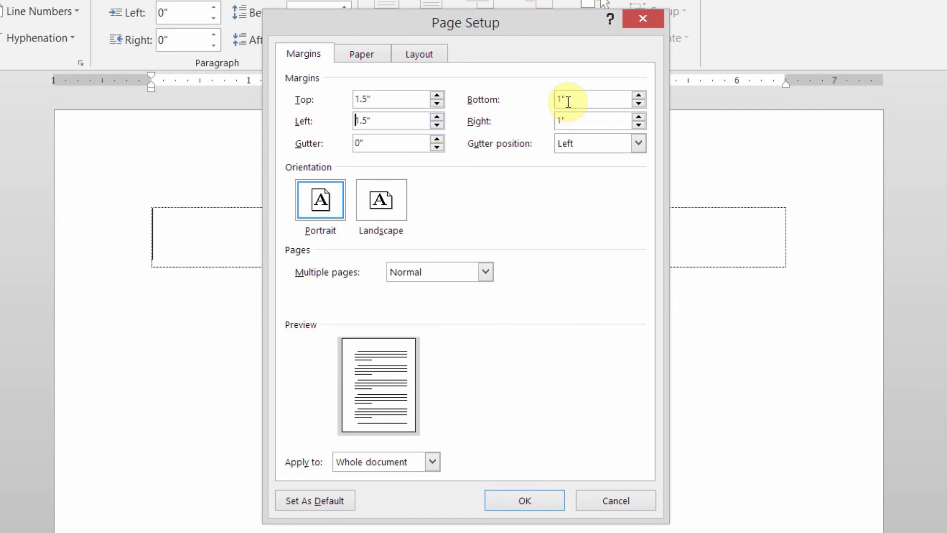
{"action": "left_click", "coordinate": [541, 504]}
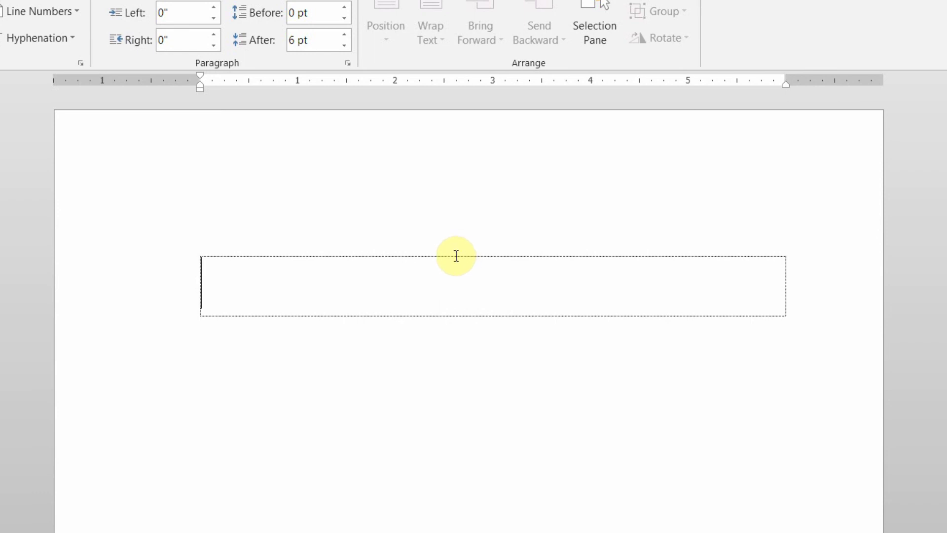
Step: Enter the centred page titles "front fly leaf" on the first page and "letter of transmittal" on the second page
{"action": "key", "text": "ctrl+e"}
{"action": "type", "text": "front fly leaf"}
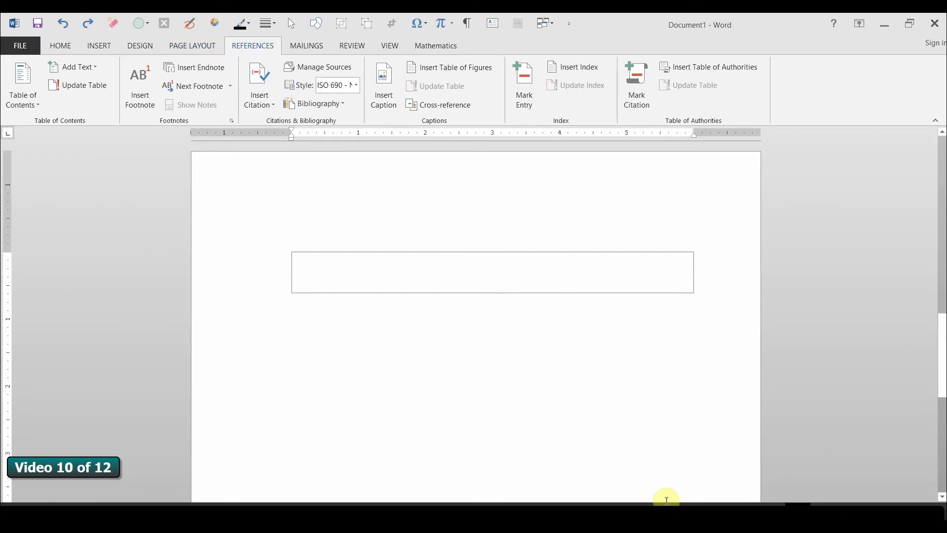
{"action": "type", "text": "letter of transmittal"}
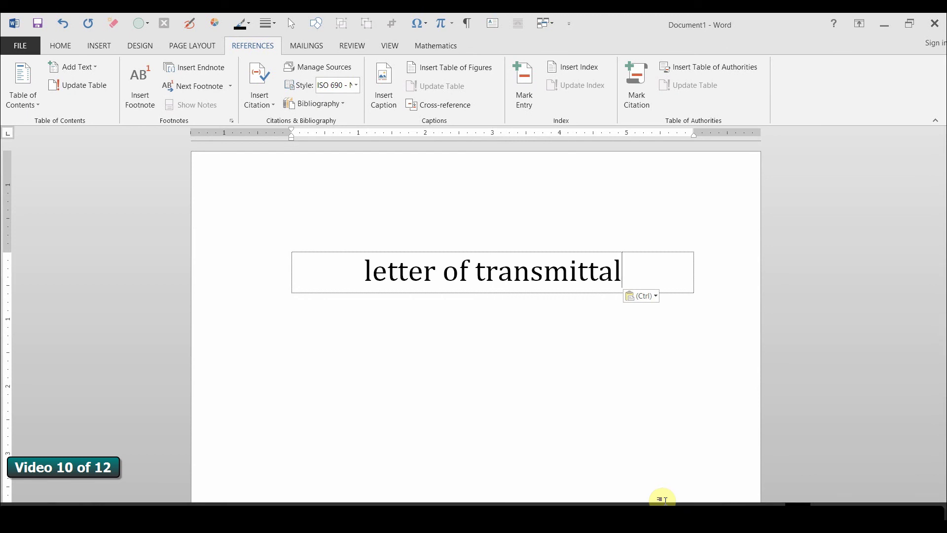
Step: Add a third page after the letter of transmittal and enter the centred title "title page" on it
{"action": "key", "text": "ctrl+Return"}
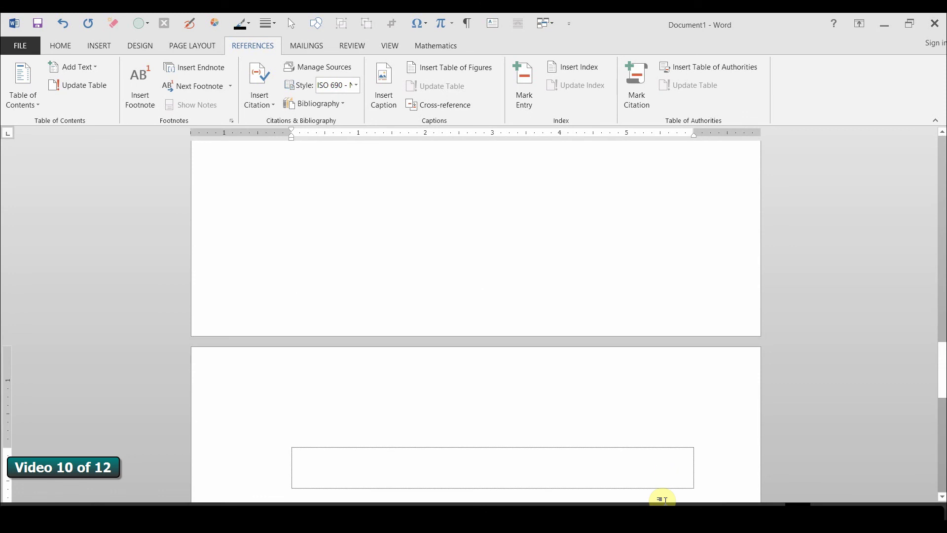
{"action": "left_click", "coordinate": [666, 501]}
{"action": "type", "text": "title page"}
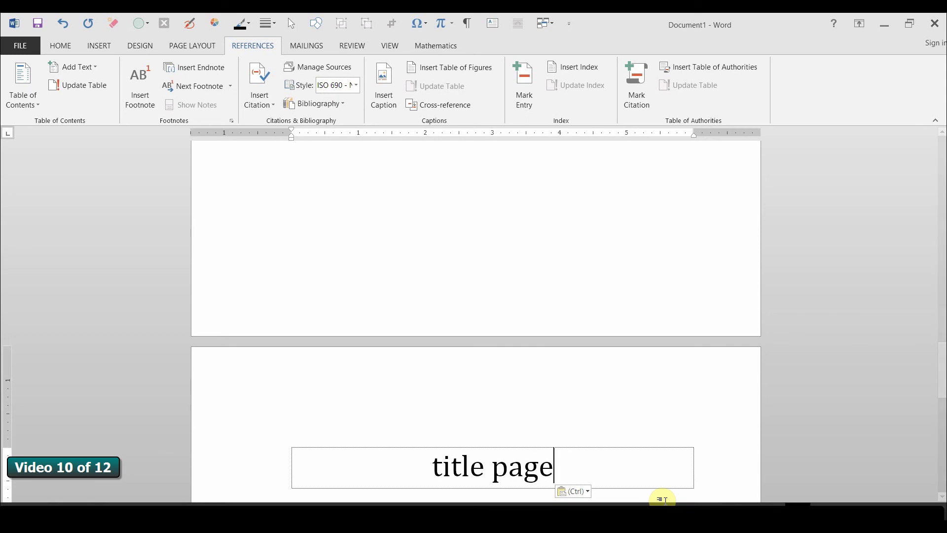
{"action": "scroll", "coordinate": [776, 482], "scroll_direction": "down", "scroll_amount": 5}
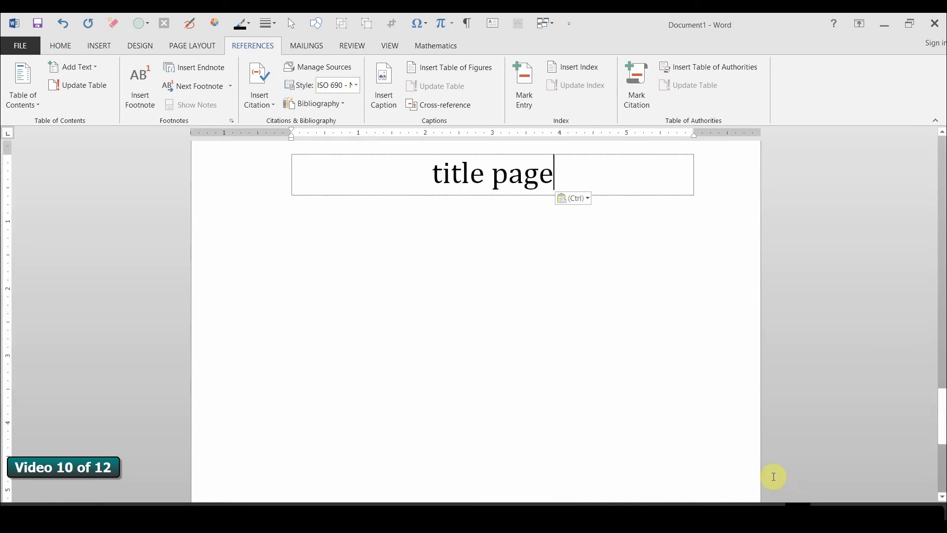
{"action": "key", "text": "Delete"}
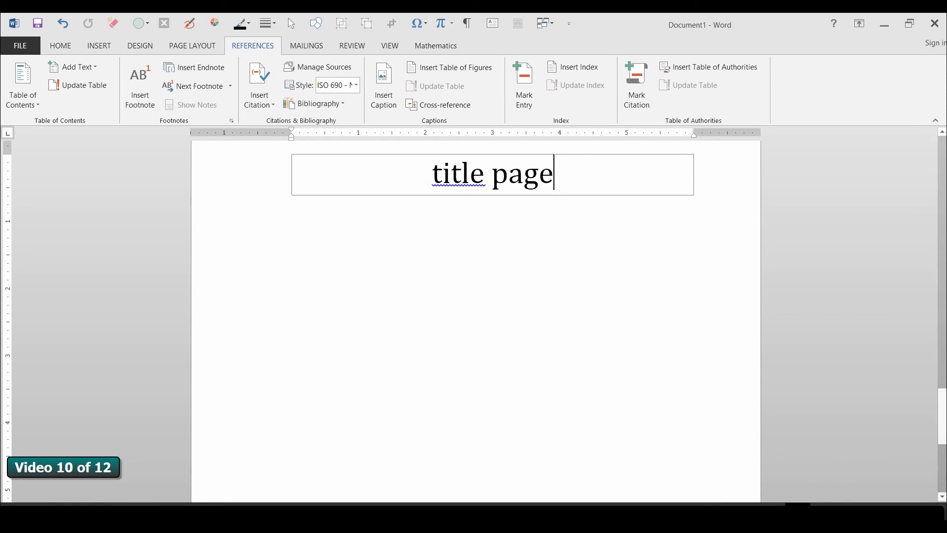
{"action": "left_click_drag", "start_coordinate": [842, 532], "coordinate": [821, 532]}
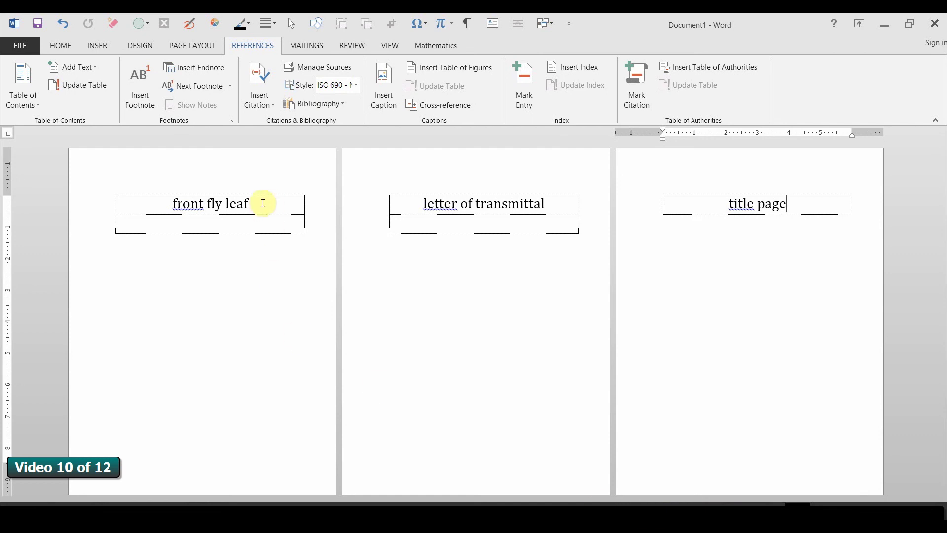
Step: Insert a Next Page section break below the "title page" heading and enter the bold centred heading "SYNOPSIS" on the new page
{"action": "key", "text": "Tab"}
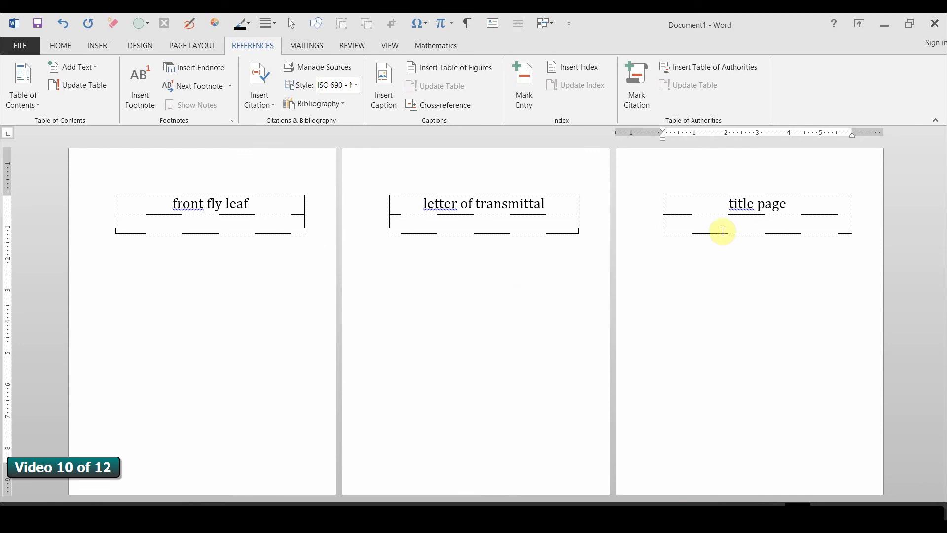
{"action": "left_click", "coordinate": [200, 50]}
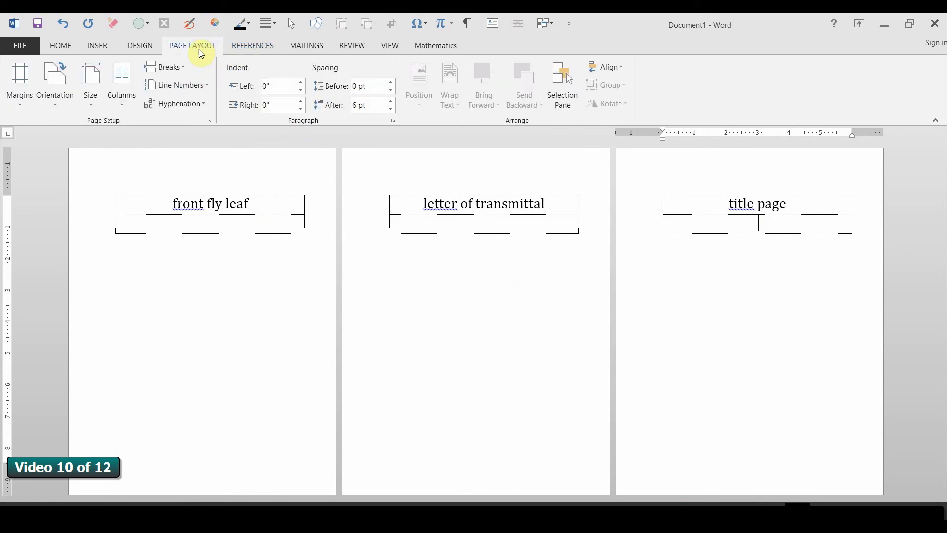
{"action": "left_click", "coordinate": [181, 67]}
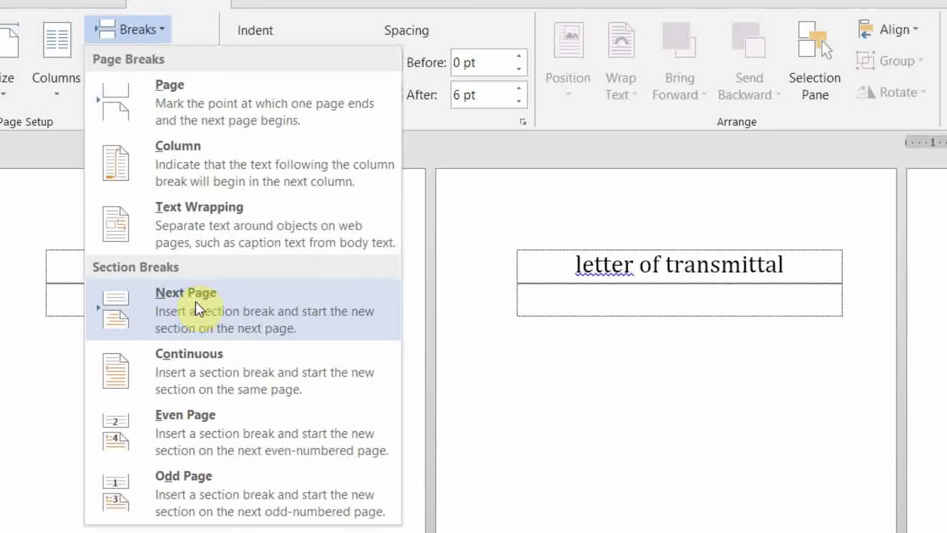
{"action": "left_click", "coordinate": [198, 309]}
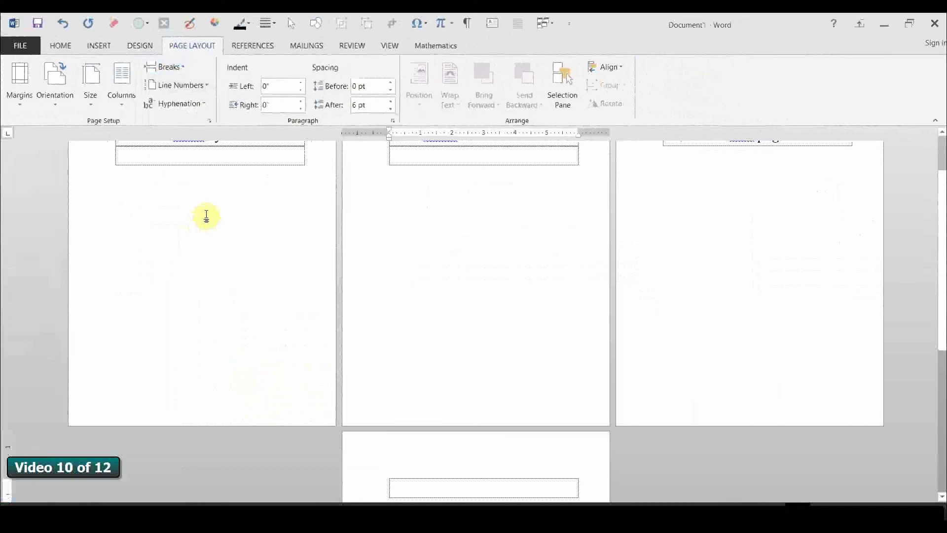
{"action": "scroll", "coordinate": [206, 216], "scroll_direction": "down", "scroll_amount": 2}
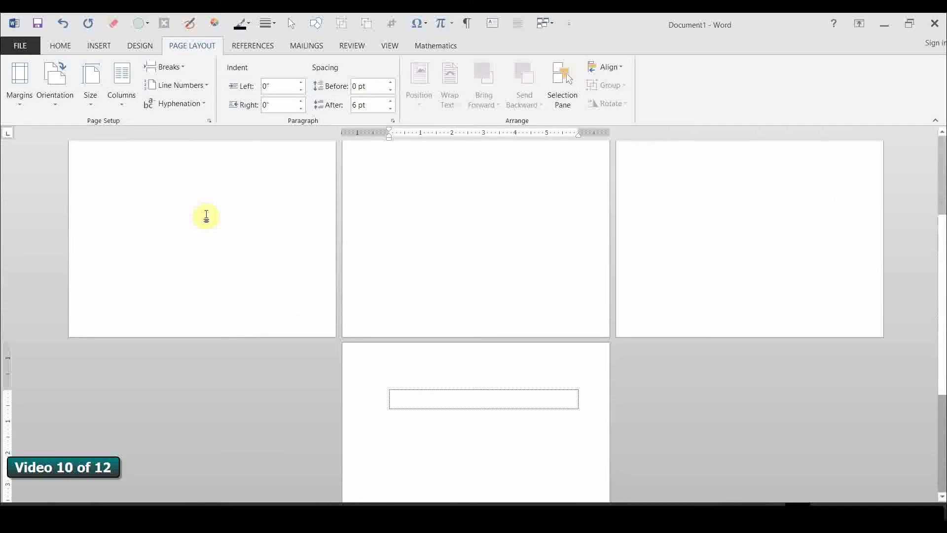
{"action": "type", "text": "SYNOPSIS"}
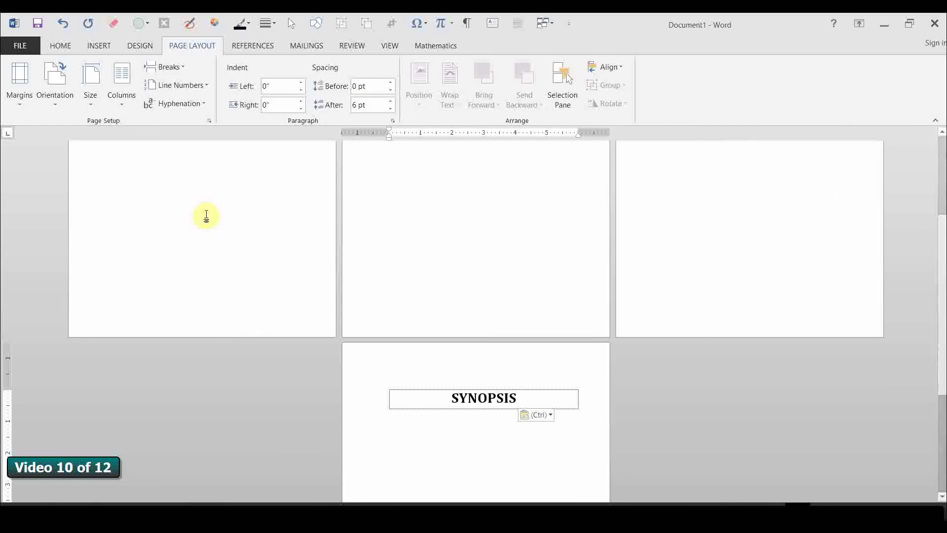
{"action": "key", "text": "Tab"}
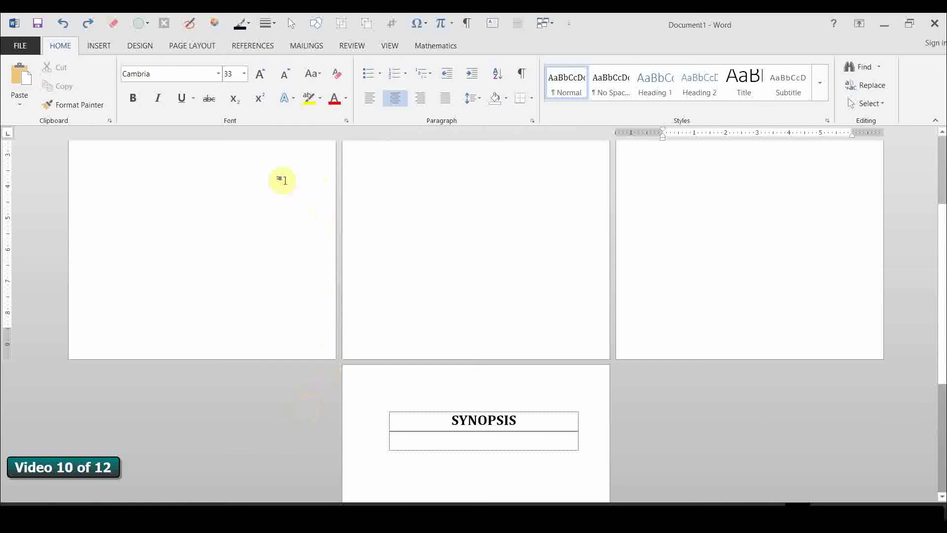
Step: Insert centred page numbers at the bottom of the pages using the Plain Number 2 style
{"action": "left_click", "coordinate": [100, 45]}
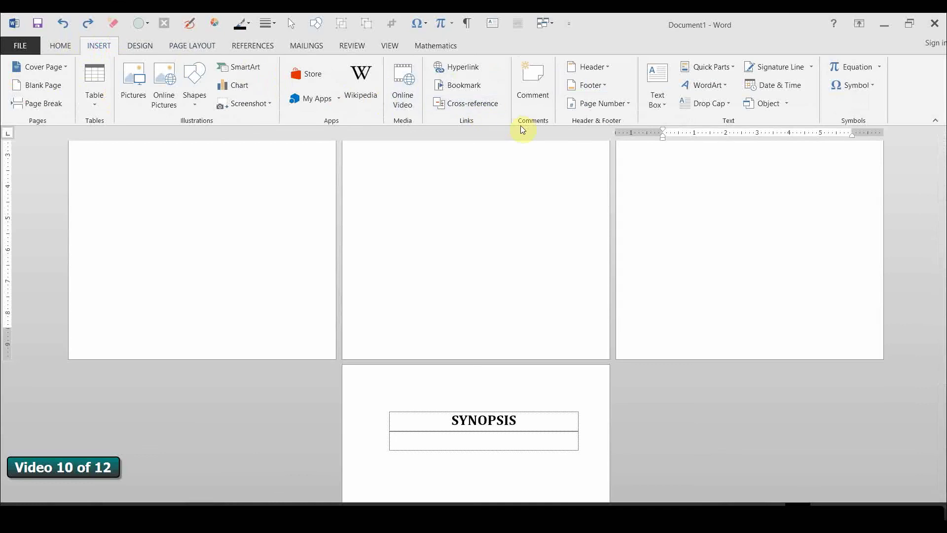
{"action": "left_click", "coordinate": [630, 104]}
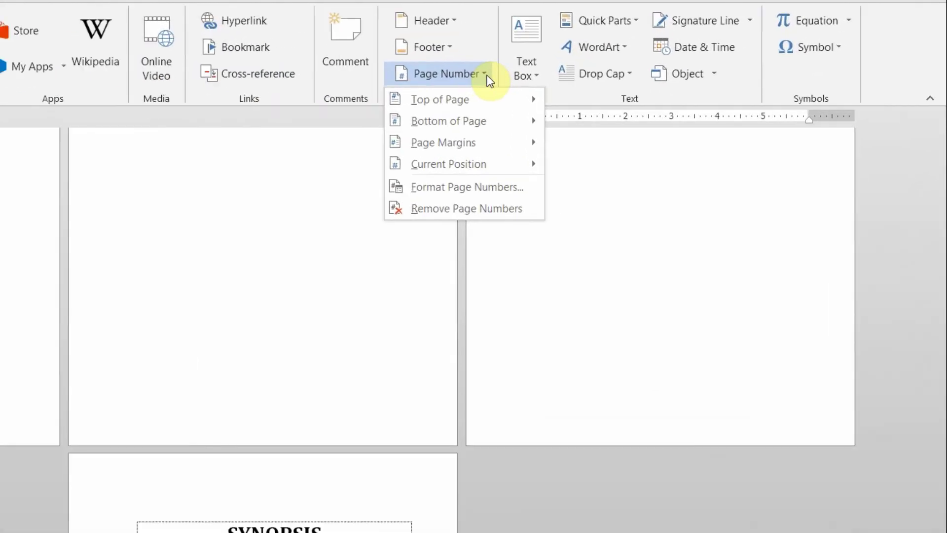
{"action": "mouse_move", "coordinate": [482, 125]}
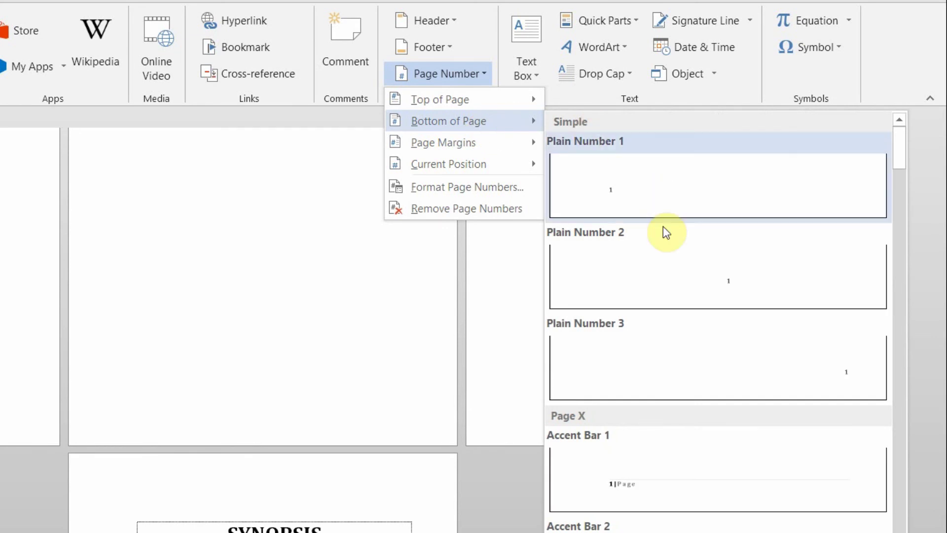
{"action": "left_click", "coordinate": [713, 287]}
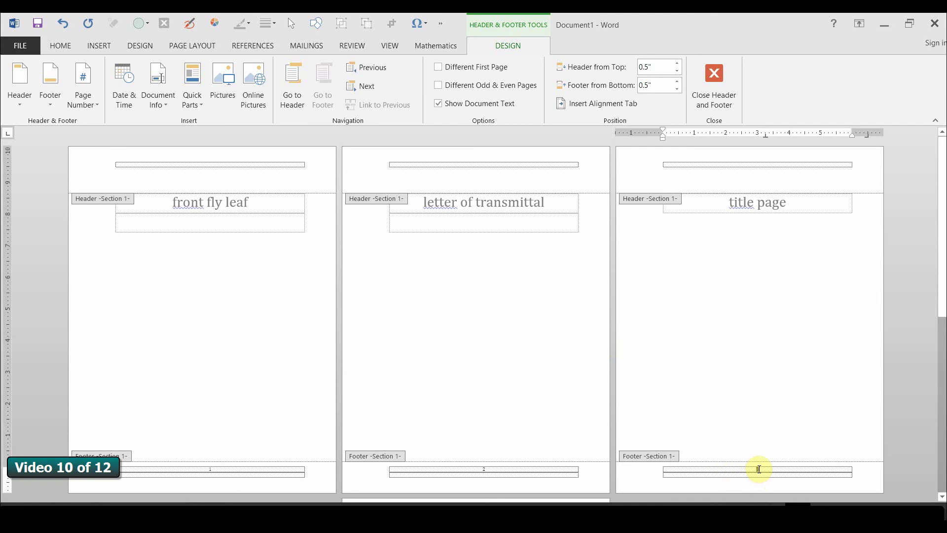
Step: Set the font size of the footer page numbers to 26 and return to the body of the SYNOPSIS page
{"action": "double_click", "coordinate": [757, 469]}
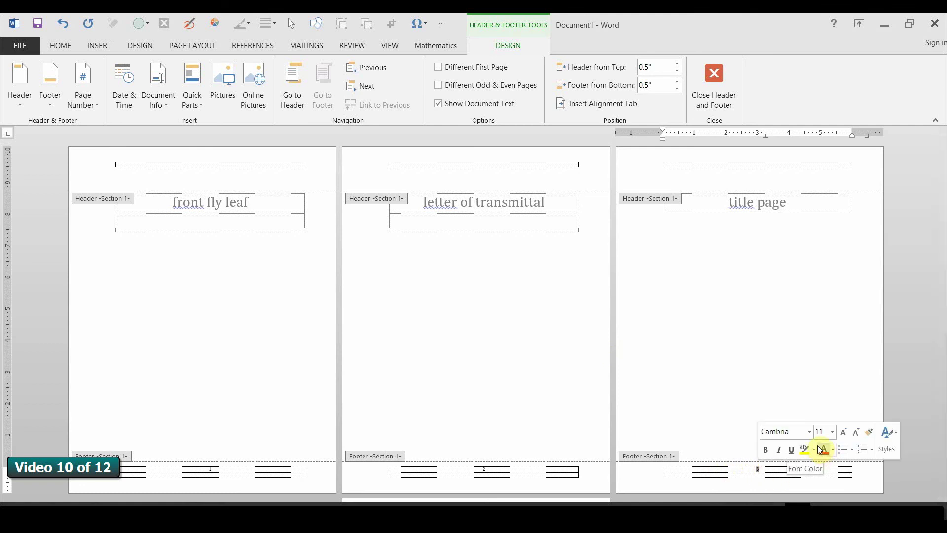
{"action": "left_click", "coordinate": [61, 45]}
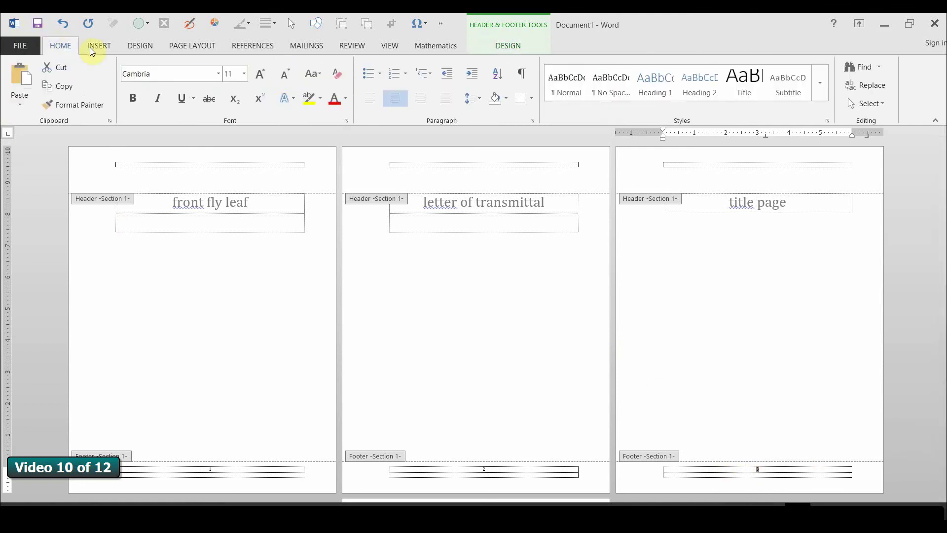
{"action": "left_click", "coordinate": [244, 74]}
{"action": "left_click", "coordinate": [231, 148]}
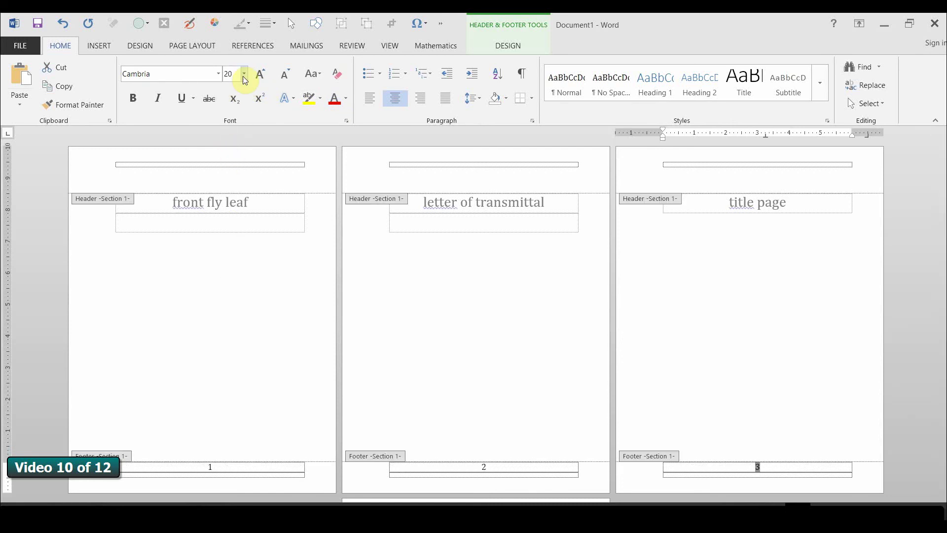
{"action": "left_click", "coordinate": [243, 78]}
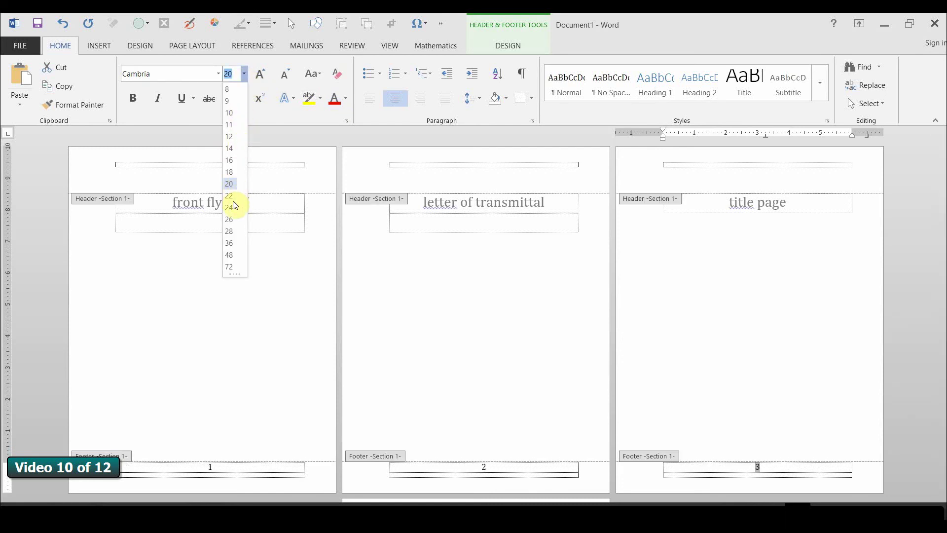
{"action": "left_click", "coordinate": [233, 222]}
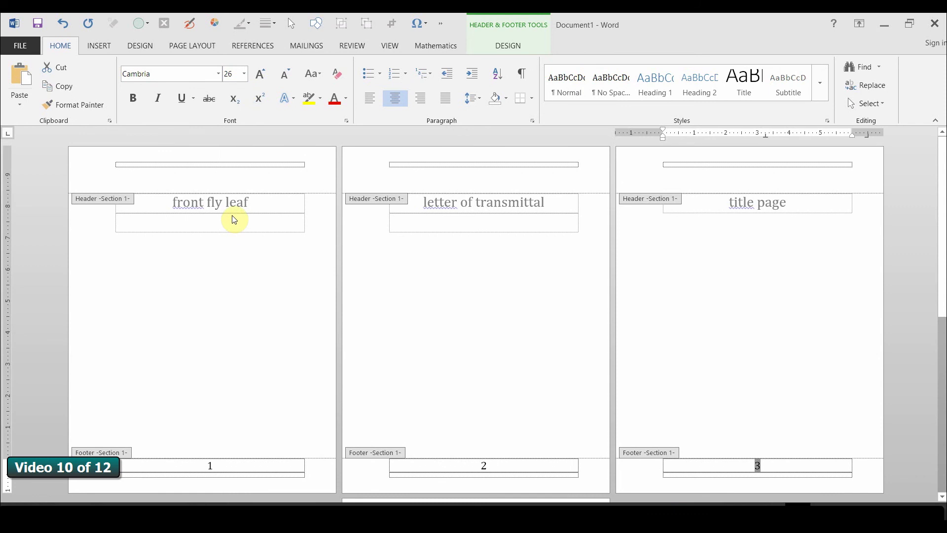
{"action": "scroll", "coordinate": [713, 308], "scroll_direction": "down", "scroll_amount": 1}
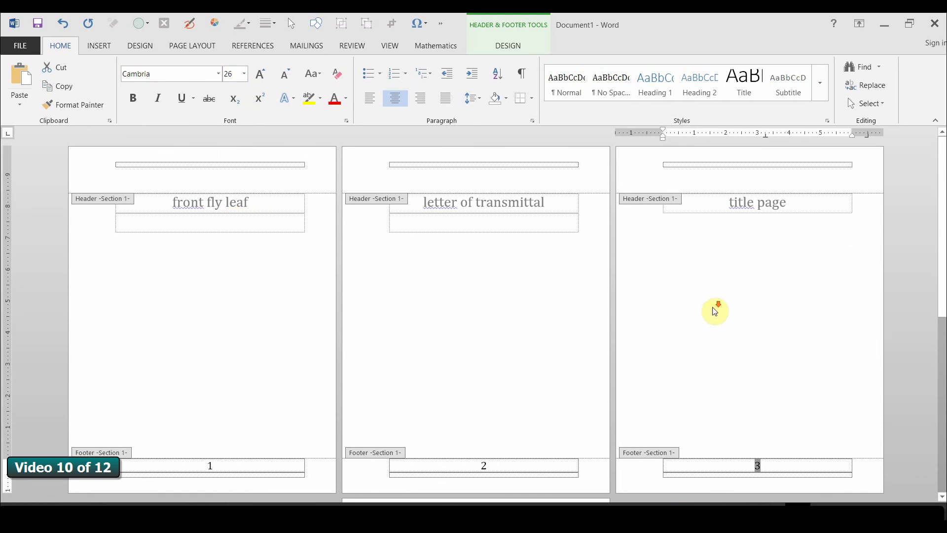
{"action": "scroll", "coordinate": [567, 322], "scroll_direction": "down", "scroll_amount": 4}
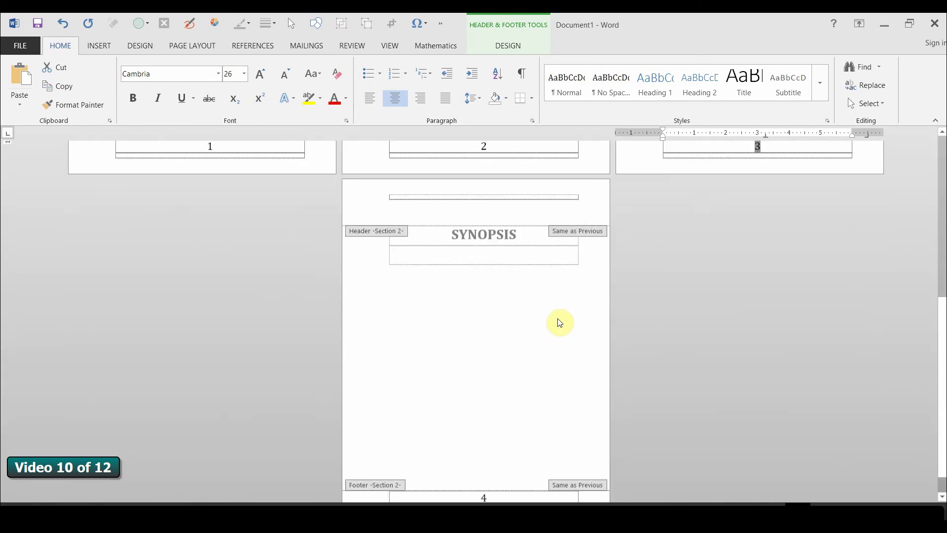
{"action": "double_click", "coordinate": [491, 318]}
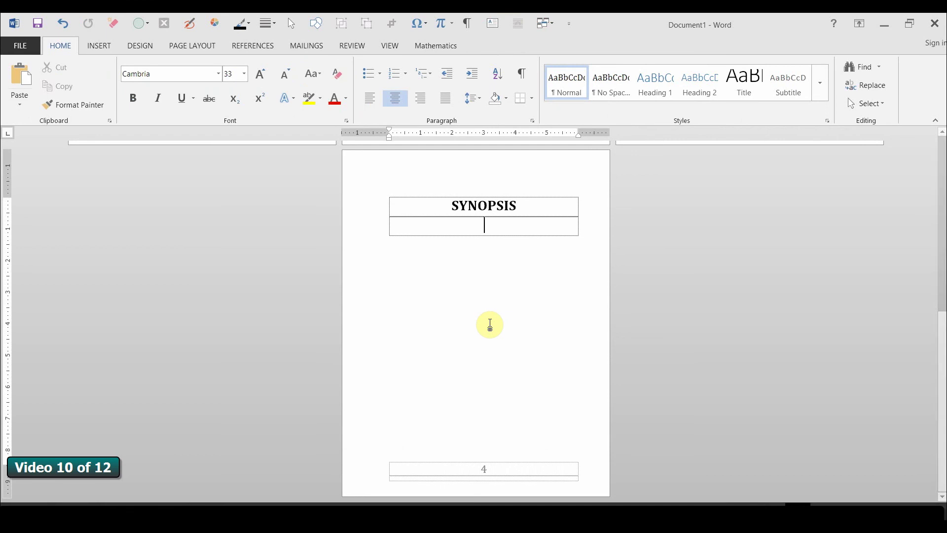
Step: Open the Section 2 footer on the SYNOPSIS page and unlink it from the previous section's footer
{"action": "left_click", "coordinate": [487, 469]}
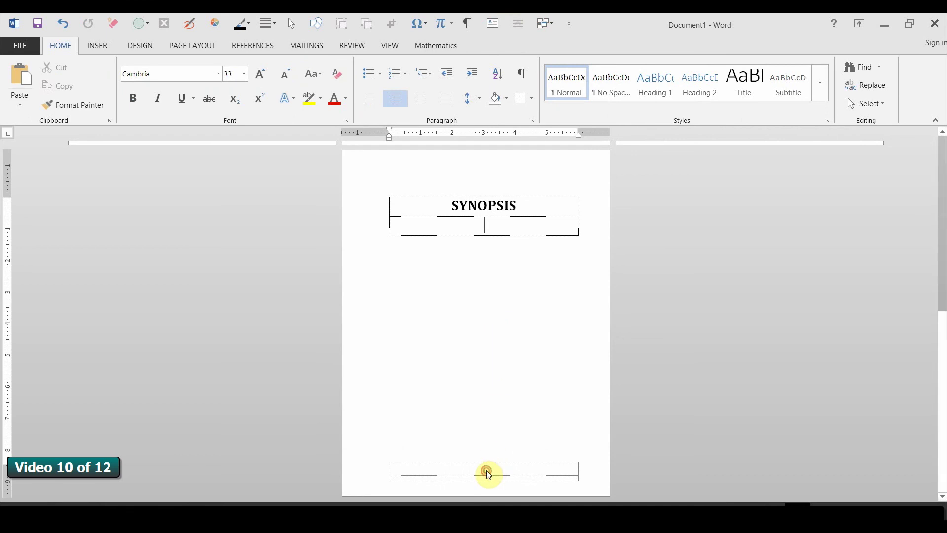
{"action": "double_click", "coordinate": [487, 471]}
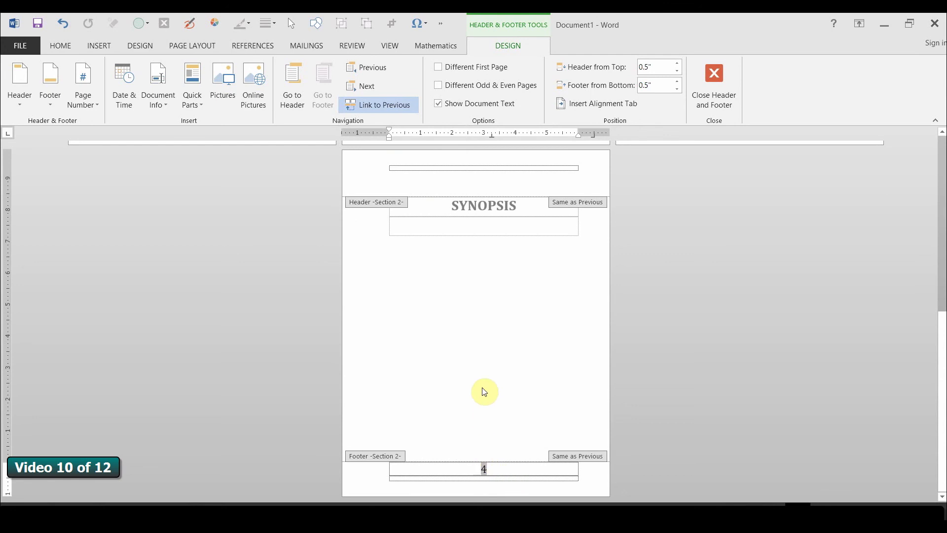
{"action": "scroll", "coordinate": [471, 337], "scroll_direction": "up", "scroll_amount": 2}
{"action": "scroll", "coordinate": [471, 337], "scroll_direction": "up", "scroll_amount": 2}
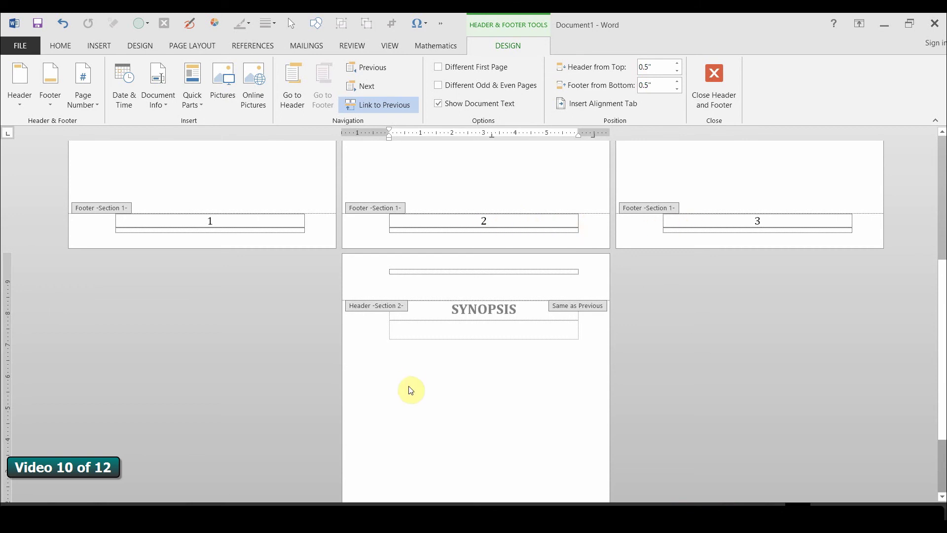
{"action": "scroll", "coordinate": [546, 413], "scroll_direction": "down", "scroll_amount": 4}
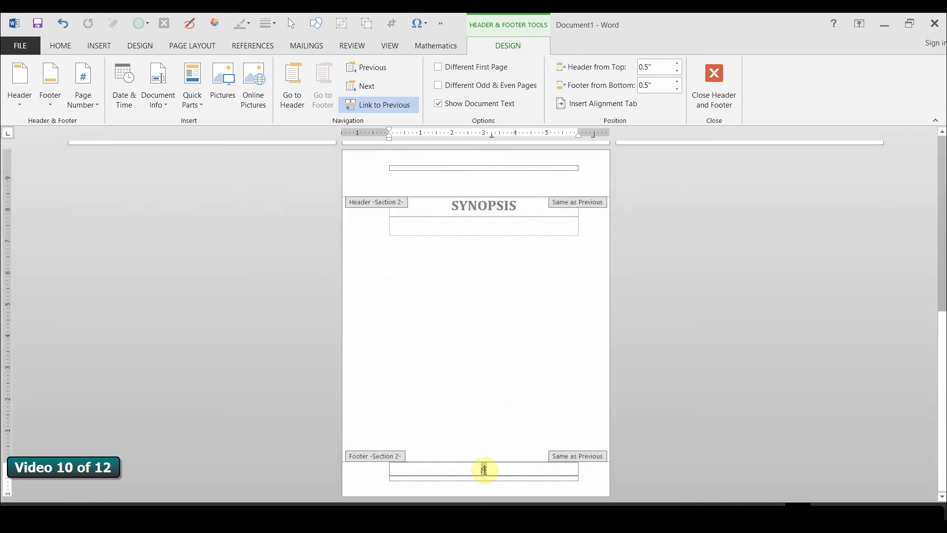
{"action": "left_click", "coordinate": [402, 108]}
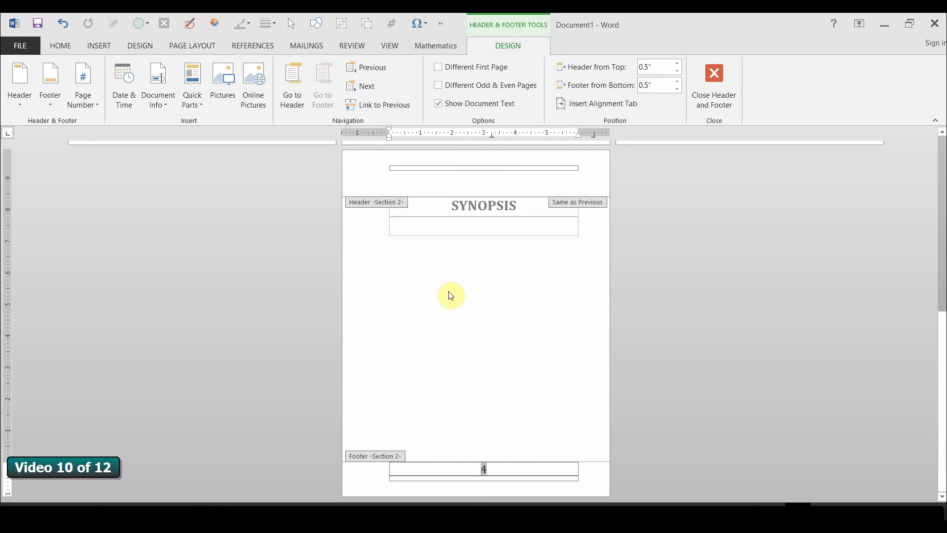
Step: Delete the page number from the Section 1 footers, keeping the one in the Section 2 footer
{"action": "scroll", "coordinate": [490, 354], "scroll_direction": "up", "scroll_amount": 2}
{"action": "scroll", "coordinate": [490, 354], "scroll_direction": "up", "scroll_amount": 3}
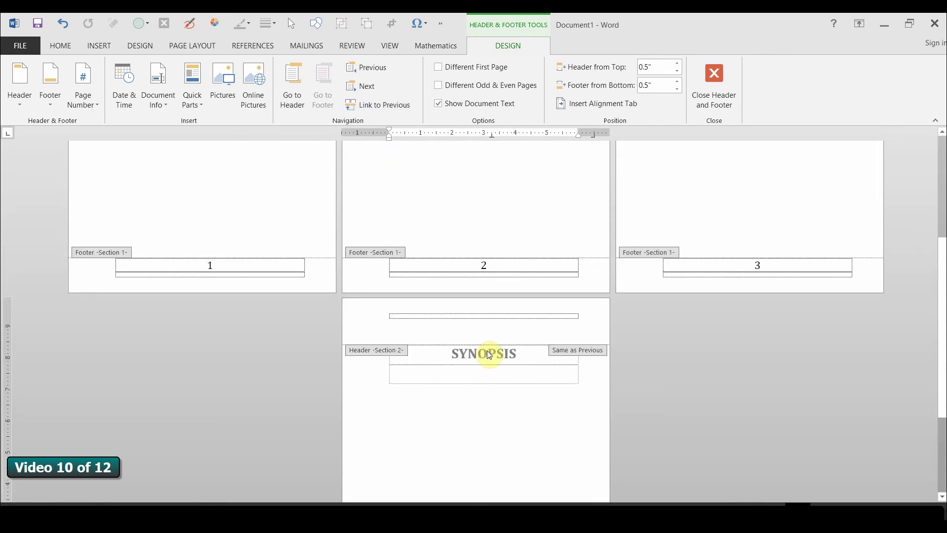
{"action": "scroll", "coordinate": [501, 482], "scroll_direction": "down", "scroll_amount": 5}
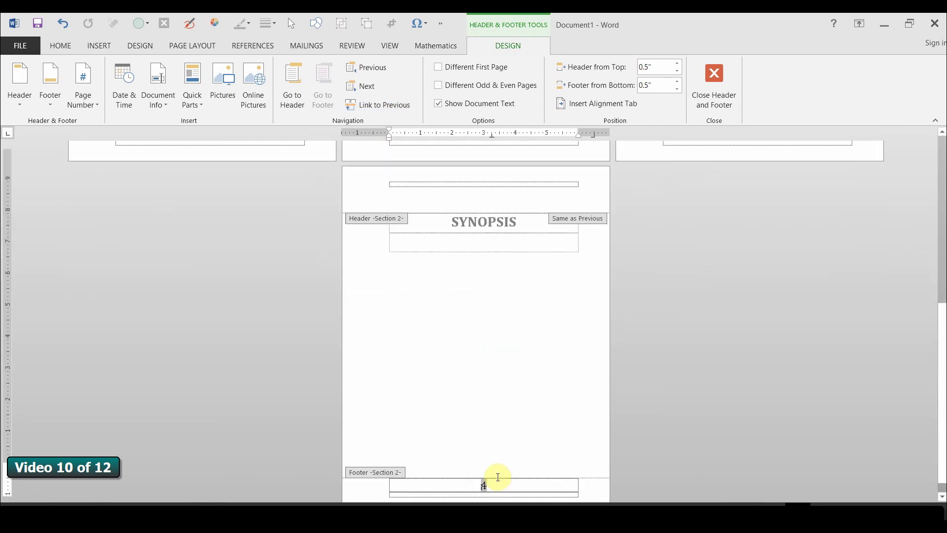
{"action": "scroll", "coordinate": [501, 482], "scroll_direction": "up", "scroll_amount": 5}
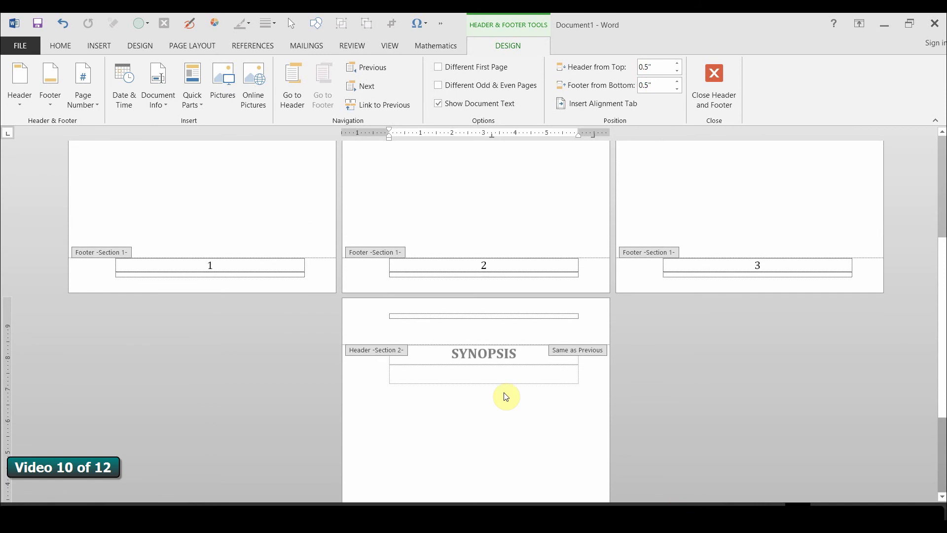
{"action": "double_click", "coordinate": [487, 268]}
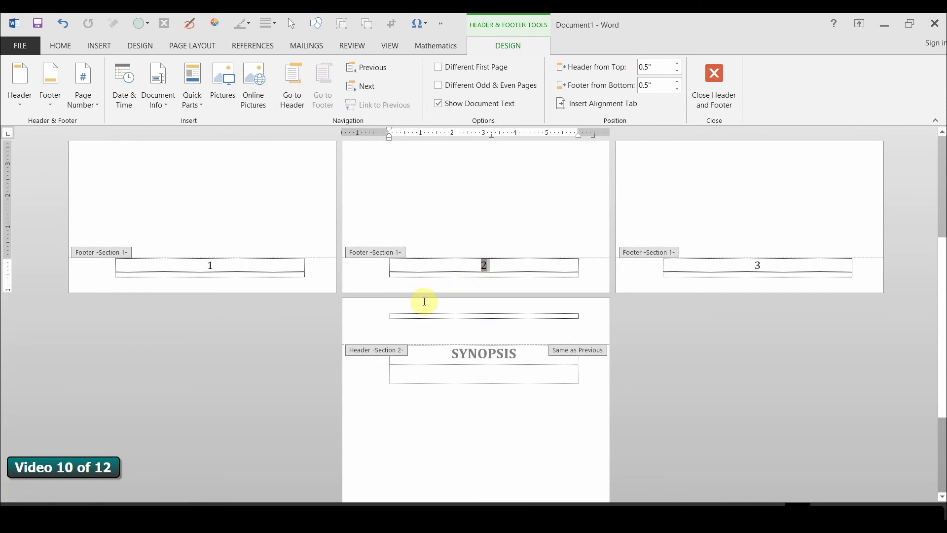
{"action": "scroll", "coordinate": [499, 364], "scroll_direction": "down", "scroll_amount": 3}
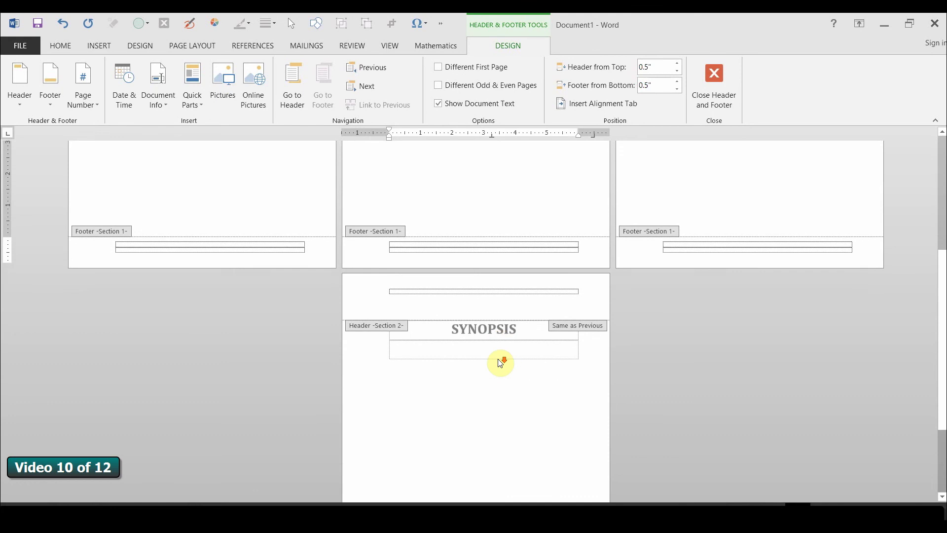
{"action": "scroll", "coordinate": [500, 363], "scroll_direction": "down", "scroll_amount": 1}
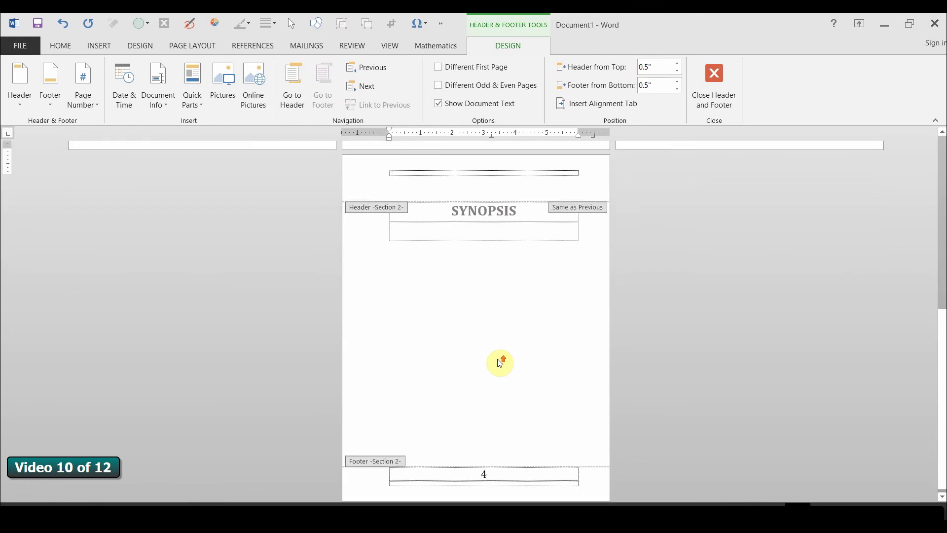
Step: Choose the lowercase Roman format i, ii, iii, … for the page number in the Section 2 footer on the SYNOPSIS page
{"action": "scroll", "coordinate": [501, 364], "scroll_direction": "up", "scroll_amount": 1}
{"action": "scroll", "coordinate": [500, 362], "scroll_direction": "down", "scroll_amount": 1}
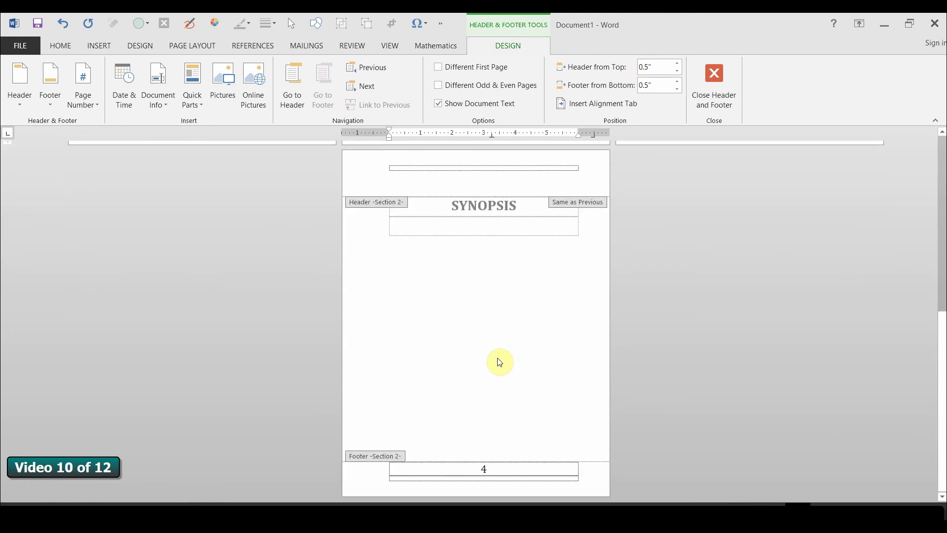
{"action": "double_click", "coordinate": [484, 469]}
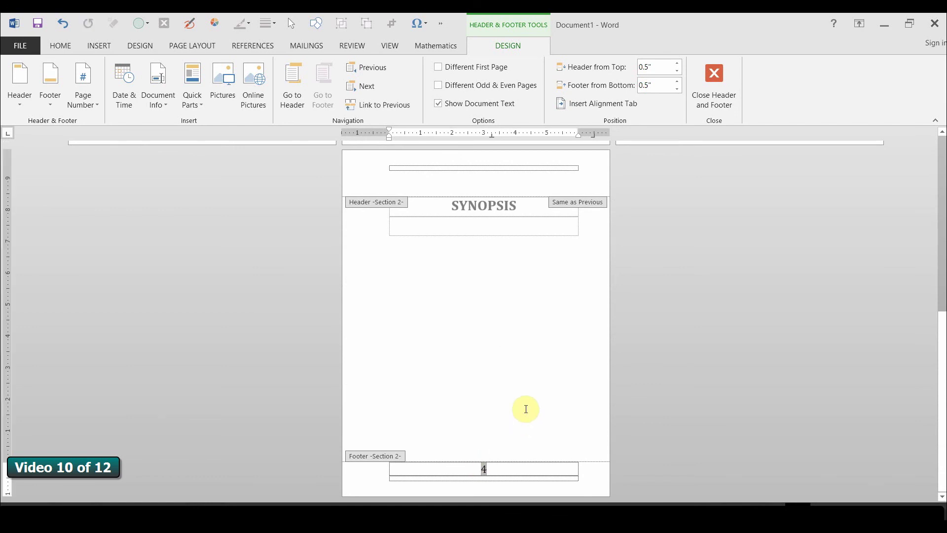
{"action": "double_click", "coordinate": [490, 469]}
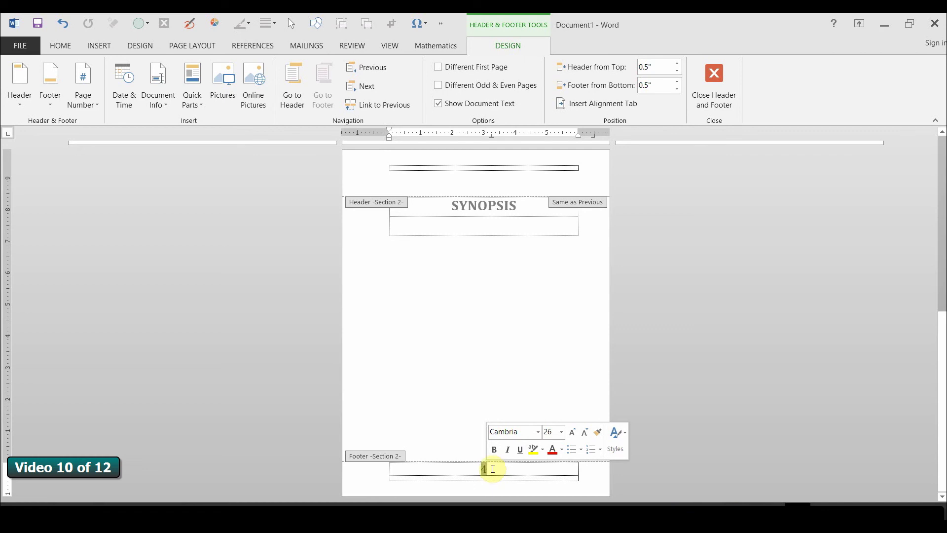
{"action": "left_click", "coordinate": [92, 105]}
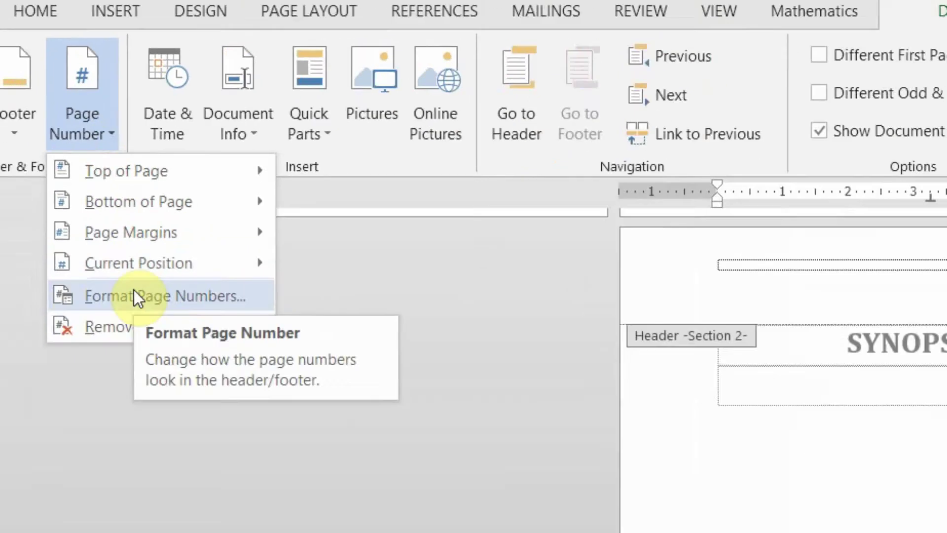
{"action": "left_click", "coordinate": [147, 356]}
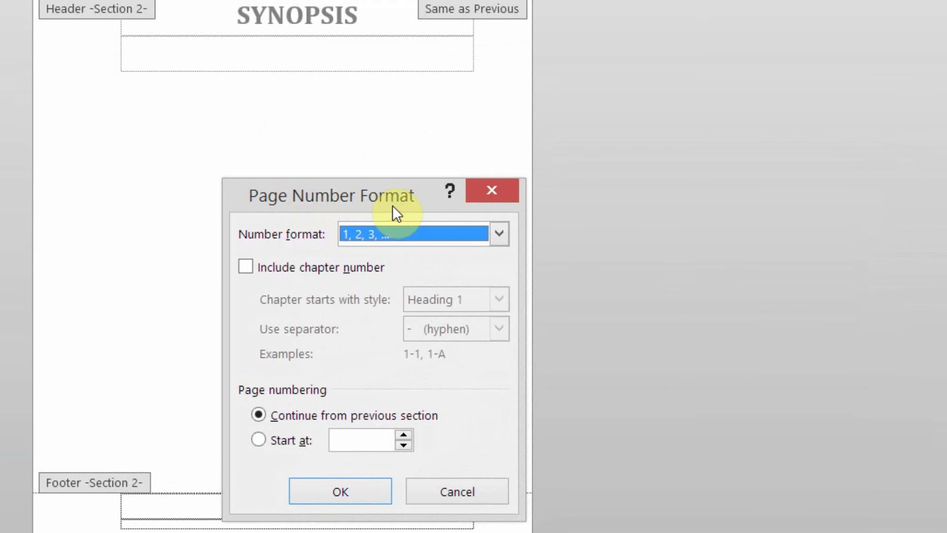
{"action": "left_click", "coordinate": [499, 234]}
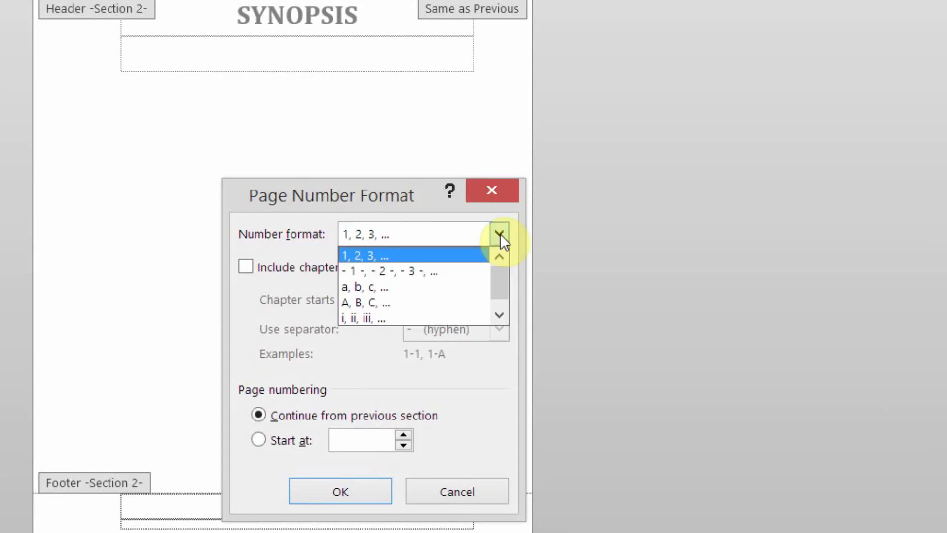
{"action": "left_click", "coordinate": [383, 317]}
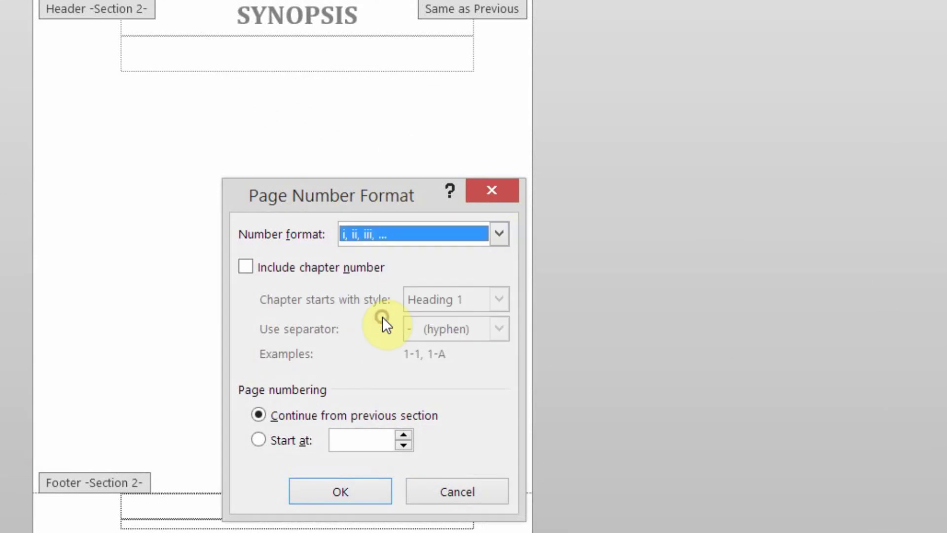
Step: Set Section 2's page numbering to start at iii, apply the format and return to the body of the SYNOPSIS page
{"action": "left_click_drag", "start_coordinate": [402, 197], "coordinate": [587, 96]}
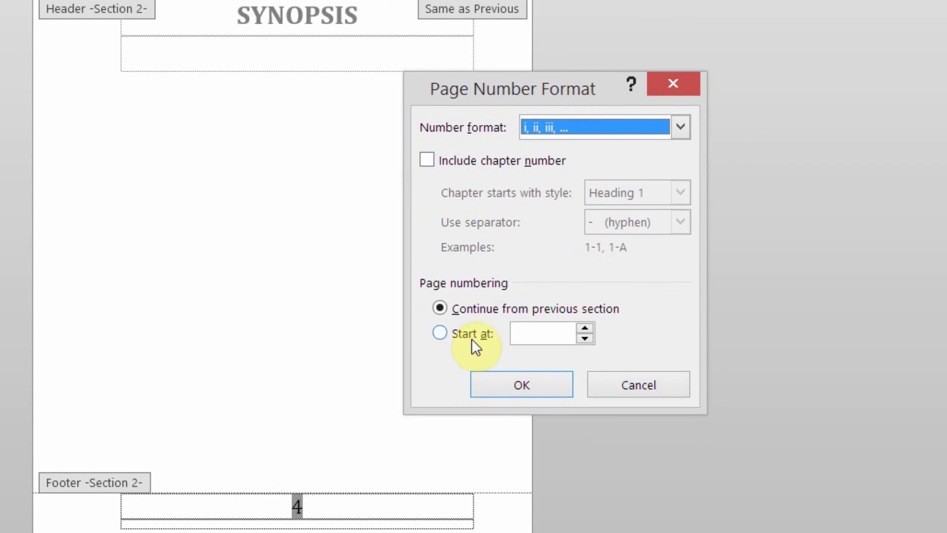
{"action": "left_click", "coordinate": [449, 338]}
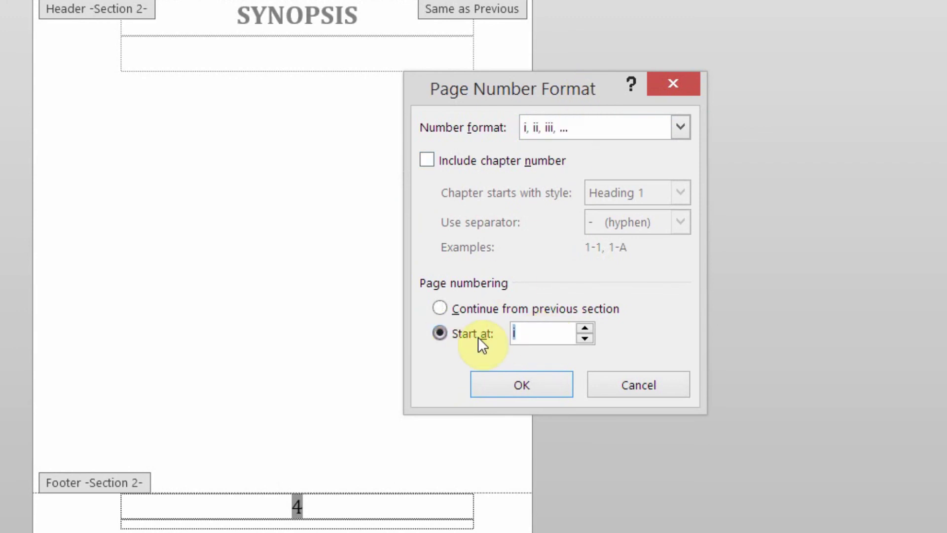
{"action": "left_click", "coordinate": [585, 328]}
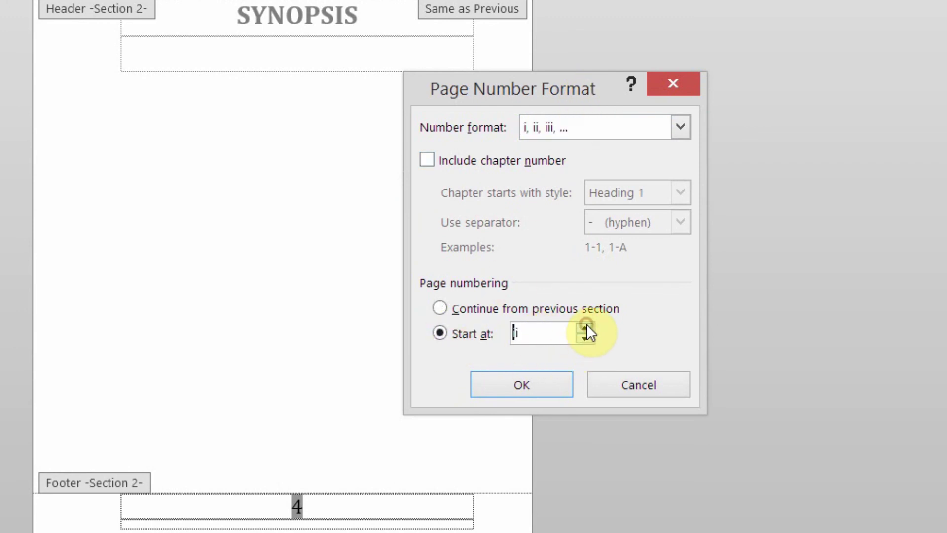
{"action": "left_click", "coordinate": [585, 327]}
{"action": "left_click", "coordinate": [552, 382]}
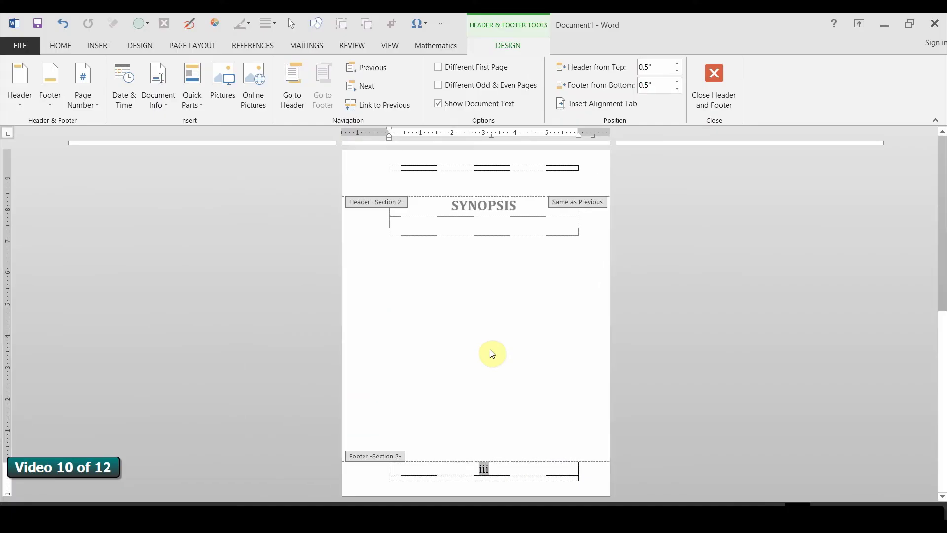
{"action": "double_click", "coordinate": [309, 282]}
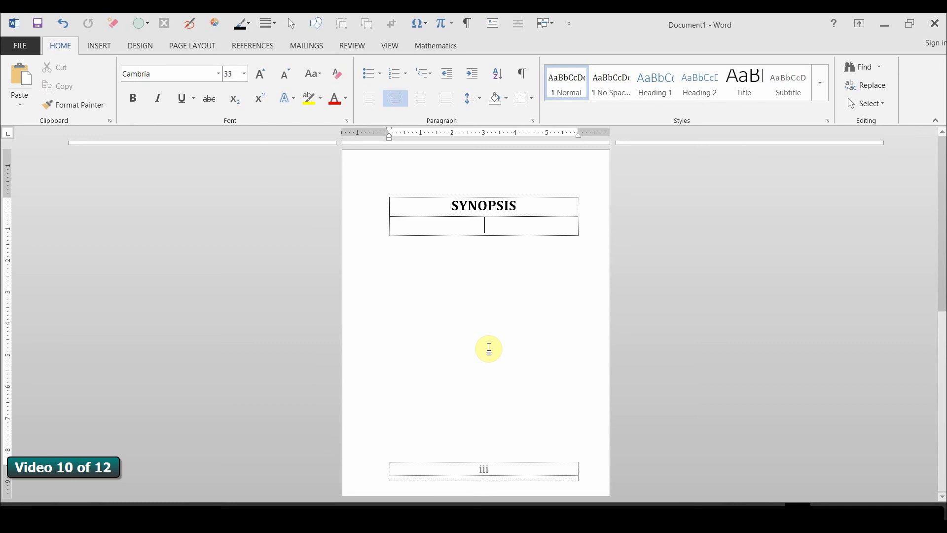
Step: Add a new page after SYNOPSIS with the bold heading TABLE OF CONTENTS and an empty line below it
{"action": "key", "text": "ctrl+z"}
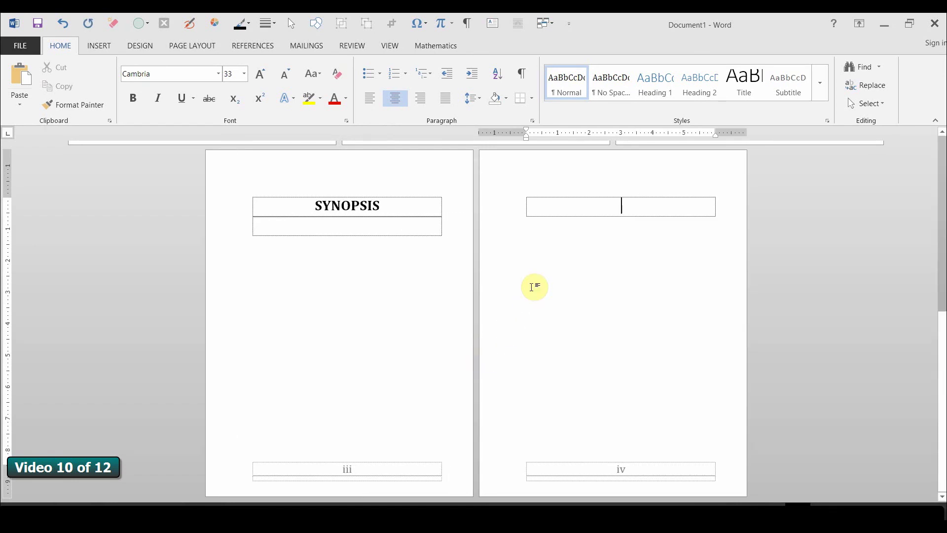
{"action": "type", "text": "TABLE OF CONTENTS"}
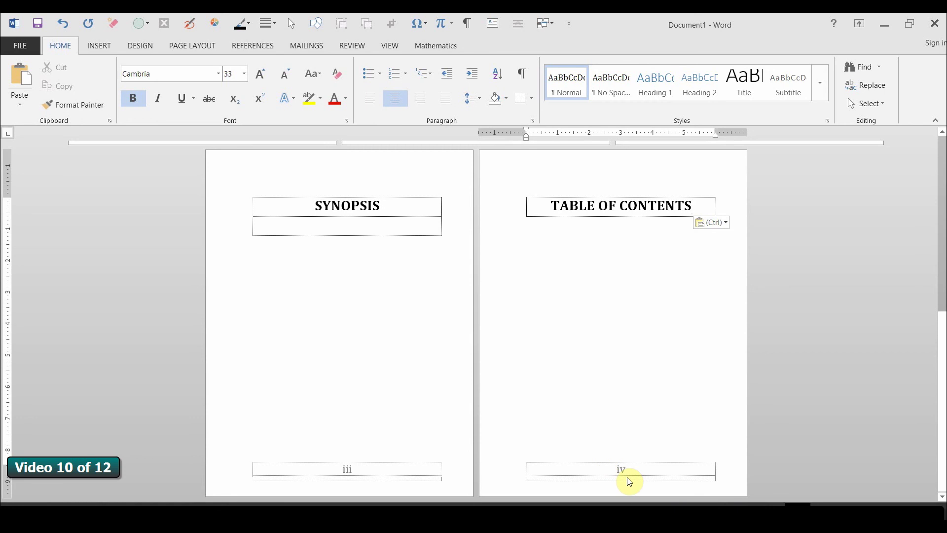
{"action": "left_click", "coordinate": [644, 459]}
{"action": "key", "text": "ctrl+z"}
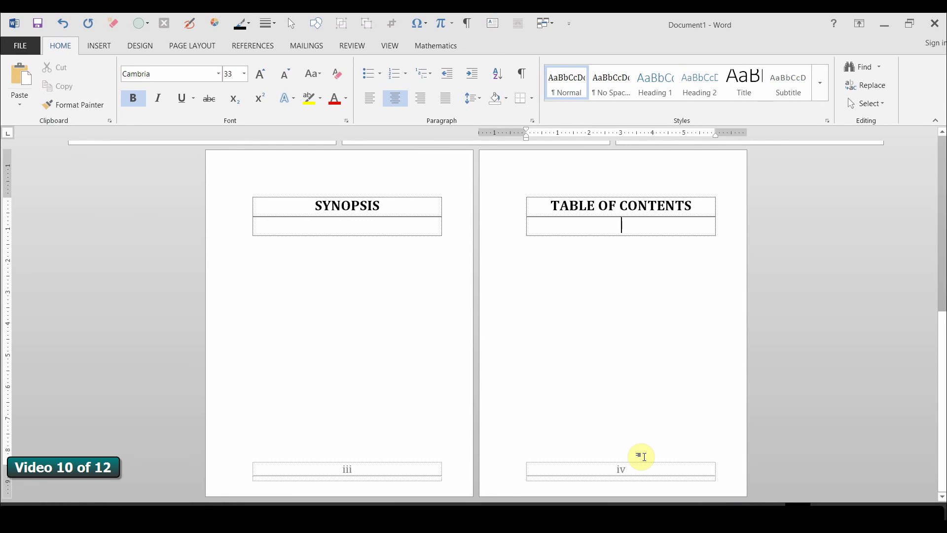
Step: Add a new page after TABLE OF CONTENTS with the bold heading TABLE OF FIGURES and an empty line below it
{"action": "key", "text": "ctrl+Return"}
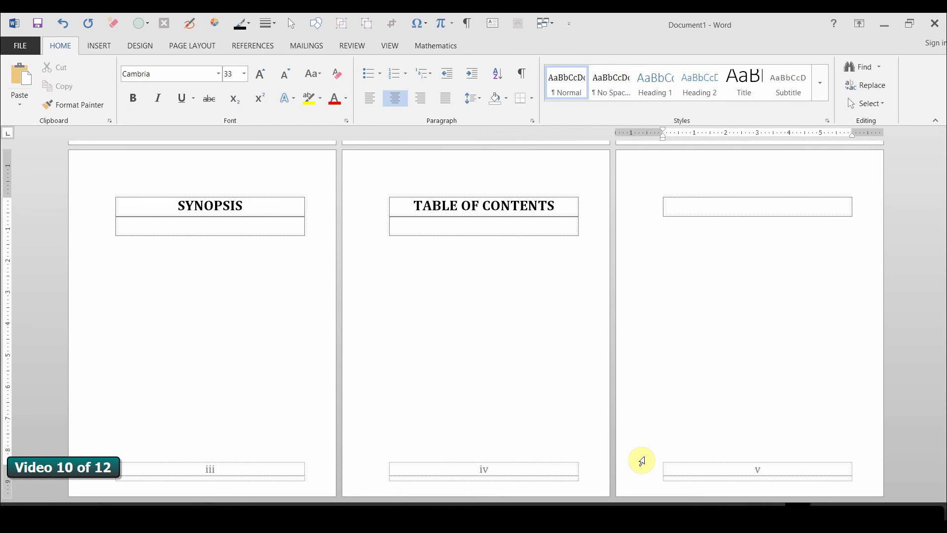
{"action": "type", "text": "TABLE OF FIGURES"}
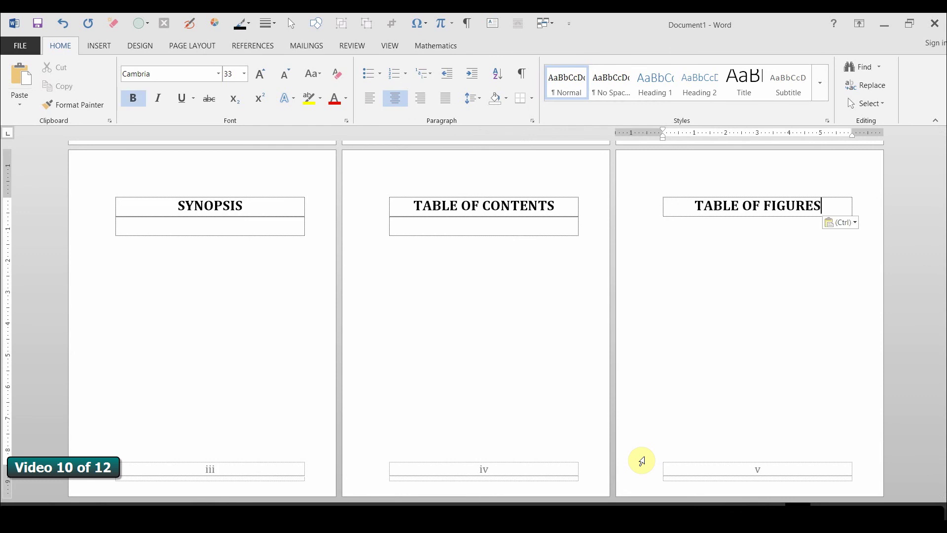
{"action": "key", "text": "Tab"}
{"action": "key", "text": "ctrl+b"}
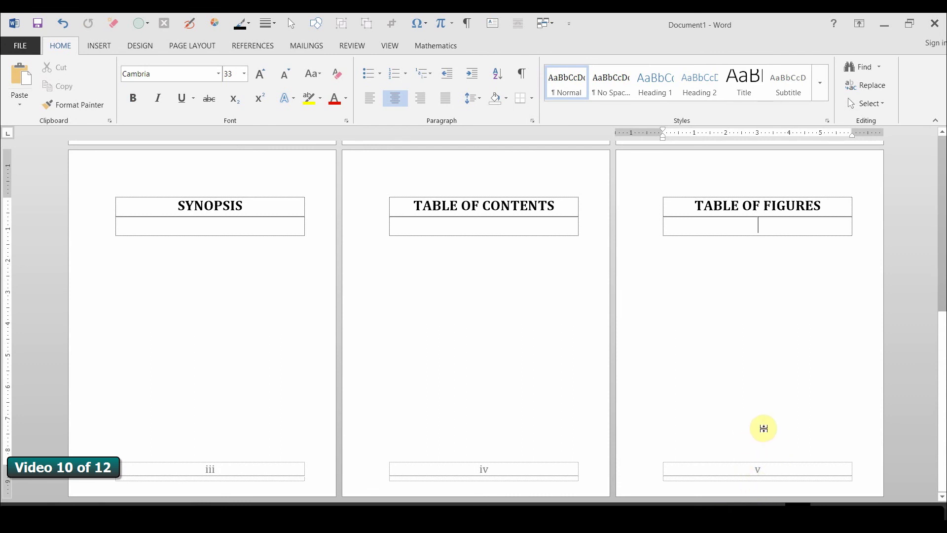
Step: Add a new page after TABLE OF FIGURES with the bold heading TABLE OF TABLES and an empty line below it
{"action": "key", "text": "ctrl+Return"}
{"action": "scroll", "coordinate": [524, 446], "scroll_direction": "down", "scroll_amount": 3}
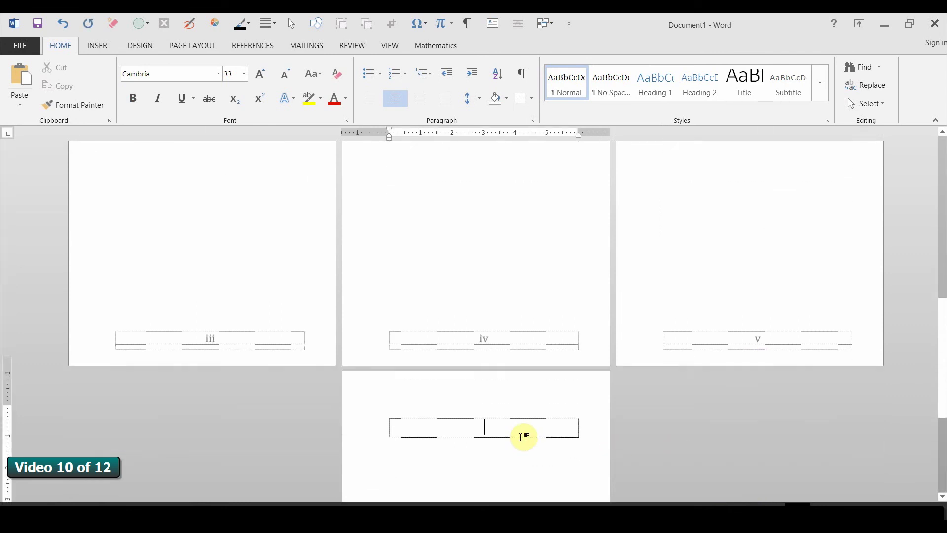
{"action": "type", "text": "TABLE OF TABLES"}
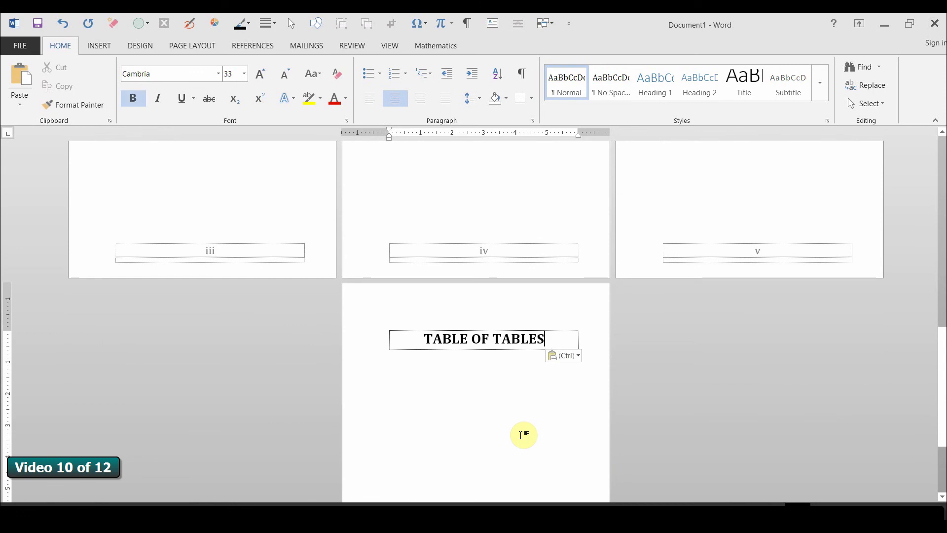
{"action": "key", "text": "Return"}
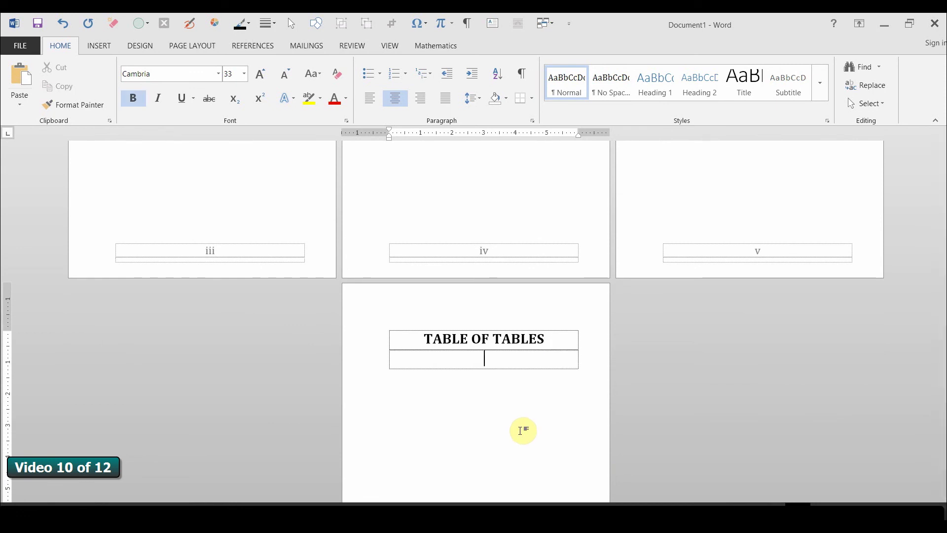
{"action": "scroll", "coordinate": [508, 414], "scroll_direction": "down", "scroll_amount": 1}
{"action": "scroll", "coordinate": [509, 415], "scroll_direction": "down", "scroll_amount": 2}
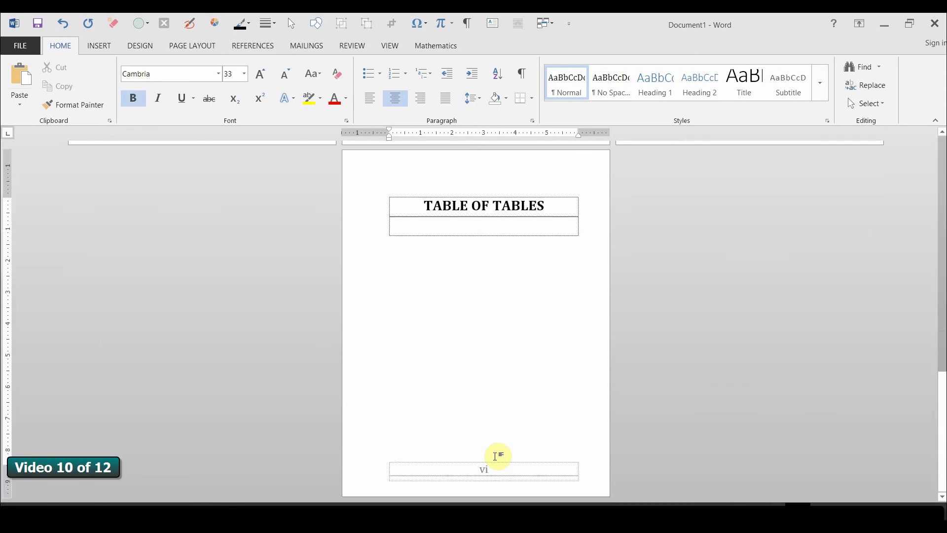
Step: Insert a Next Page section break below TABLE OF TABLES and give the new page the bold heading CHAPTER 1
{"action": "left_click", "coordinate": [98, 46]}
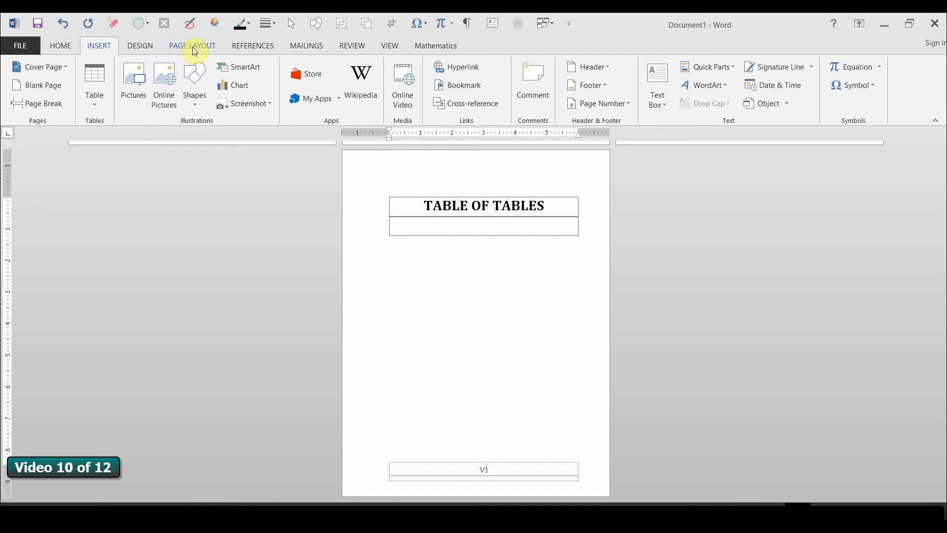
{"action": "scroll", "coordinate": [193, 48], "scroll_direction": "up", "scroll_amount": 1}
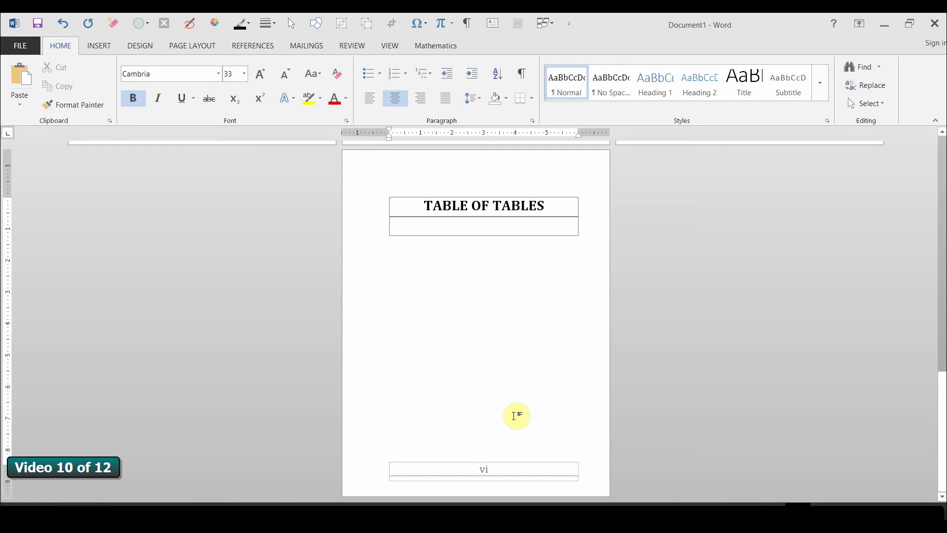
{"action": "left_click", "coordinate": [204, 51]}
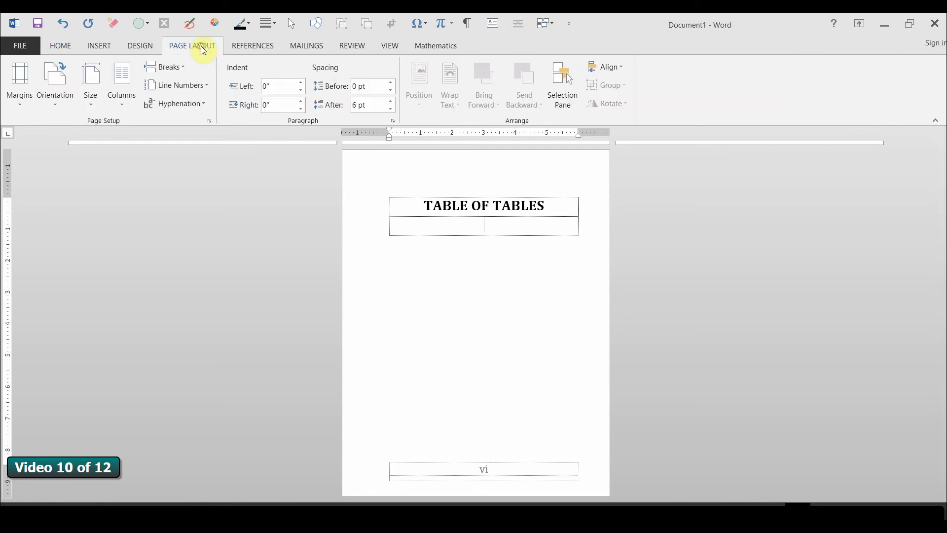
{"action": "left_click", "coordinate": [181, 67]}
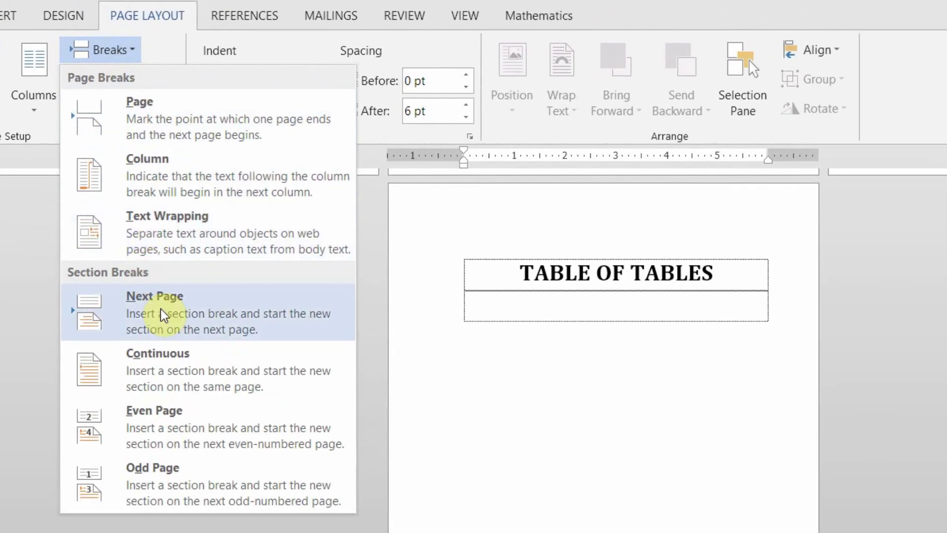
{"action": "left_click", "coordinate": [161, 309]}
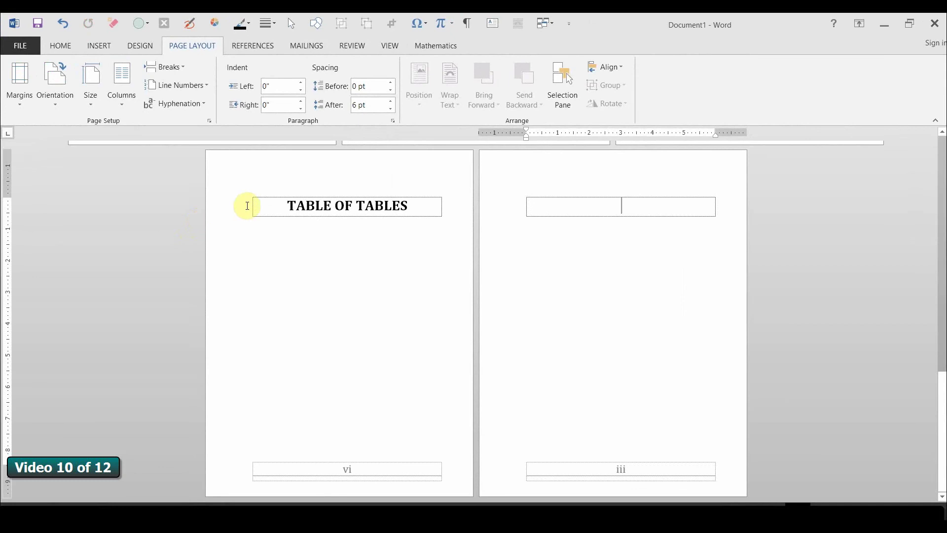
{"action": "type", "text": "CHAPTER 1"}
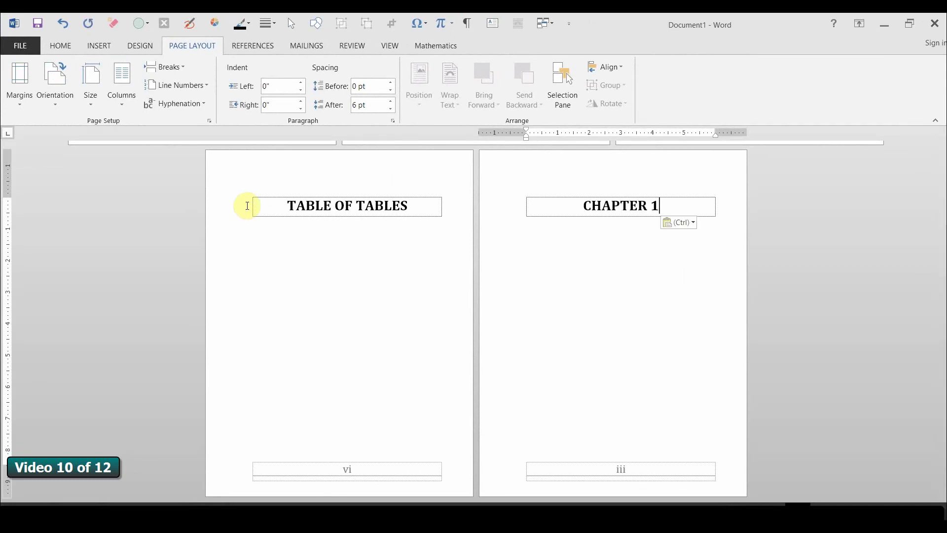
Step: Open the Section 3 footer on the CHAPTER 1 page and unlink it from the previous section's footer
{"action": "double_click", "coordinate": [633, 472]}
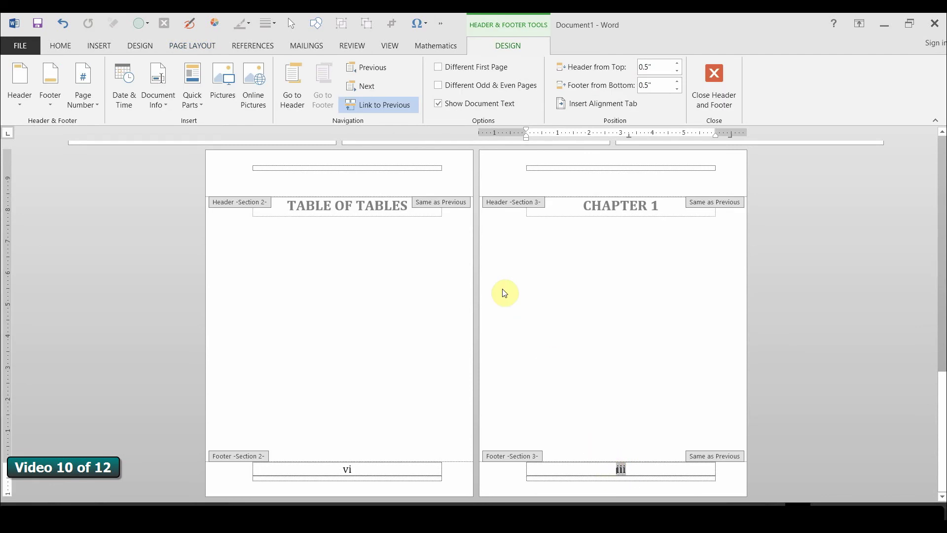
{"action": "left_click", "coordinate": [400, 106]}
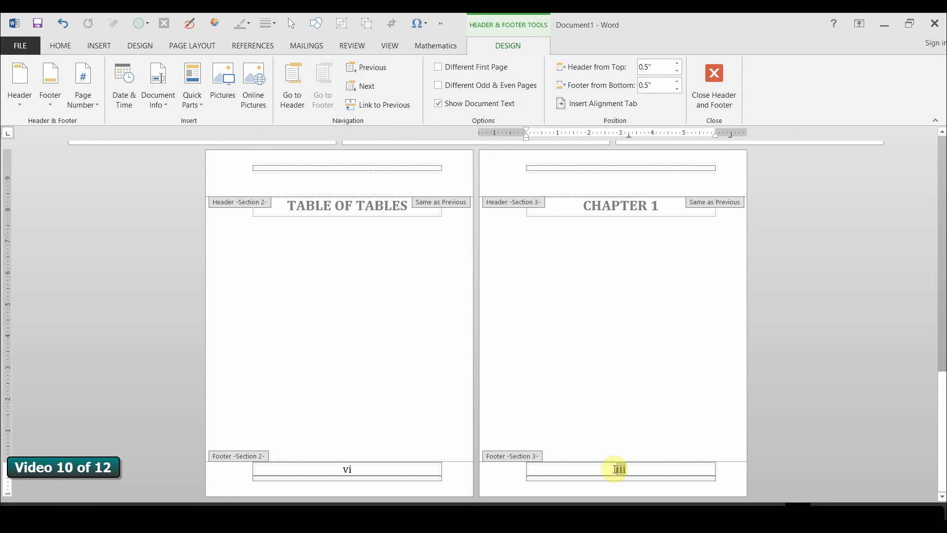
Step: Format the Section 3 footer page number as 1, 2, 3, … starting at 1, and return to the CHAPTER 1 body text
{"action": "left_click_drag", "start_coordinate": [611, 472], "coordinate": [629, 473]}
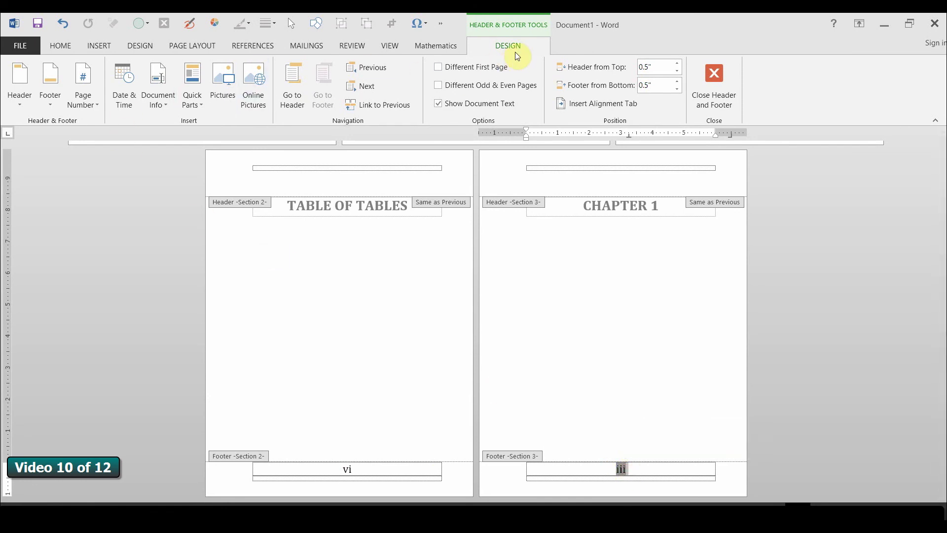
{"action": "left_click", "coordinate": [95, 107]}
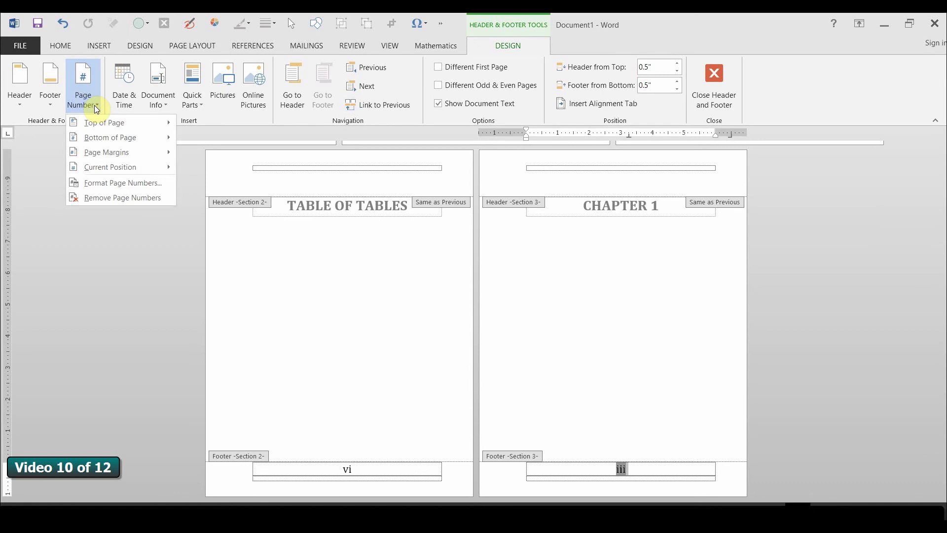
{"action": "left_click", "coordinate": [105, 183]}
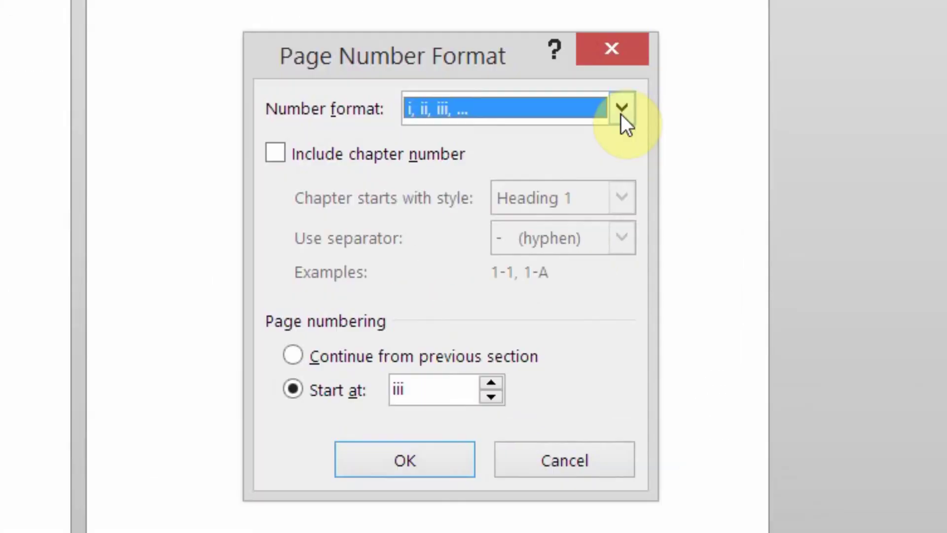
{"action": "left_click", "coordinate": [688, 266]}
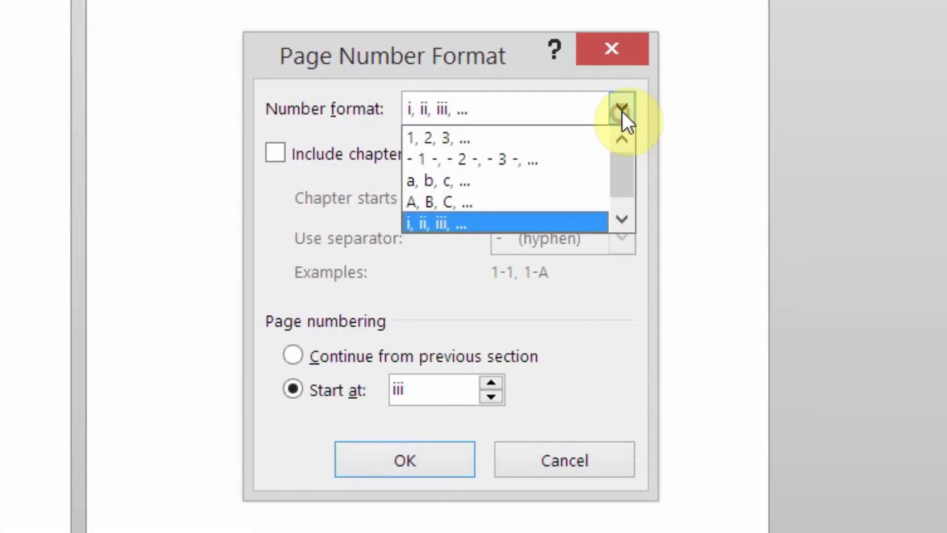
{"action": "left_click", "coordinate": [540, 134]}
{"action": "left_click", "coordinate": [491, 396]}
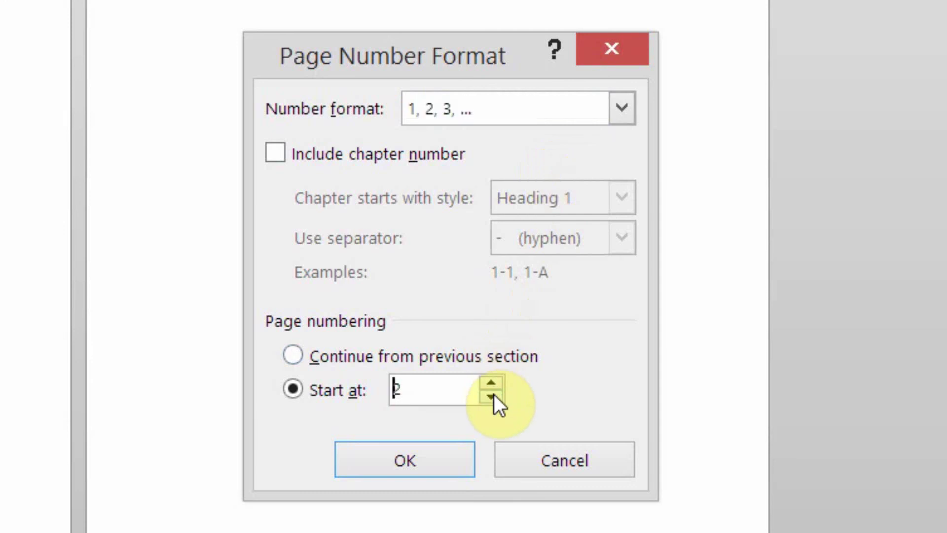
{"action": "left_click", "coordinate": [491, 396]}
{"action": "left_click", "coordinate": [434, 461]}
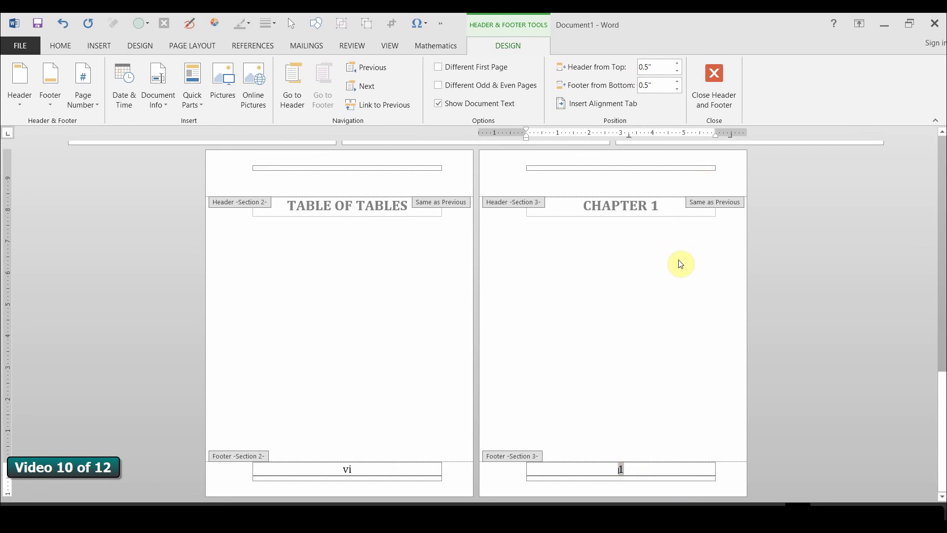
{"action": "left_click", "coordinate": [666, 208]}
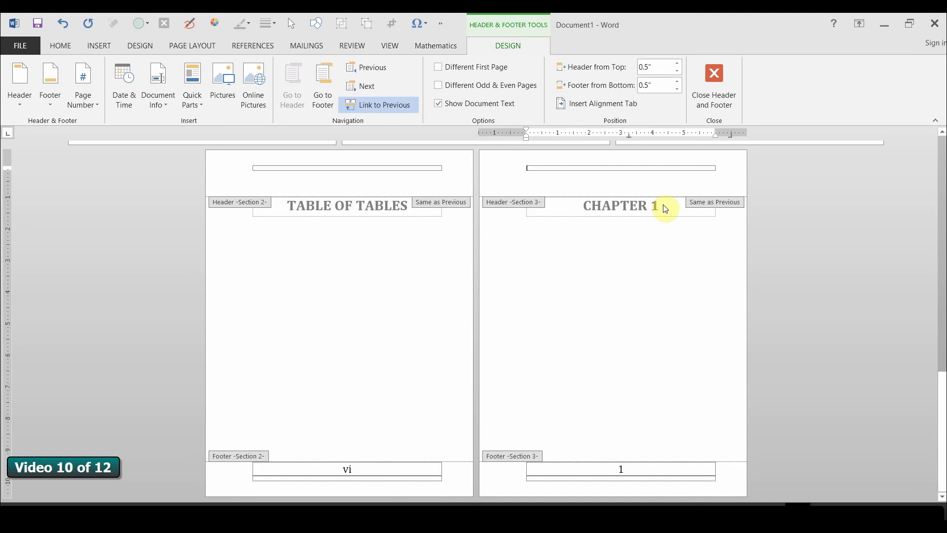
{"action": "double_click", "coordinate": [662, 231]}
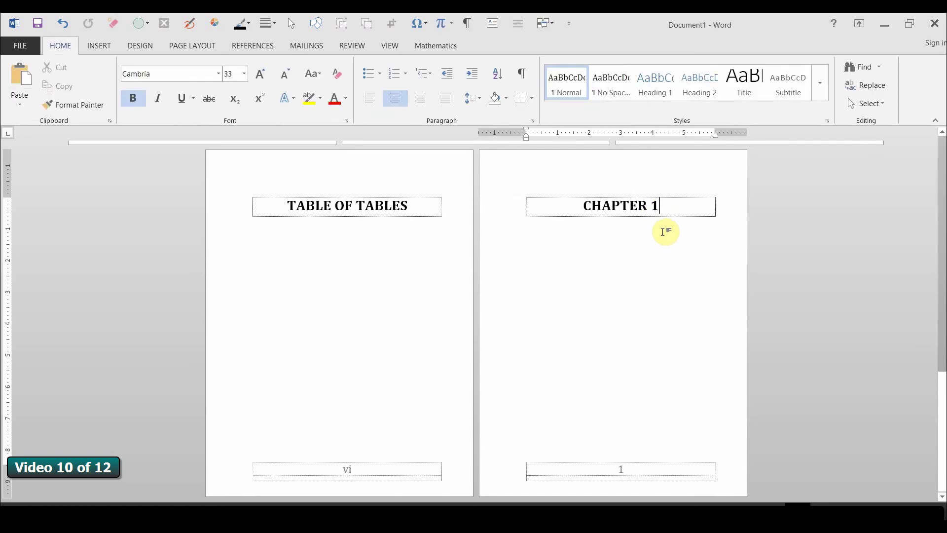
Step: Insert a Next Page section break below CHAPTER 1 and enter "Chapter 1 Cont’d (no title)" unbolded on the new page, with an empty line below
{"action": "key", "text": "Return"}
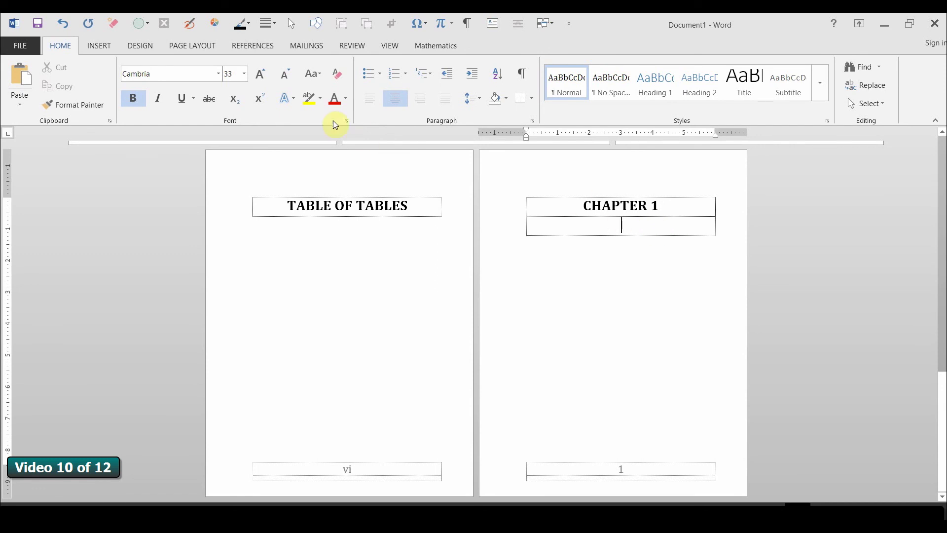
{"action": "left_click", "coordinate": [206, 49]}
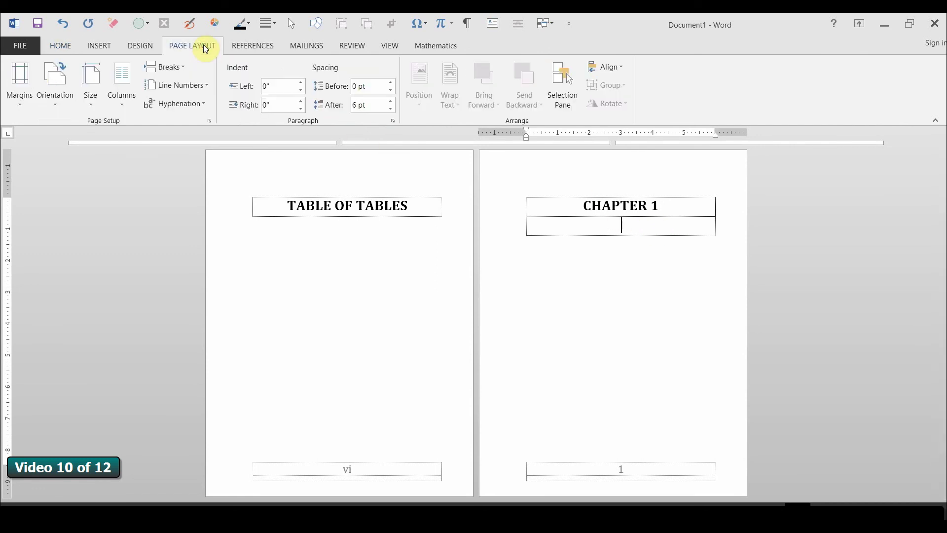
{"action": "left_click", "coordinate": [182, 68]}
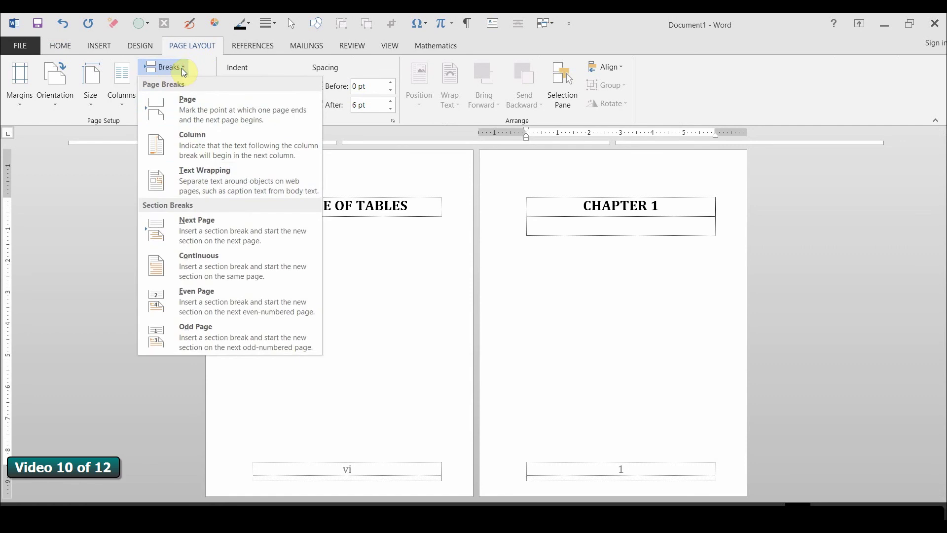
{"action": "left_click", "coordinate": [198, 231]}
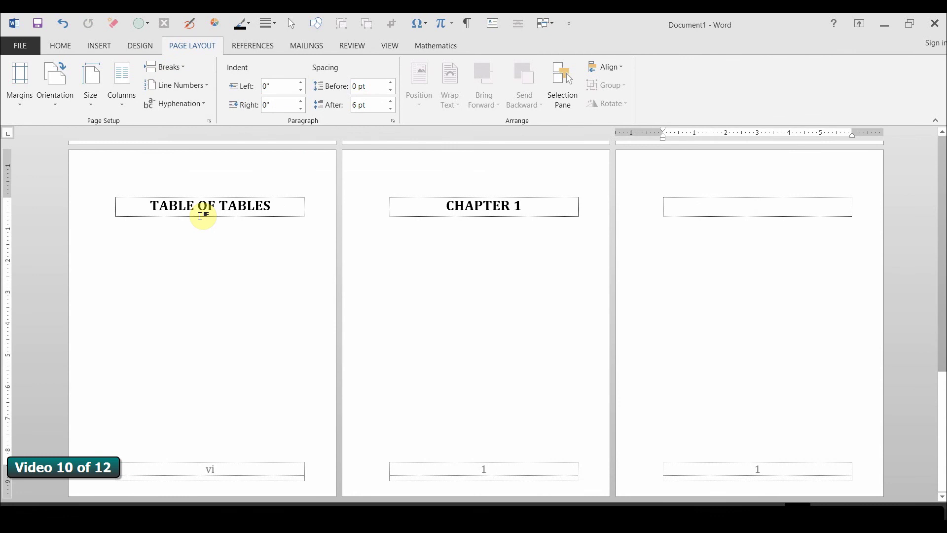
{"action": "type", "text": "Chapter 1 Cont’d (no title)"}
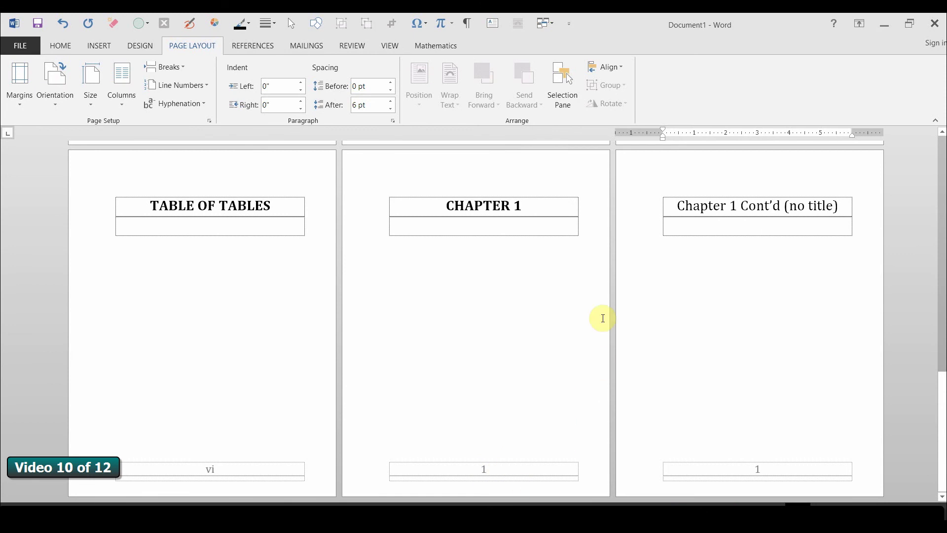
Step: Show the formatting marks and examine the page breaks, section breaks and footer page numbers from the front fly leaf through the Chapter 1 pages
{"action": "left_click", "coordinate": [472, 24]}
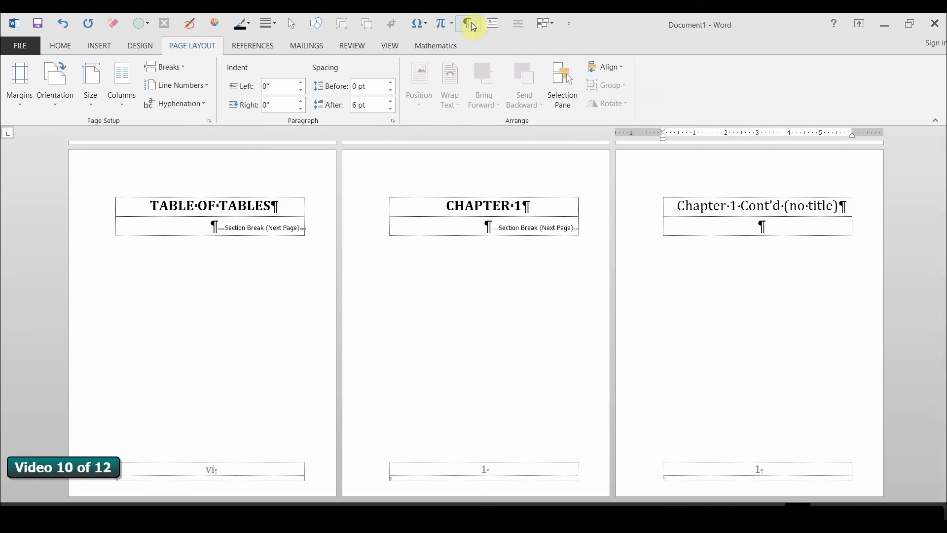
{"action": "scroll", "coordinate": [601, 400], "scroll_direction": "up", "scroll_amount": 3}
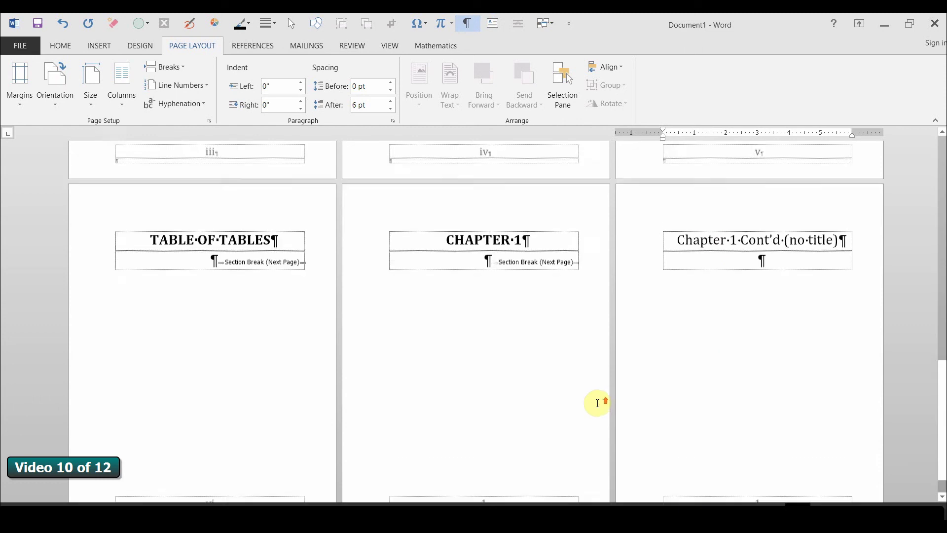
{"action": "scroll", "coordinate": [251, 401], "scroll_direction": "up", "scroll_amount": 12}
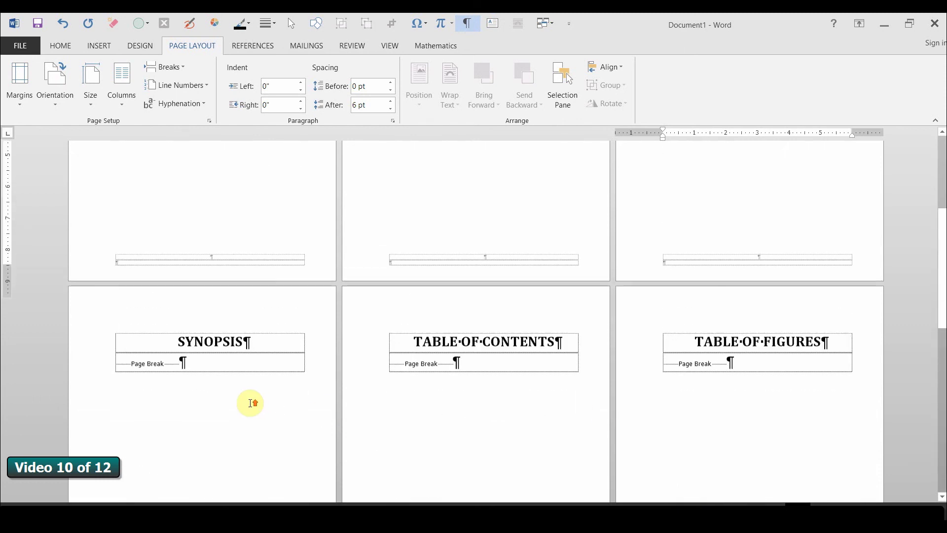
{"action": "scroll", "coordinate": [251, 398], "scroll_direction": "up", "scroll_amount": 2}
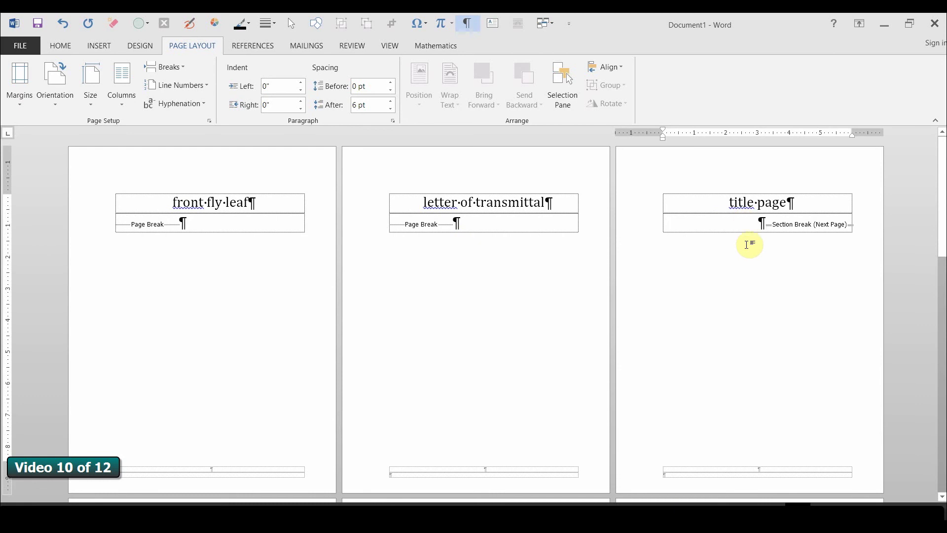
{"action": "scroll", "coordinate": [748, 244], "scroll_direction": "down", "scroll_amount": 3}
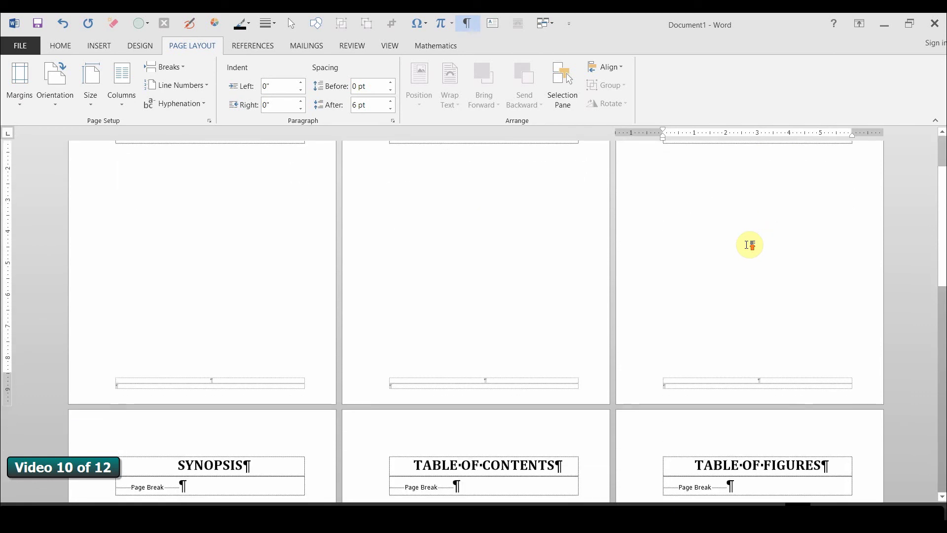
{"action": "scroll", "coordinate": [748, 243], "scroll_direction": "up", "scroll_amount": 3}
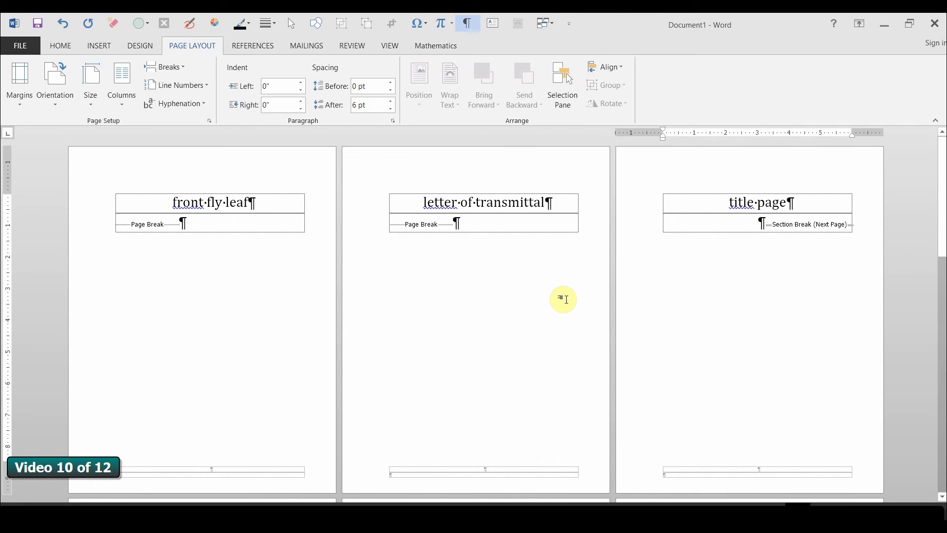
{"action": "scroll", "coordinate": [566, 300], "scroll_direction": "down", "scroll_amount": 3}
{"action": "scroll", "coordinate": [483, 318], "scroll_direction": "down", "scroll_amount": 4}
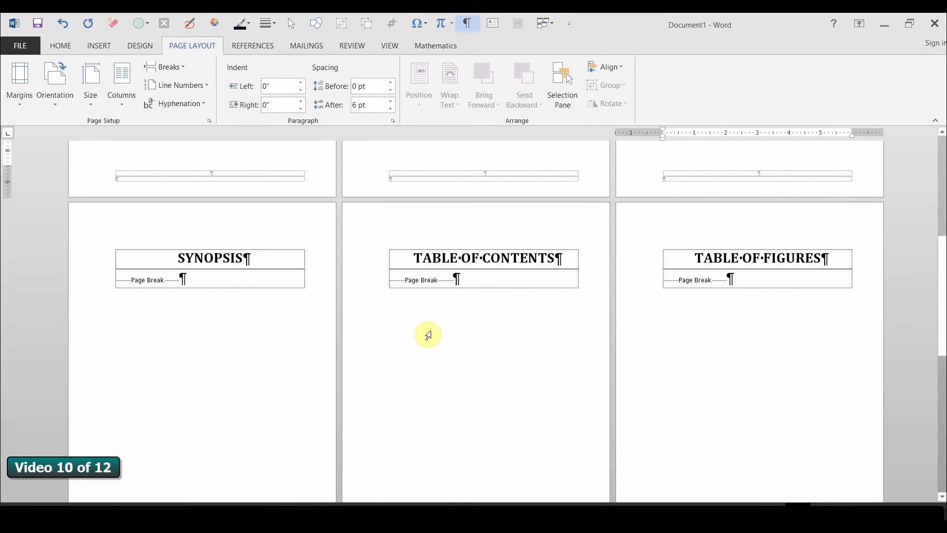
{"action": "scroll", "coordinate": [183, 394], "scroll_direction": "down", "scroll_amount": 3}
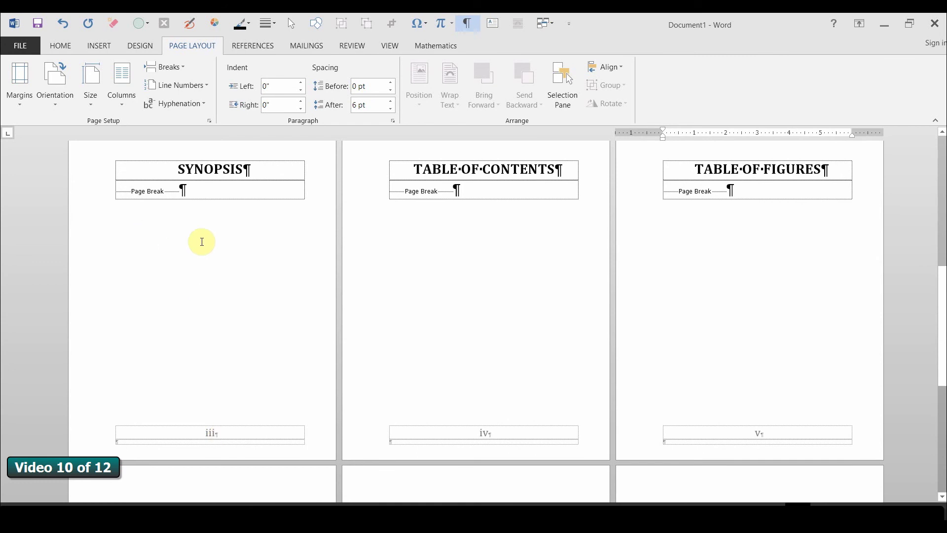
{"action": "scroll", "coordinate": [799, 383], "scroll_direction": "up", "scroll_amount": 10}
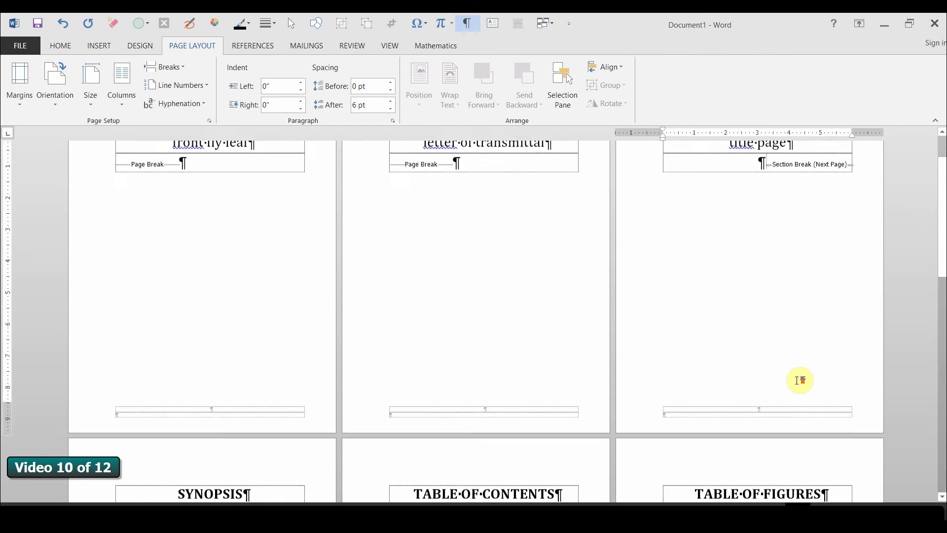
{"action": "scroll", "coordinate": [774, 372], "scroll_direction": "down", "scroll_amount": 10}
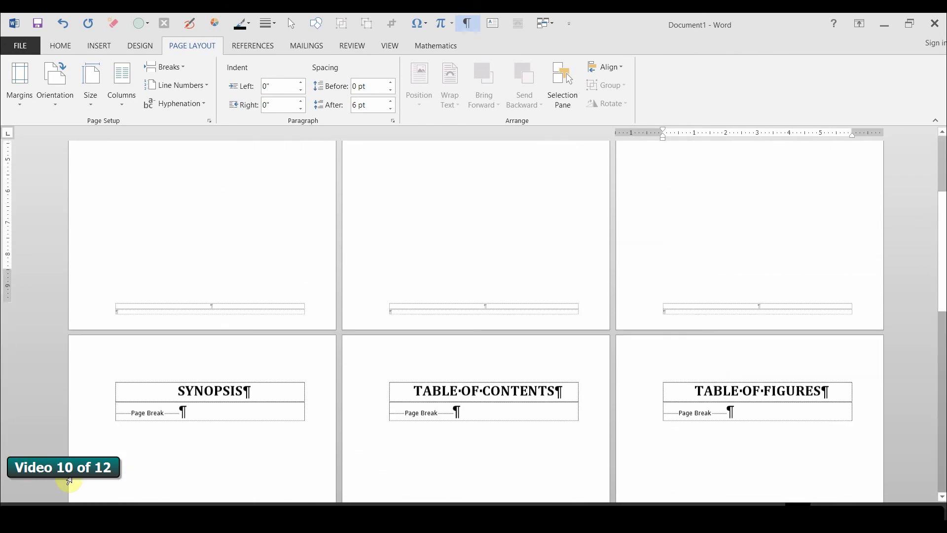
{"action": "scroll", "coordinate": [69, 481], "scroll_direction": "down", "scroll_amount": 3}
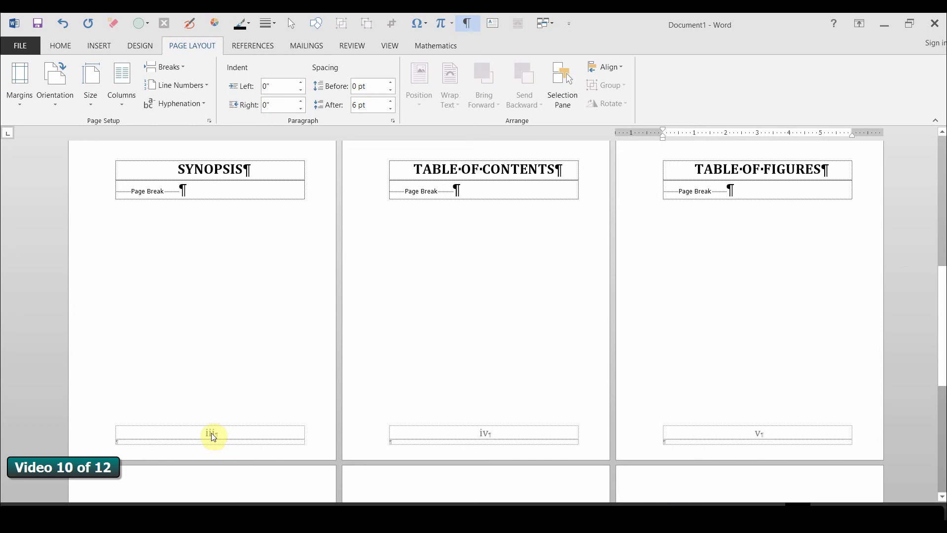
{"action": "scroll", "coordinate": [221, 430], "scroll_direction": "up", "scroll_amount": 4}
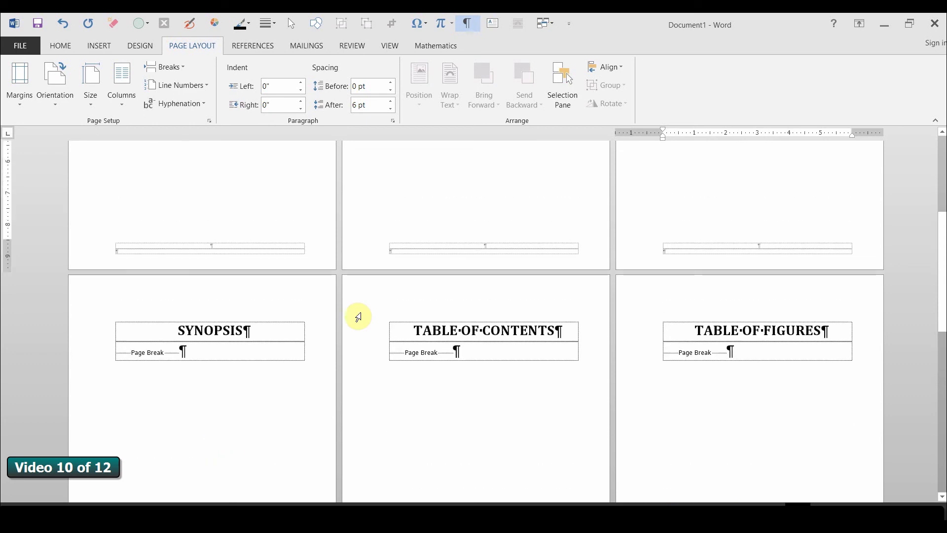
{"action": "scroll", "coordinate": [277, 376], "scroll_direction": "down", "scroll_amount": 3}
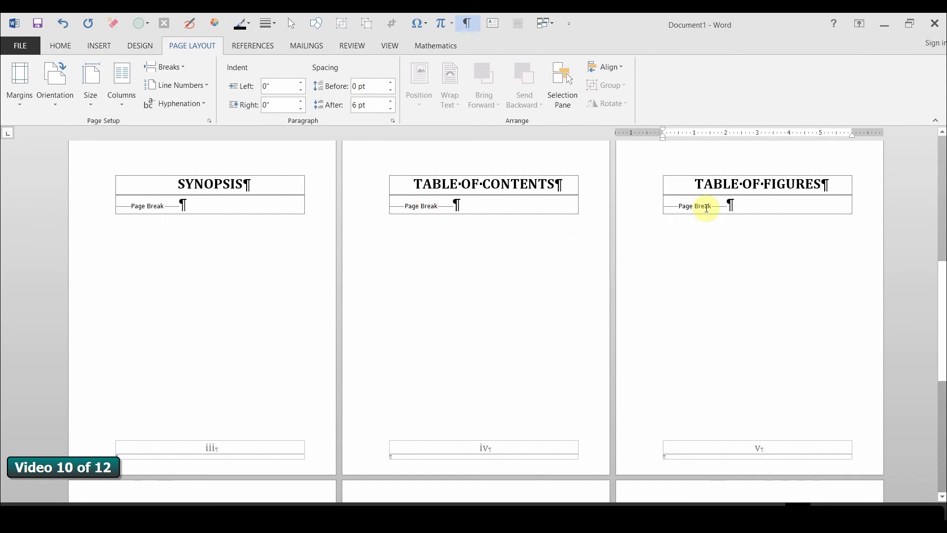
{"action": "scroll", "coordinate": [673, 357], "scroll_direction": "down", "scroll_amount": 3}
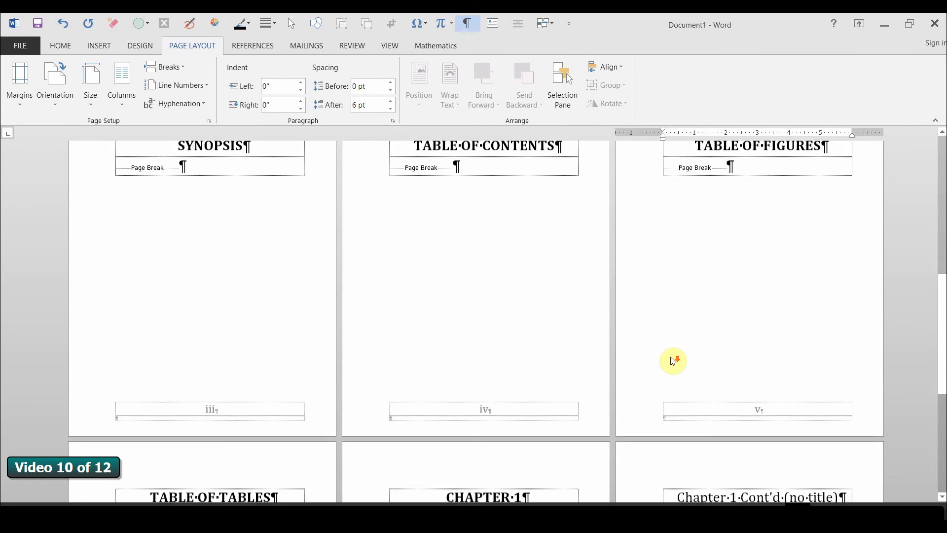
{"action": "scroll", "coordinate": [266, 429], "scroll_direction": "down", "scroll_amount": 1}
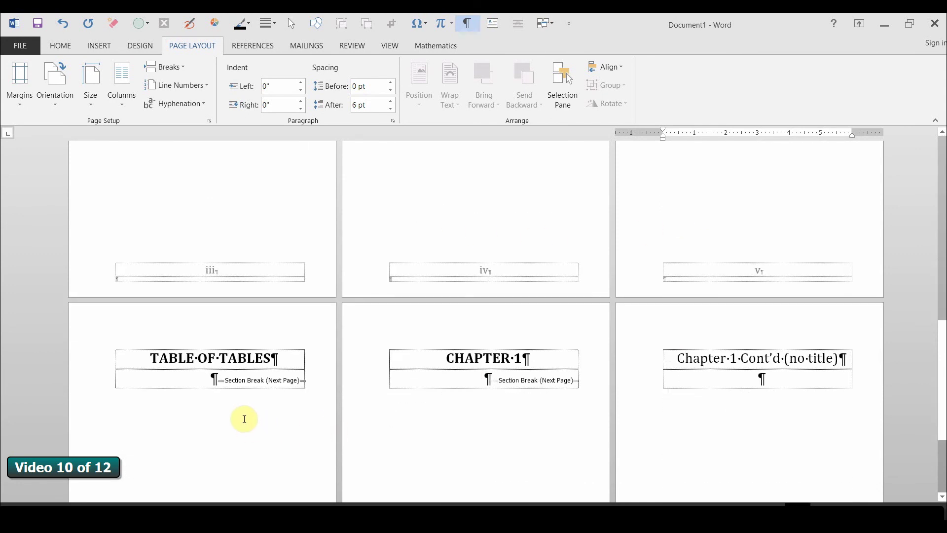
{"action": "scroll", "coordinate": [245, 417], "scroll_direction": "down", "scroll_amount": 2}
{"action": "scroll", "coordinate": [243, 417], "scroll_direction": "down", "scroll_amount": 4}
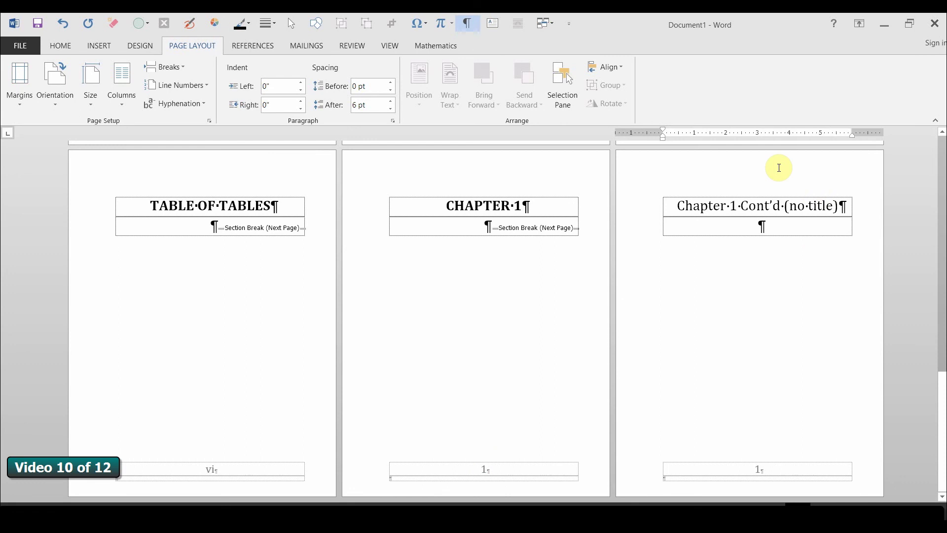
Step: Unlink the Section 4 footer on the Chapter 1 Cont’d page from the previous section and delete its page number
{"action": "left_click", "coordinate": [758, 468]}
{"action": "double_click", "coordinate": [758, 468]}
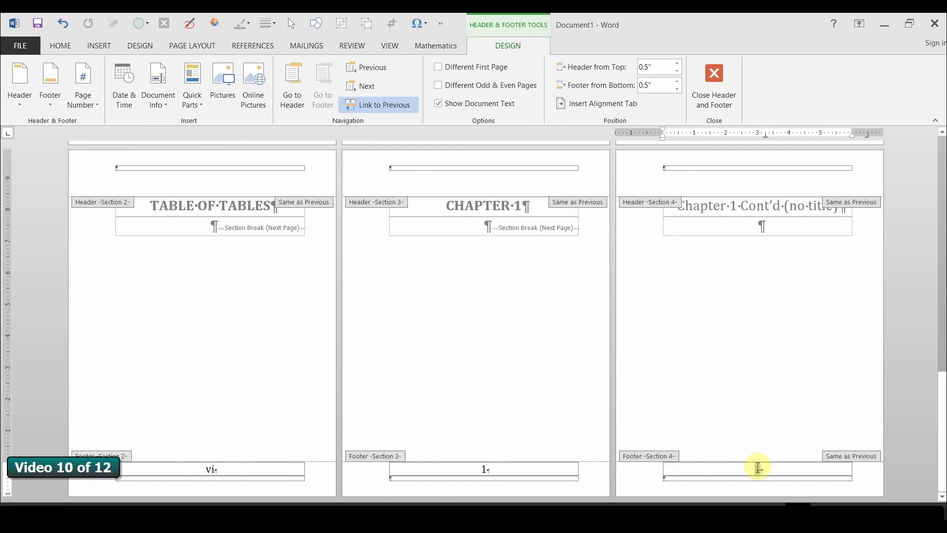
{"action": "double_click", "coordinate": [769, 451]}
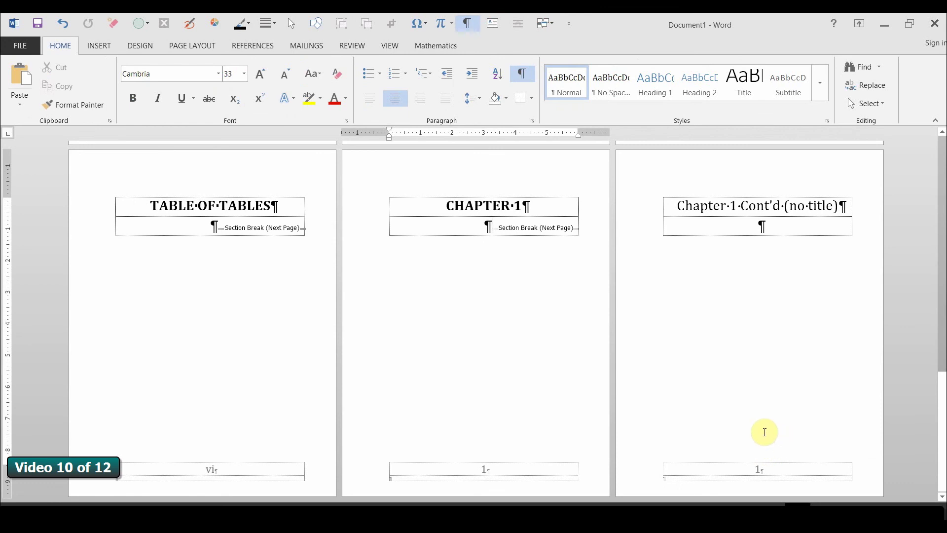
{"action": "double_click", "coordinate": [768, 472]}
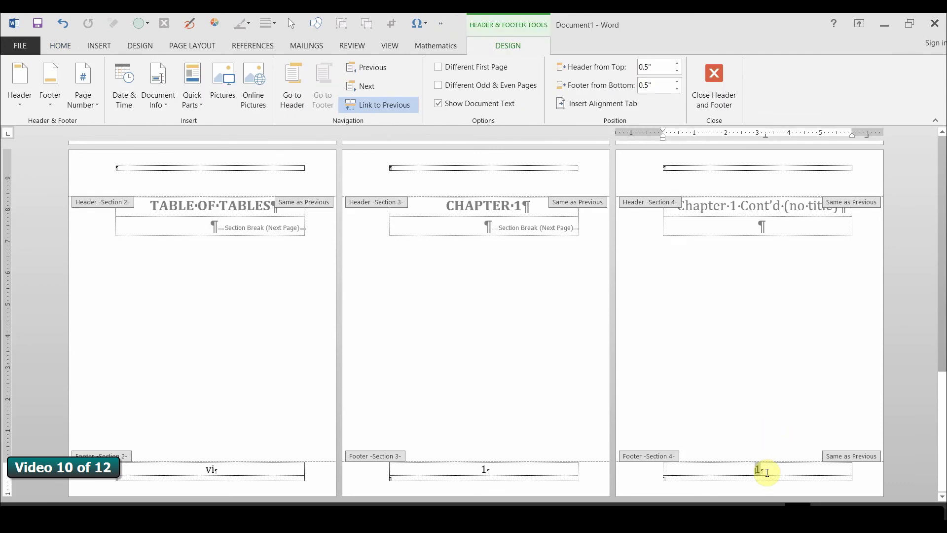
{"action": "left_click", "coordinate": [395, 105]}
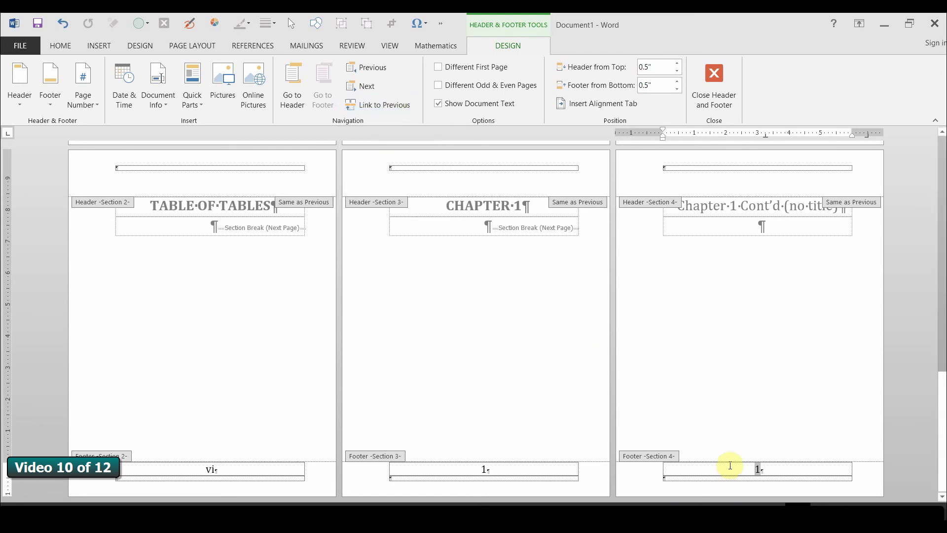
{"action": "double_click", "coordinate": [757, 469]}
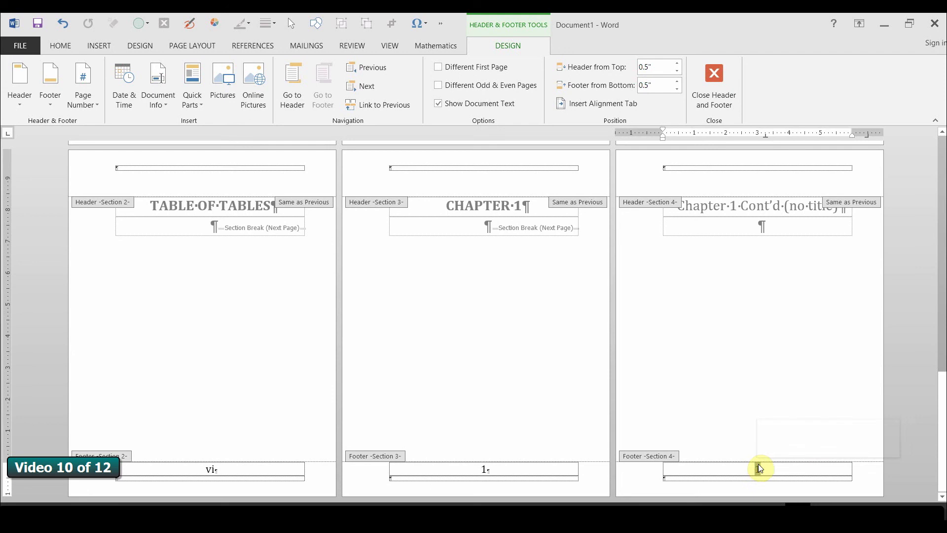
{"action": "key", "text": "Delete"}
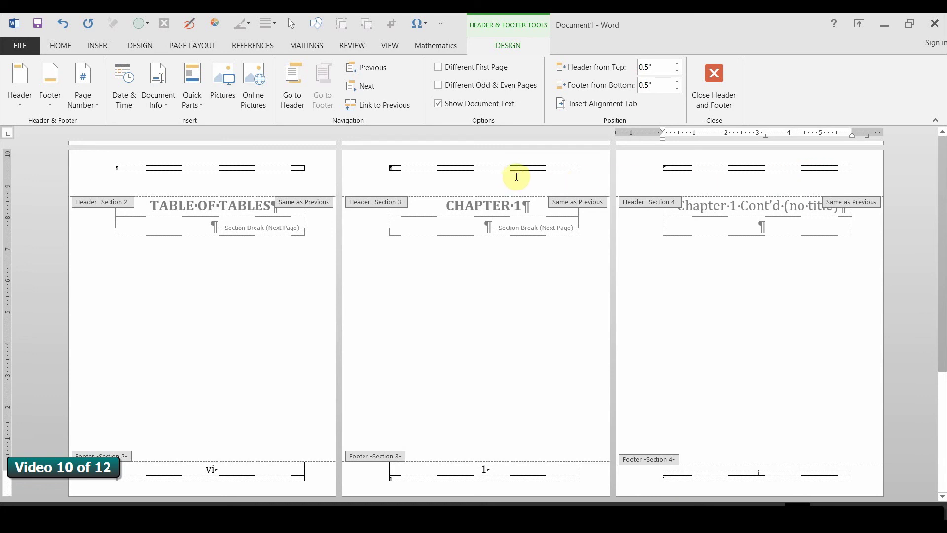
Step: Unlink the Section 4 header from the previous section and insert a Plain Number 3 page number at the top of the page
{"action": "left_click", "coordinate": [812, 168]}
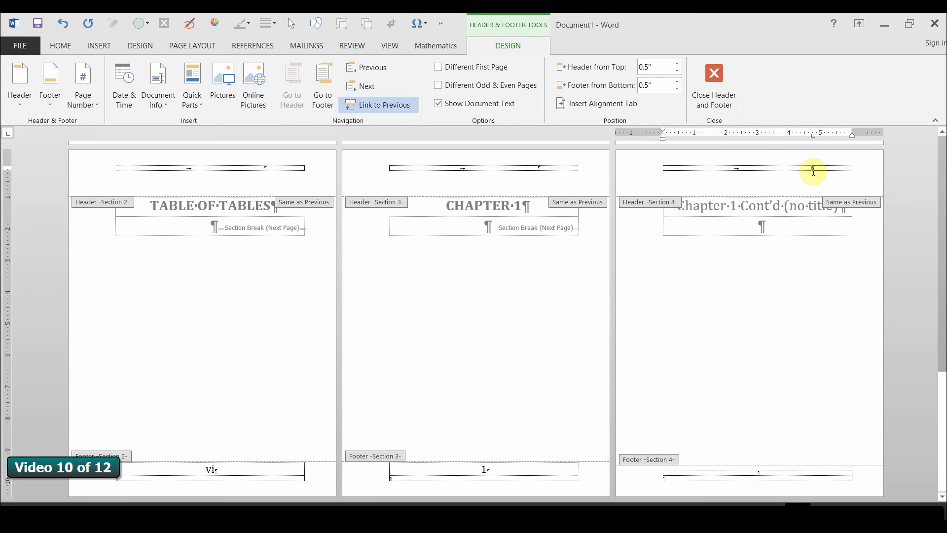
{"action": "left_click", "coordinate": [393, 106]}
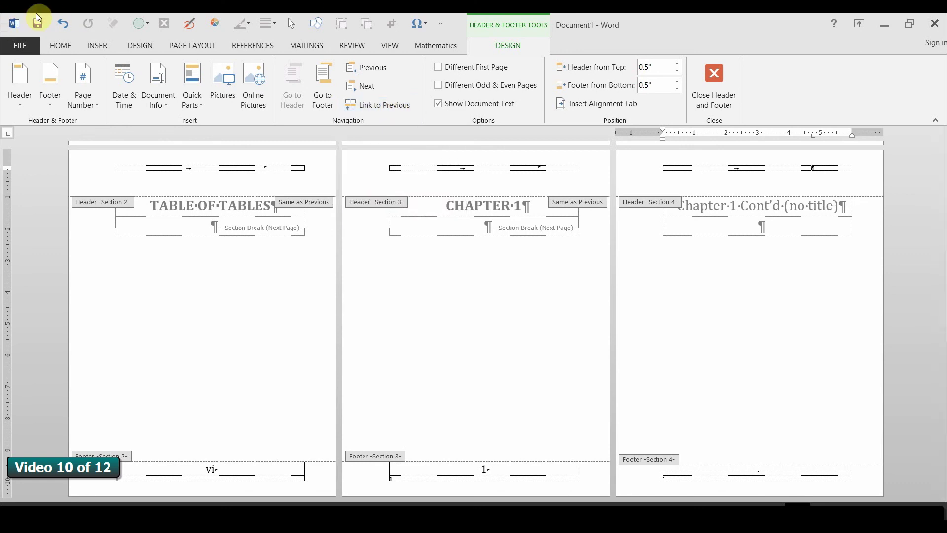
{"action": "left_click", "coordinate": [96, 108]}
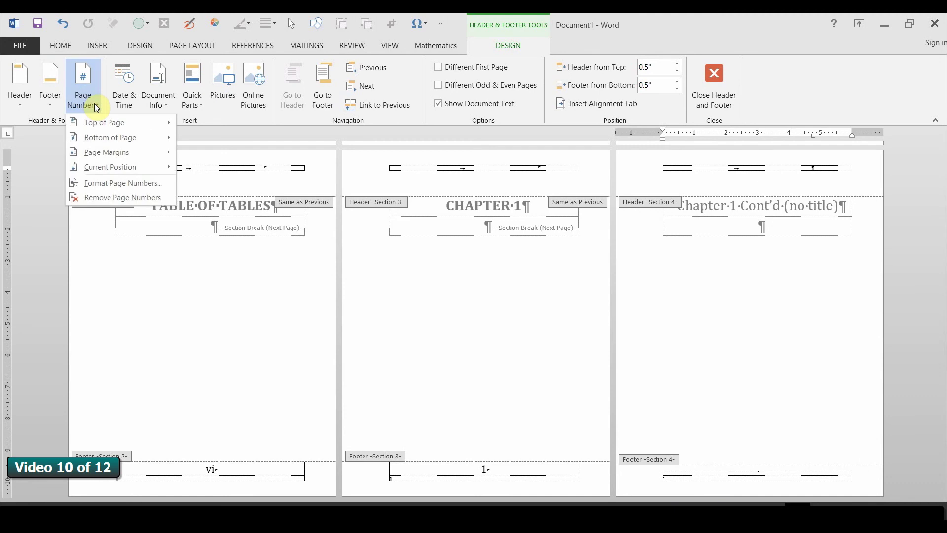
{"action": "mouse_move", "coordinate": [112, 124]}
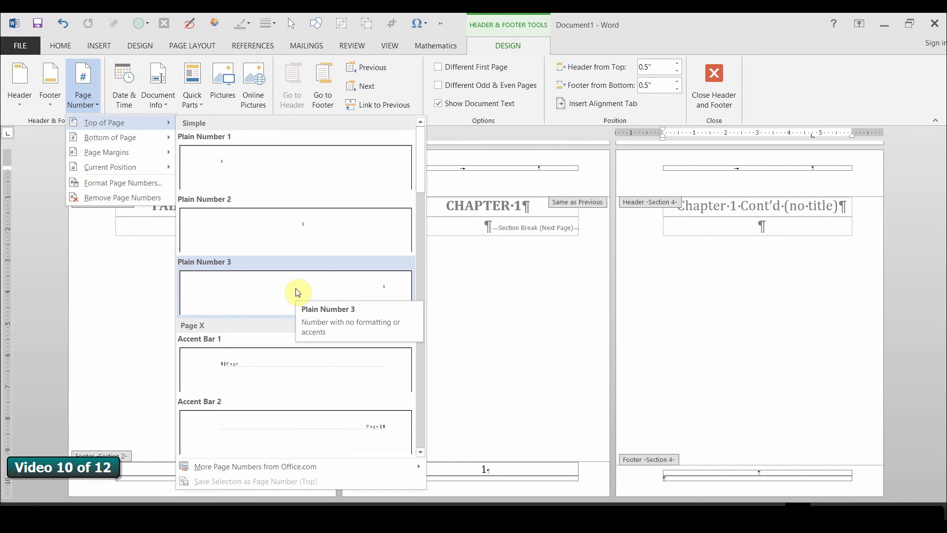
{"action": "left_click", "coordinate": [380, 290]}
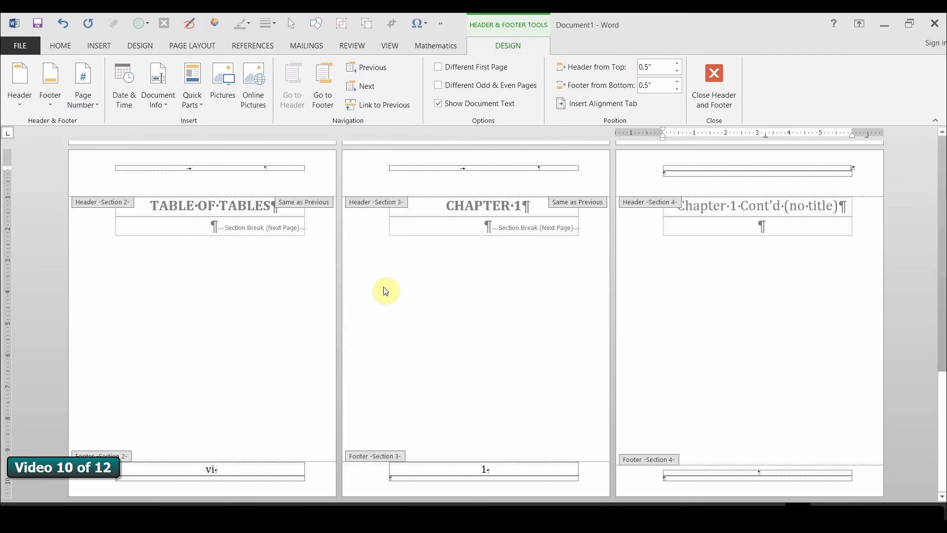
Step: Select the Section 4 header page number and enlarge its font size until it roughly matches the body text
{"action": "left_click", "coordinate": [849, 167]}
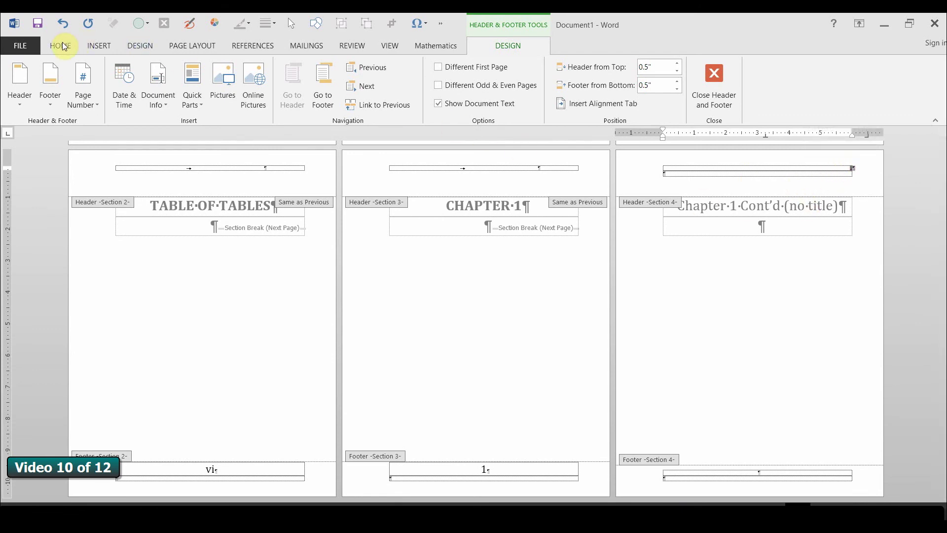
{"action": "key", "text": "ctrl+shift+period"}
{"action": "key", "text": "ctrl+shift+period"}
{"action": "key", "text": "ctrl+shift+period"}
{"action": "key", "text": "ctrl+shift+period"}
{"action": "key", "text": "ctrl+shift+period"}
{"action": "key", "text": "ctrl+shift+period"}
{"action": "key", "text": "ctrl+shift+period"}
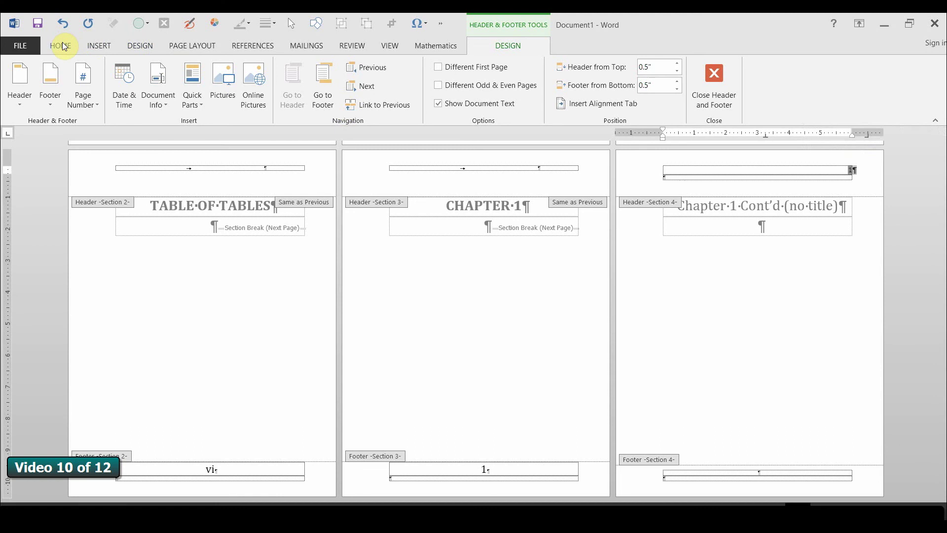
{"action": "key", "text": "ctrl+shift+period"}
{"action": "key", "text": "ctrl+shift+period"}
{"action": "key", "text": "ctrl+shift+period"}
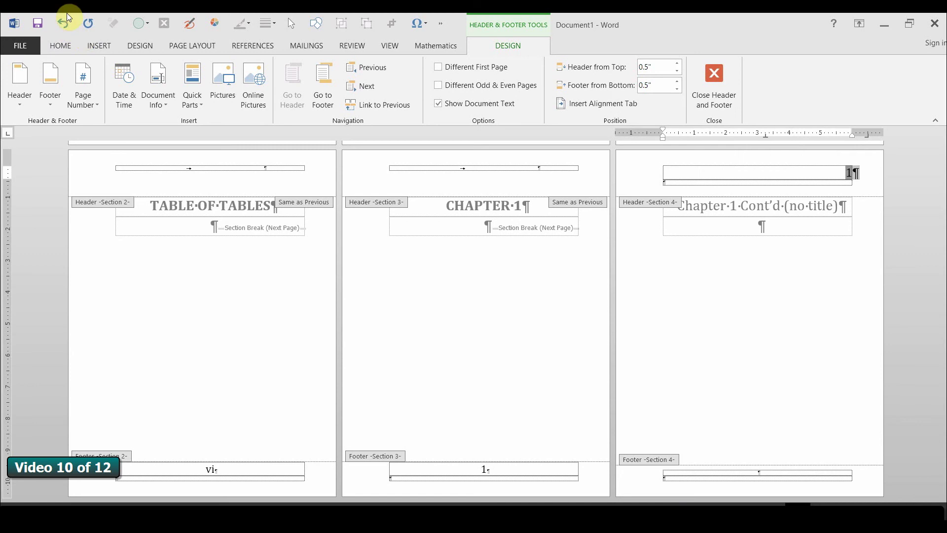
Step: Format the Section 4 page number to start at 2 instead of continuing from the previous section
{"action": "left_click", "coordinate": [94, 101]}
{"action": "left_click", "coordinate": [112, 188]}
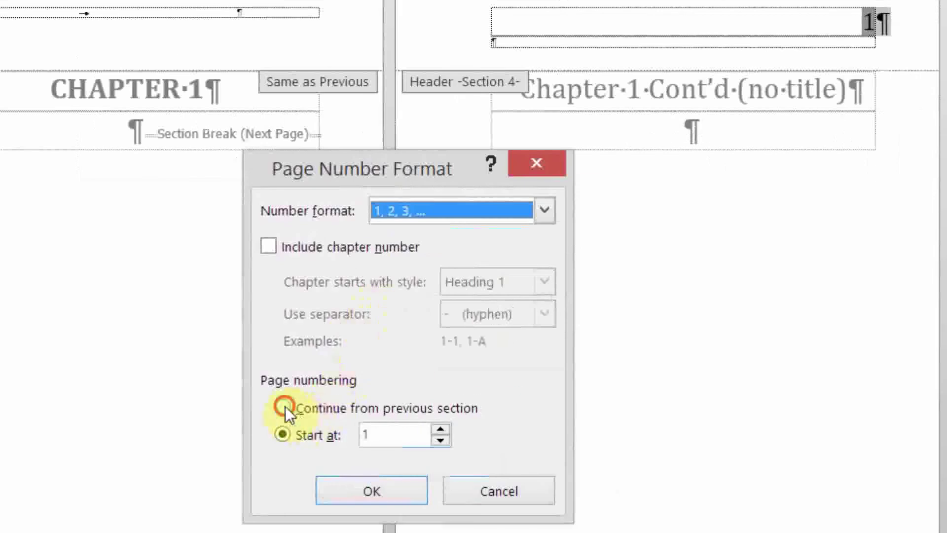
{"action": "left_click", "coordinate": [285, 407]}
{"action": "left_click", "coordinate": [276, 433]}
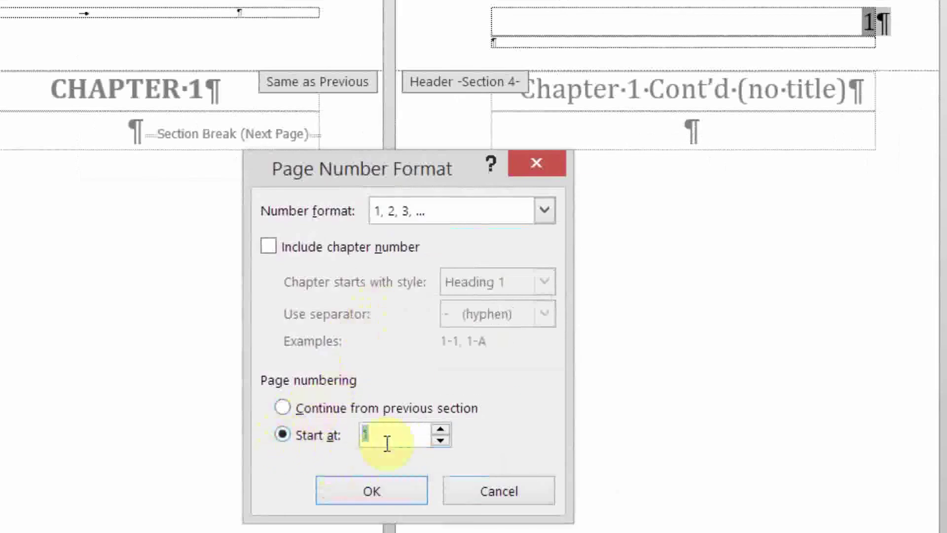
{"action": "left_click", "coordinate": [439, 430]}
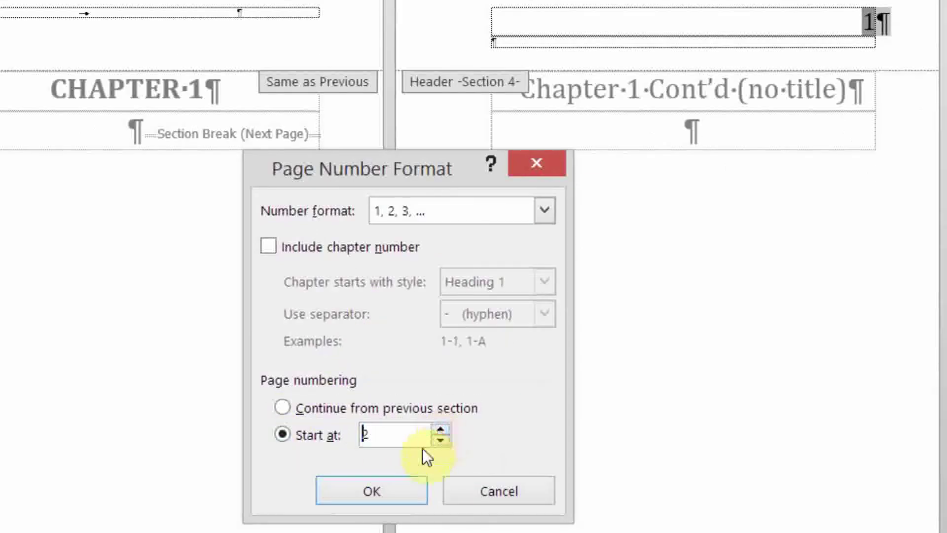
{"action": "left_click", "coordinate": [393, 491]}
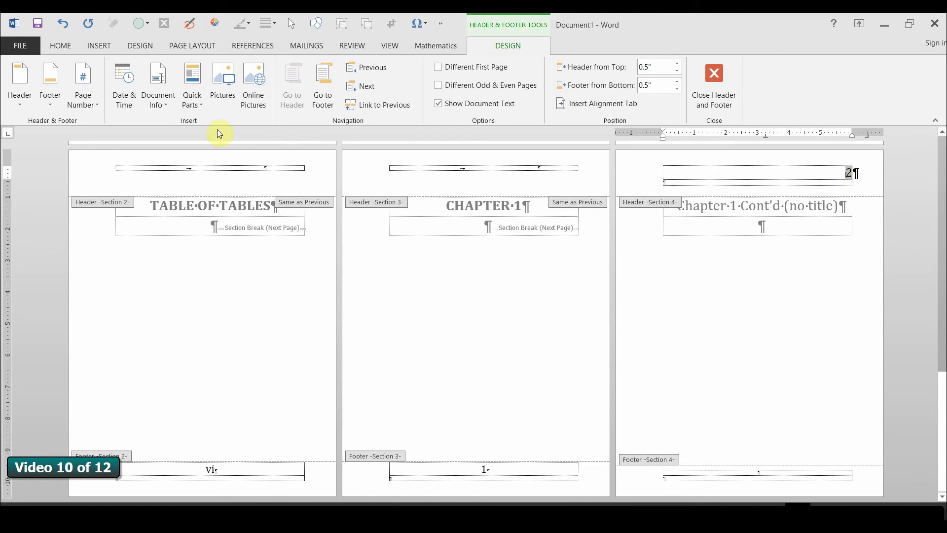
Step: Set the top margin of Section 4 to 1" through custom margins applied to this section only
{"action": "left_click", "coordinate": [185, 44]}
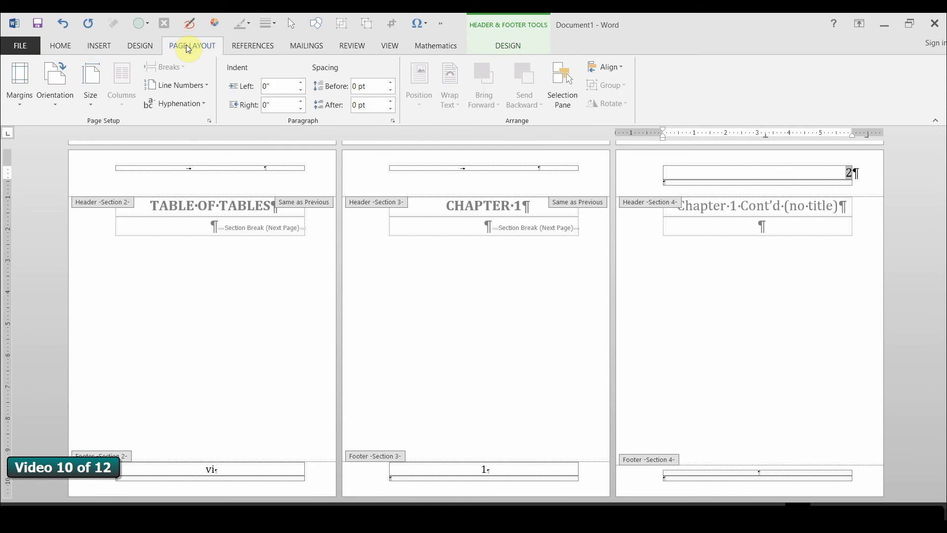
{"action": "left_click", "coordinate": [25, 105]}
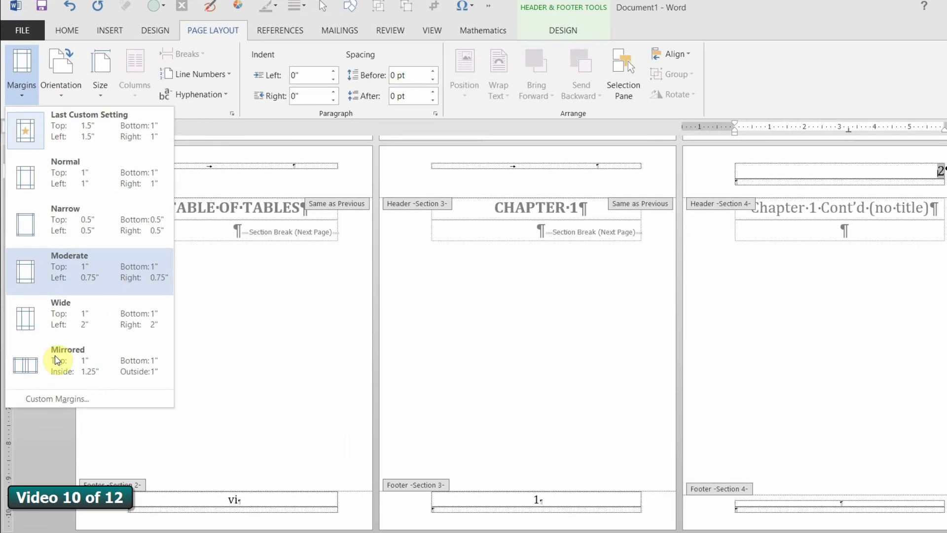
{"action": "left_click", "coordinate": [52, 378]}
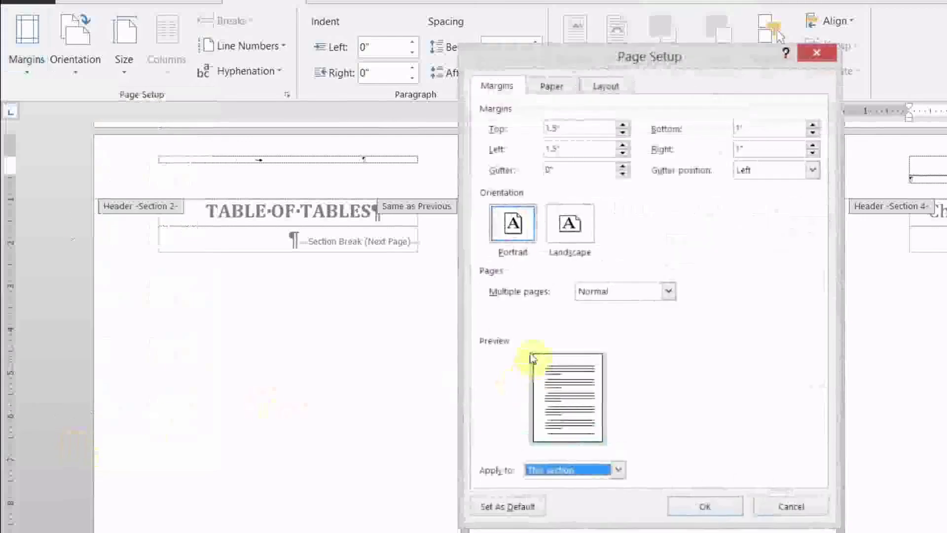
{"action": "left_click", "coordinate": [624, 133]}
{"action": "left_click", "coordinate": [624, 133]}
{"action": "left_click", "coordinate": [624, 133]}
{"action": "left_click", "coordinate": [623, 133]}
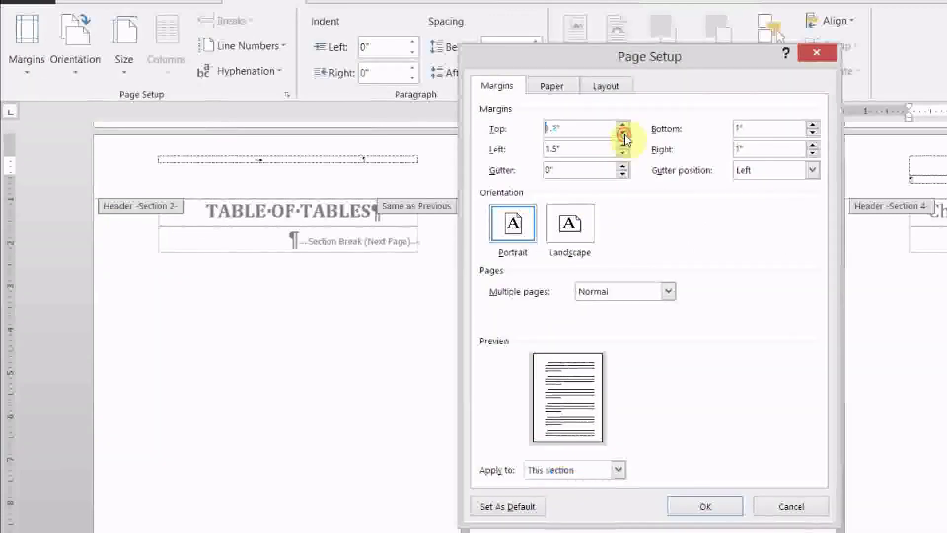
{"action": "left_click", "coordinate": [623, 133]}
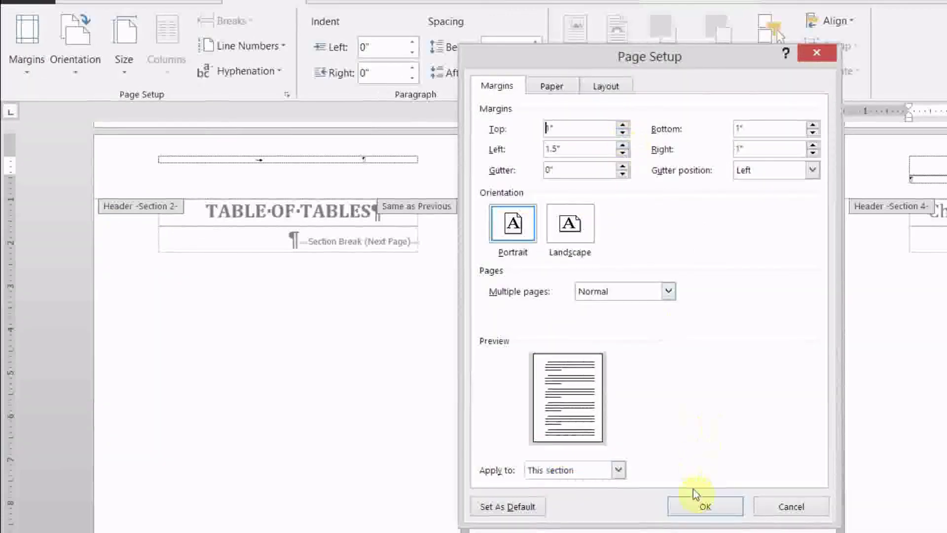
{"action": "left_click", "coordinate": [676, 498]}
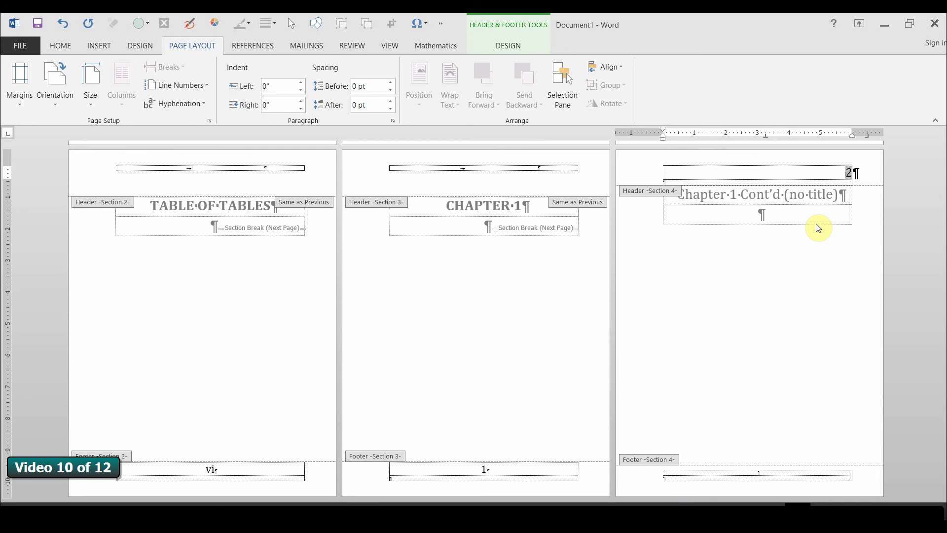
Step: Insert a Next Page section break below "Chapter 1 Cont’d (no title)" and enter a bold "CHAPTER 2" title with an empty line below
{"action": "double_click", "coordinate": [758, 220]}
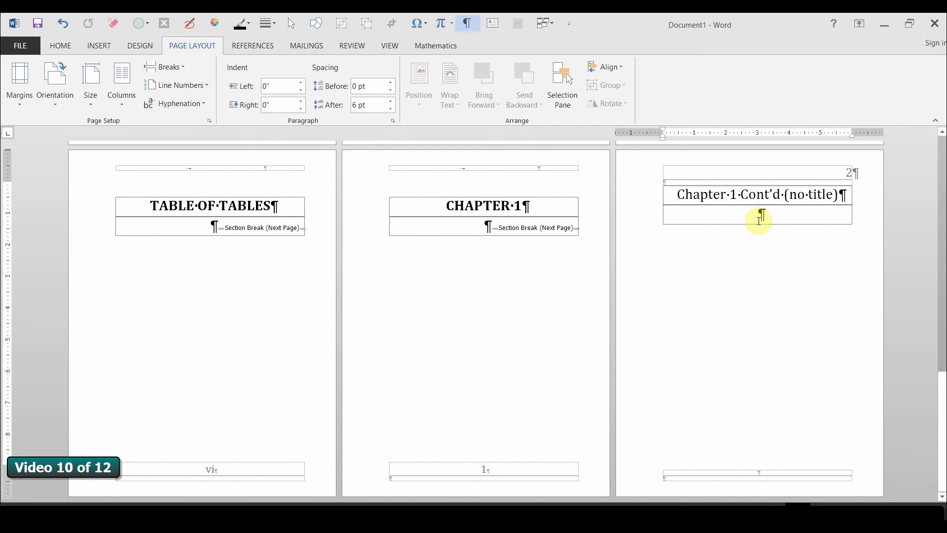
{"action": "left_click", "coordinate": [181, 71]}
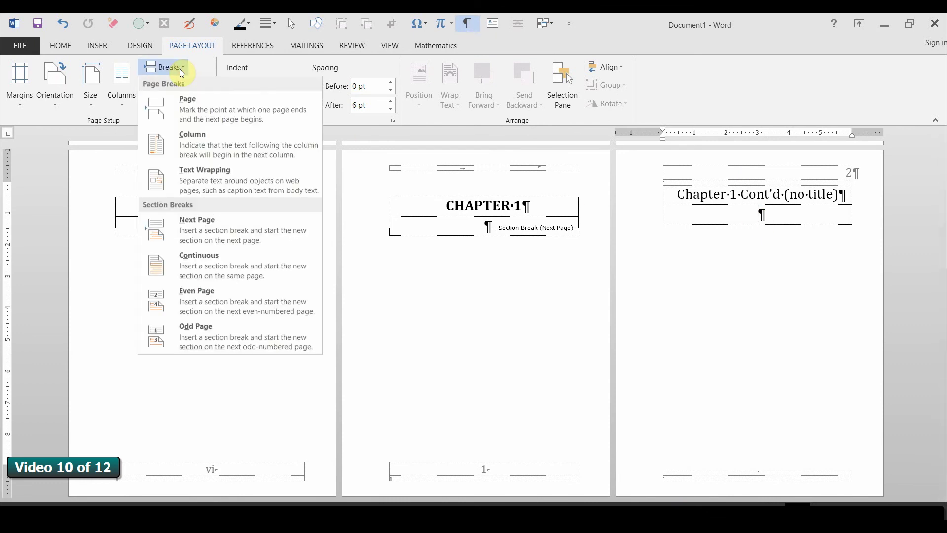
{"action": "left_click", "coordinate": [199, 238]}
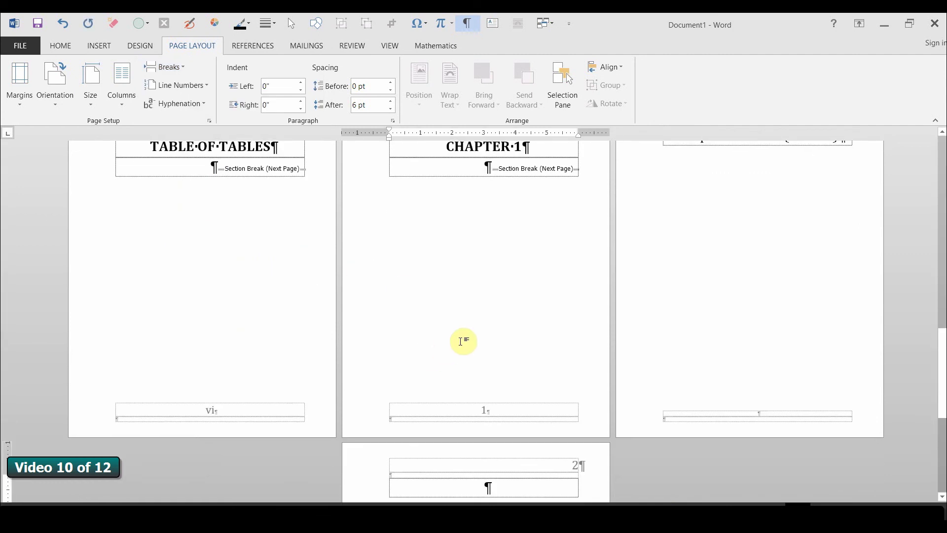
{"action": "scroll", "coordinate": [465, 341], "scroll_direction": "down", "scroll_amount": 3}
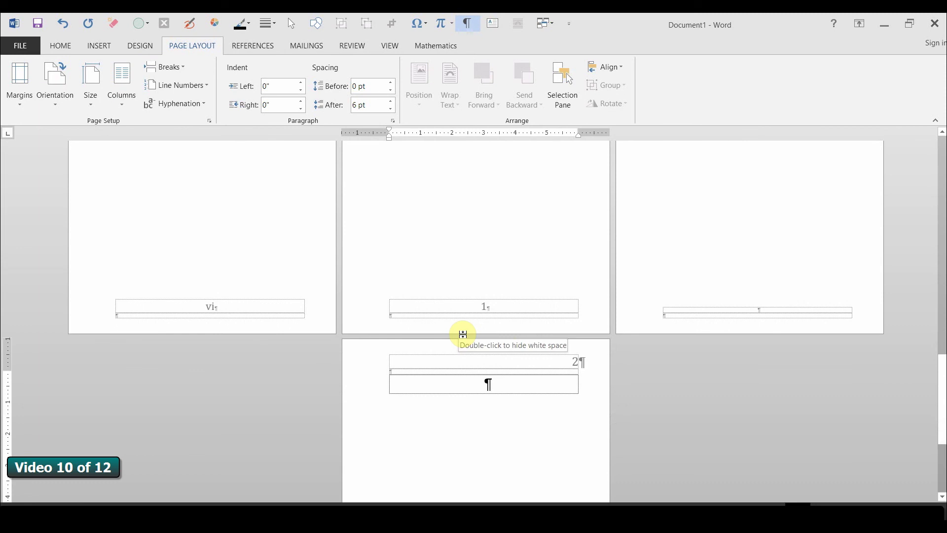
{"action": "type", "text": "CHAPTER 2"}
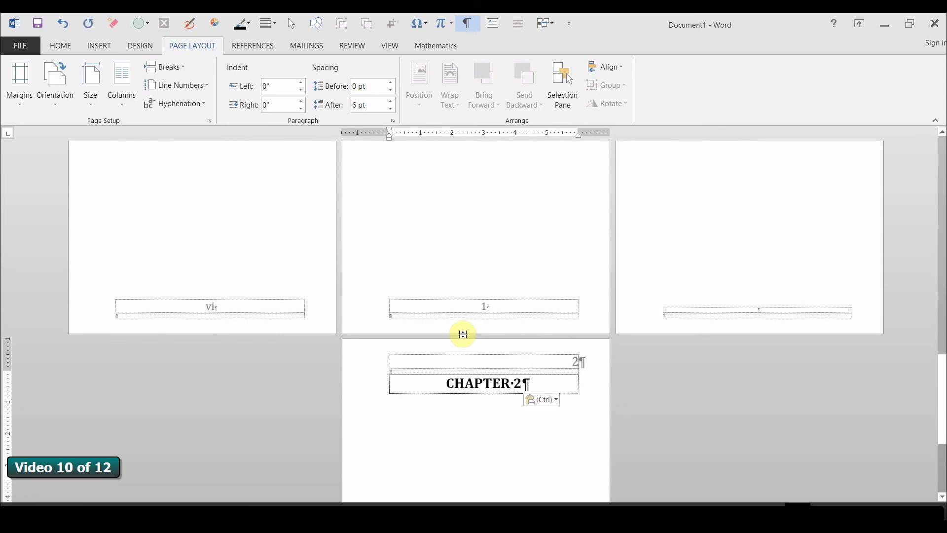
{"action": "key", "text": "Return"}
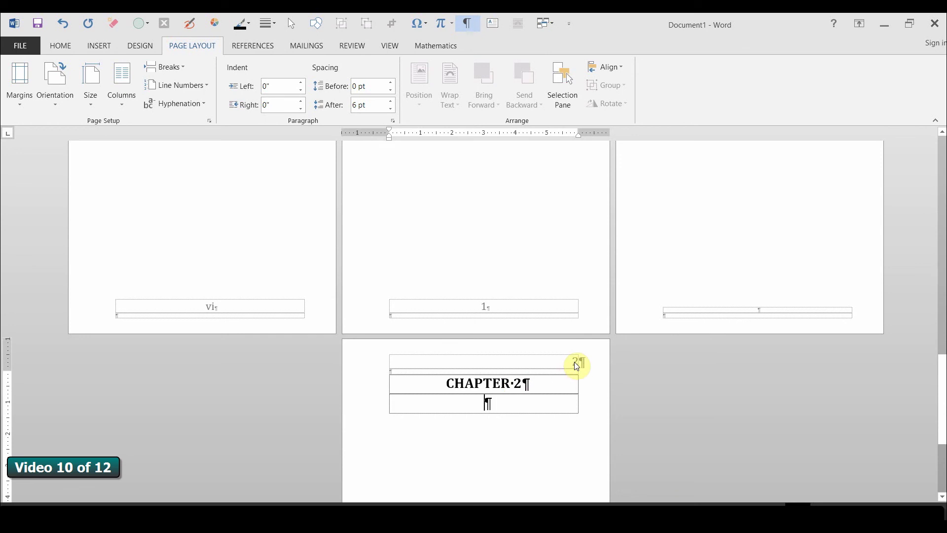
Step: Unlink the Section 5 header on the CHAPTER 2 page from the previous section and delete its page number
{"action": "scroll", "coordinate": [562, 377], "scroll_direction": "down", "scroll_amount": 5}
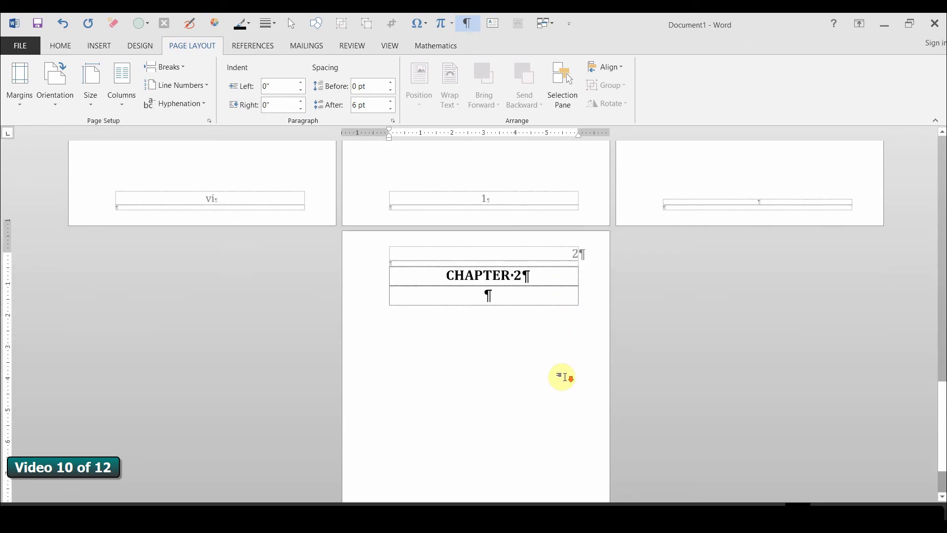
{"action": "scroll", "coordinate": [566, 377], "scroll_direction": "down", "scroll_amount": 1}
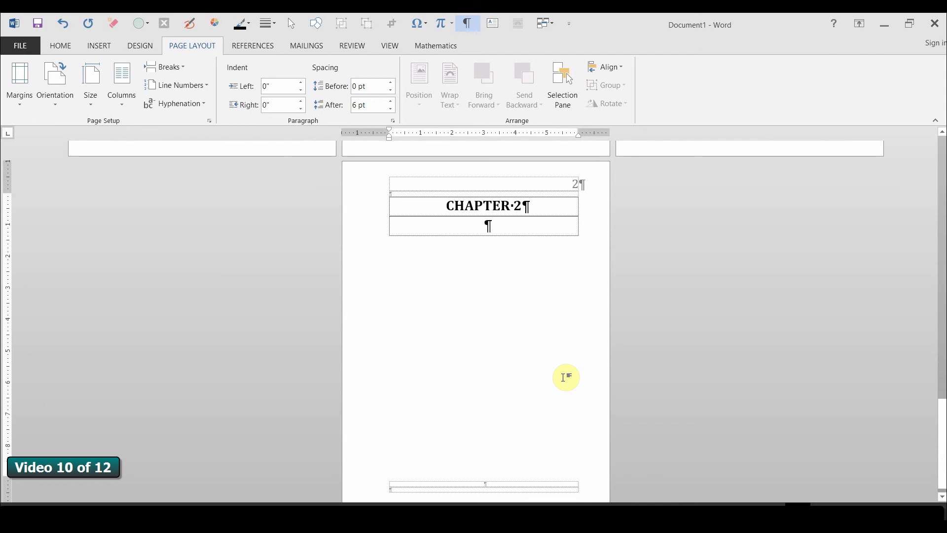
{"action": "double_click", "coordinate": [552, 191]}
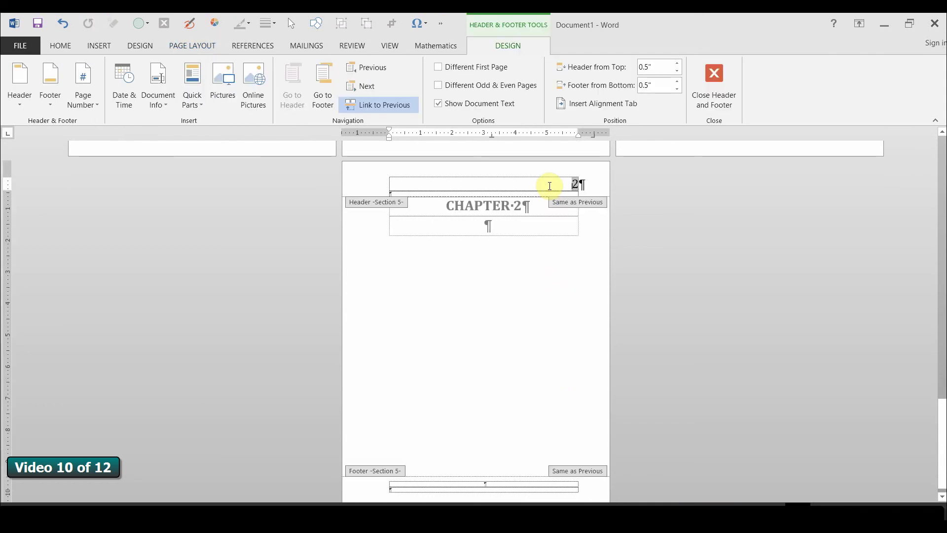
{"action": "left_click", "coordinate": [400, 111]}
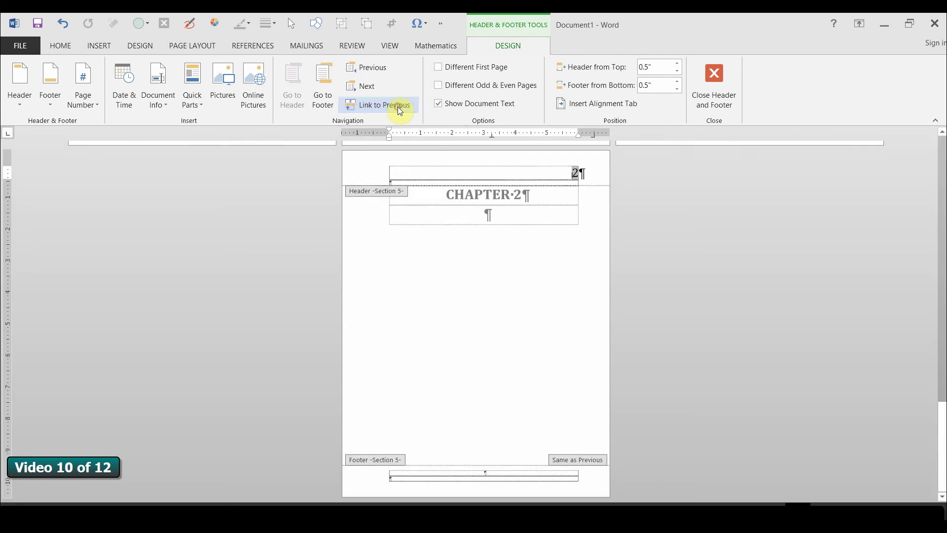
{"action": "double_click", "coordinate": [587, 180]}
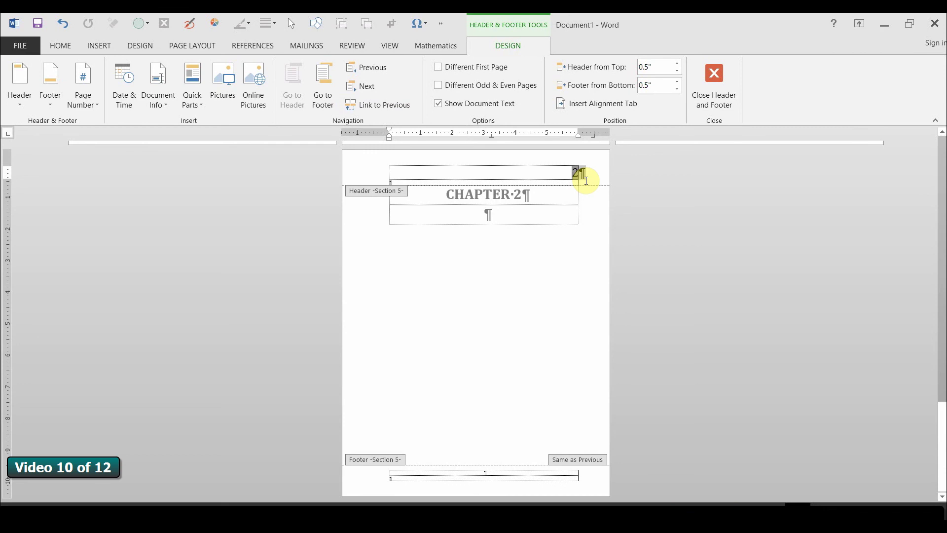
{"action": "key", "text": "Delete"}
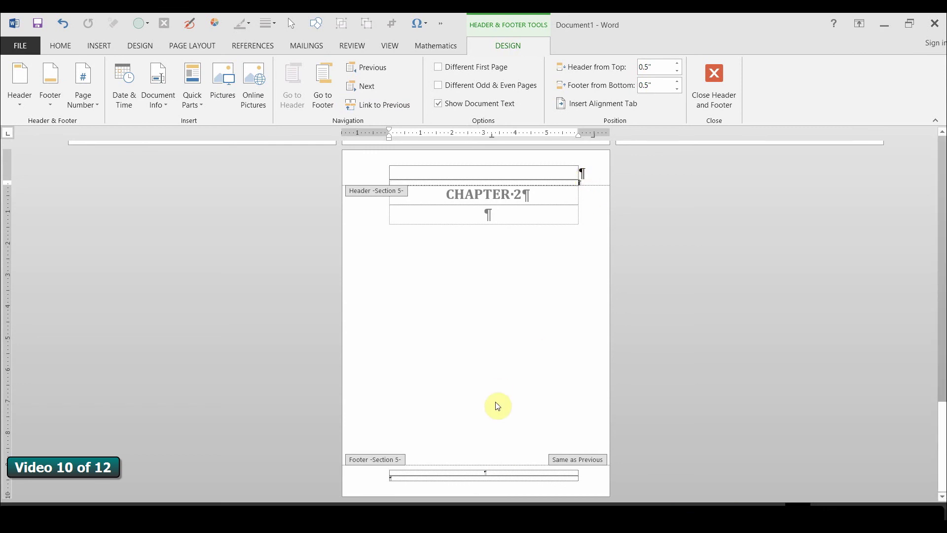
Step: Unlink the Section 5 footer from the previous section and insert a Plain Number 2 page number at the bottom of the page
{"action": "left_click", "coordinate": [492, 474]}
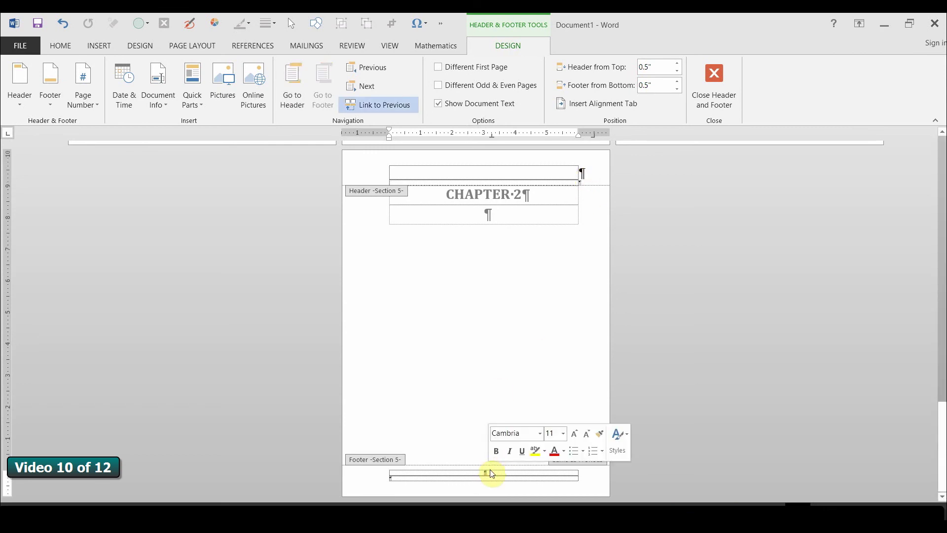
{"action": "left_click", "coordinate": [412, 109]}
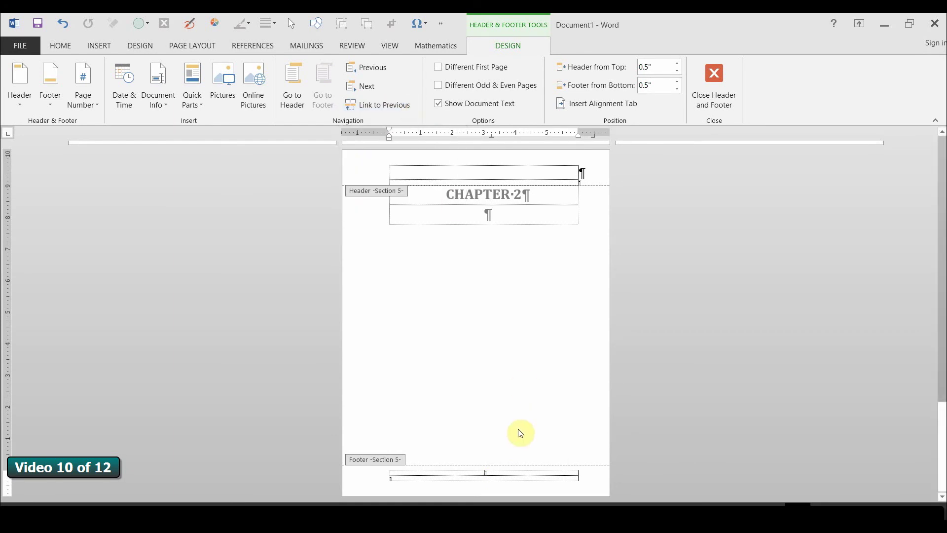
{"action": "left_click", "coordinate": [96, 106]}
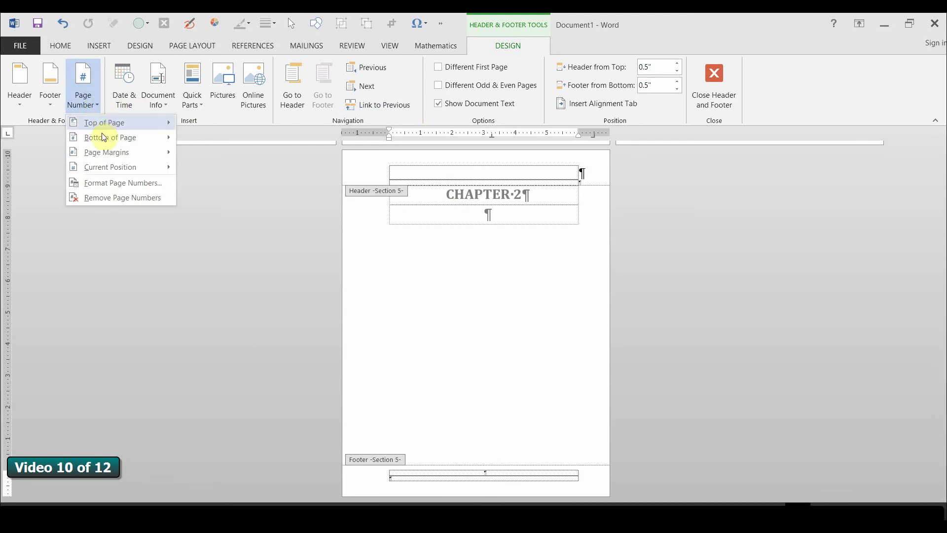
{"action": "mouse_move", "coordinate": [106, 137]}
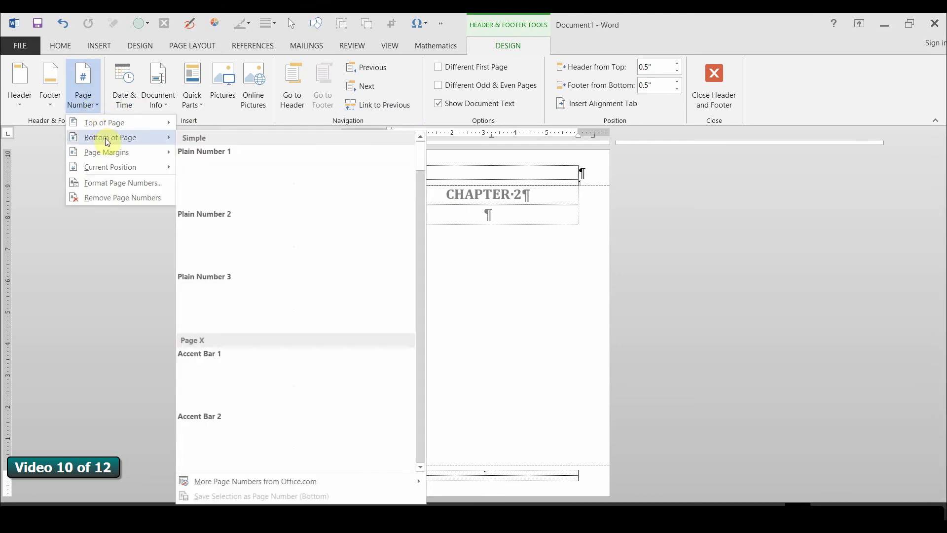
{"action": "left_click", "coordinate": [237, 228]}
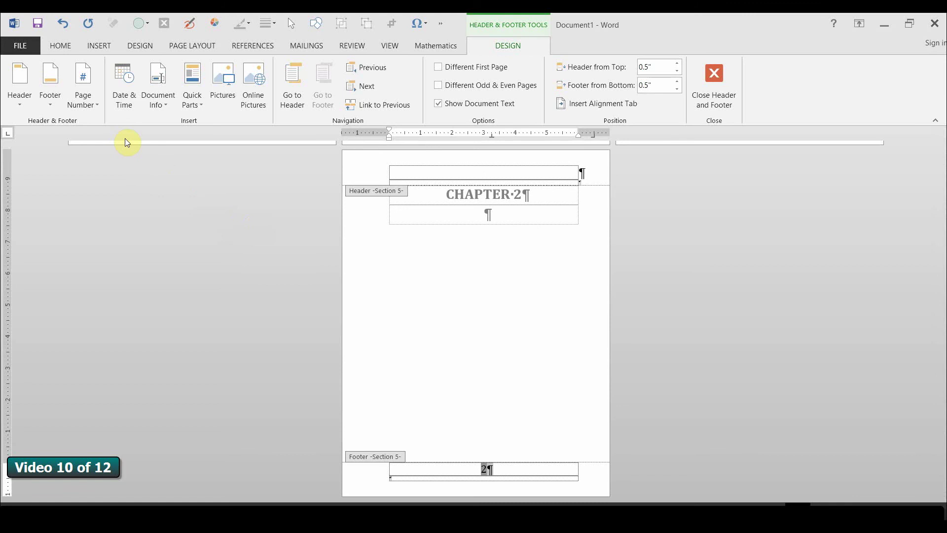
Step: Set the page numbering of Section 5, the CHAPTER 2 page, to start at 3
{"action": "left_click", "coordinate": [94, 105]}
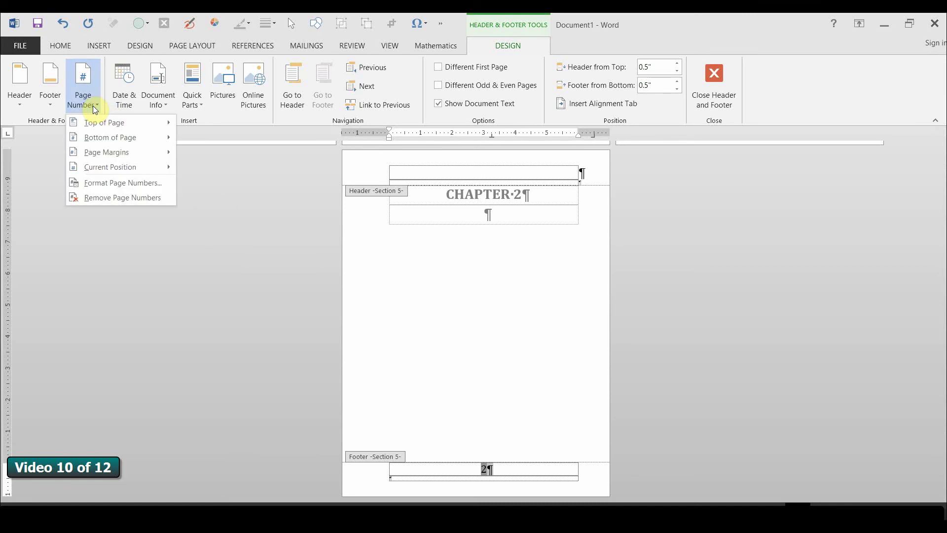
{"action": "left_click", "coordinate": [114, 183]}
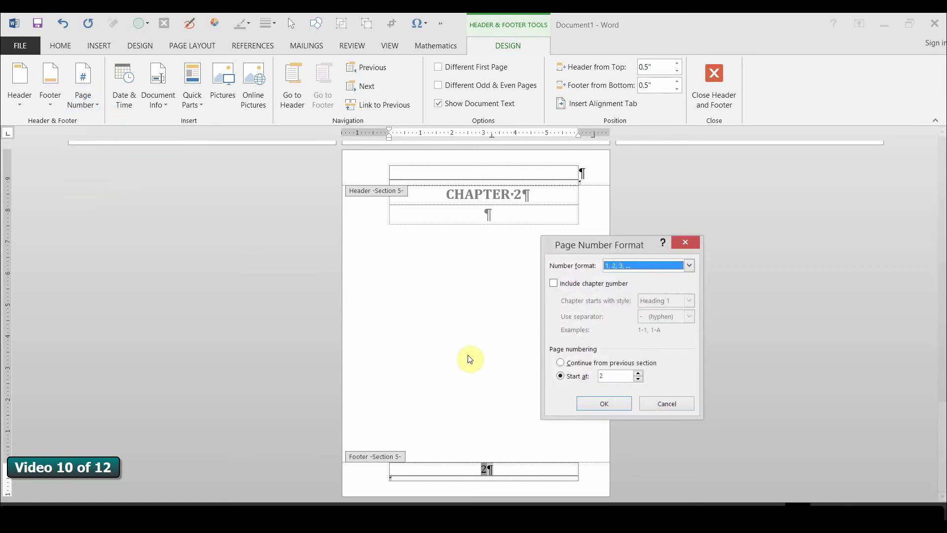
{"action": "left_click", "coordinate": [638, 373]}
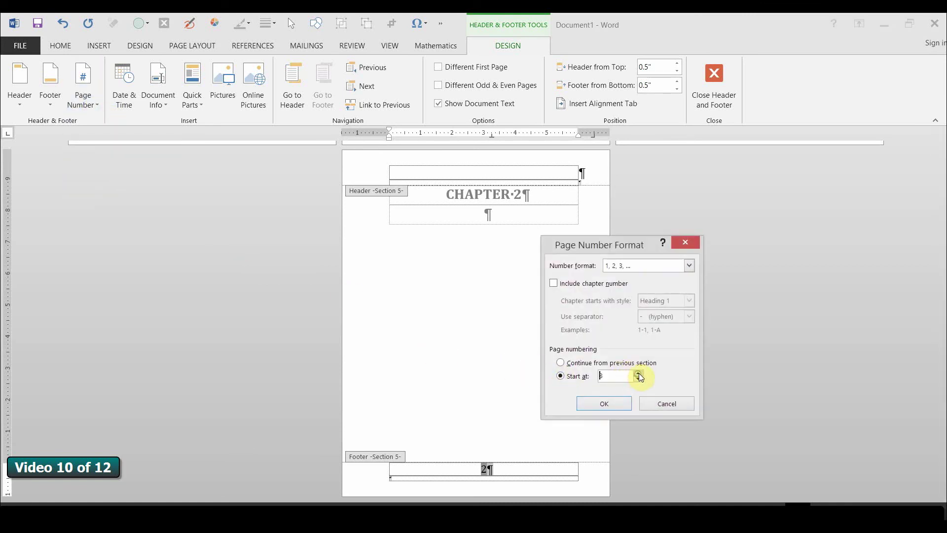
{"action": "left_click", "coordinate": [618, 404]}
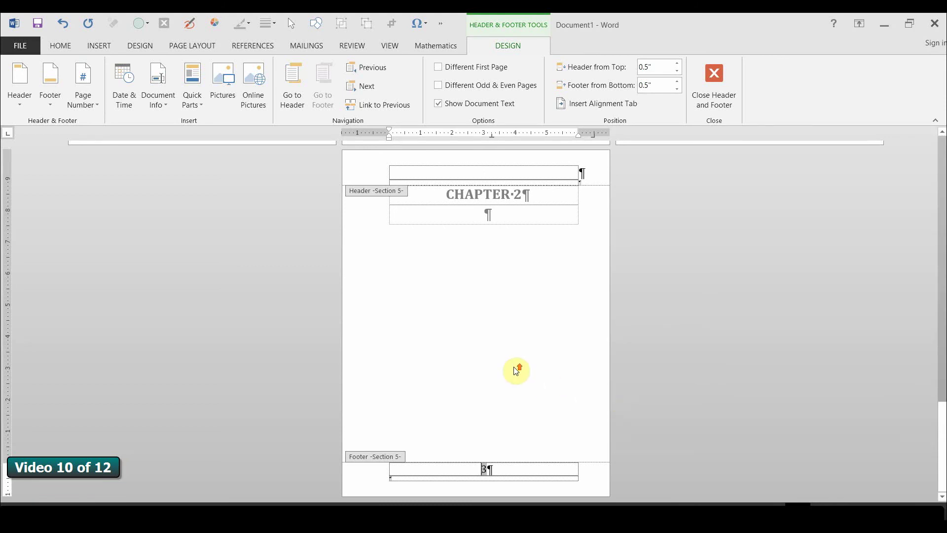
{"action": "scroll", "coordinate": [514, 366], "scroll_direction": "up", "scroll_amount": 5}
{"action": "scroll", "coordinate": [514, 369], "scroll_direction": "up", "scroll_amount": 3}
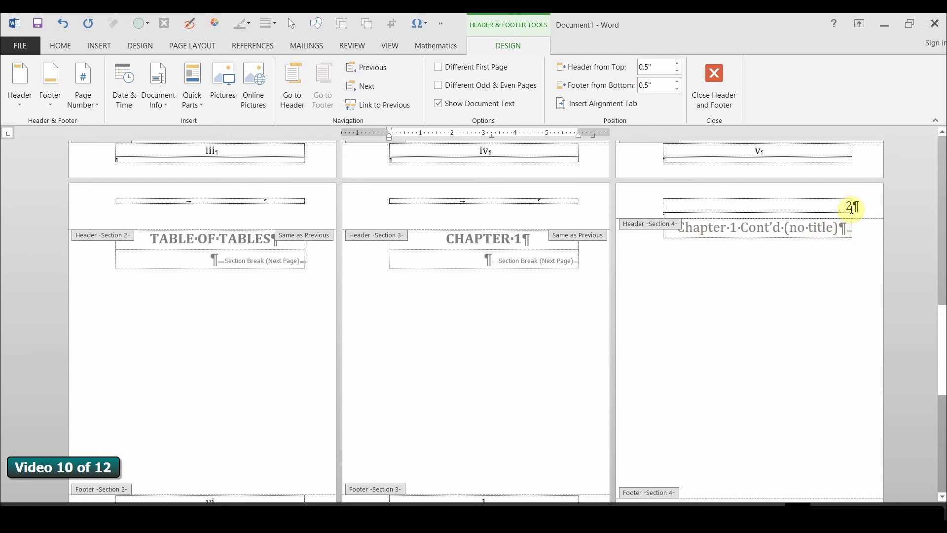
{"action": "scroll", "coordinate": [319, 412], "scroll_direction": "down", "scroll_amount": 8}
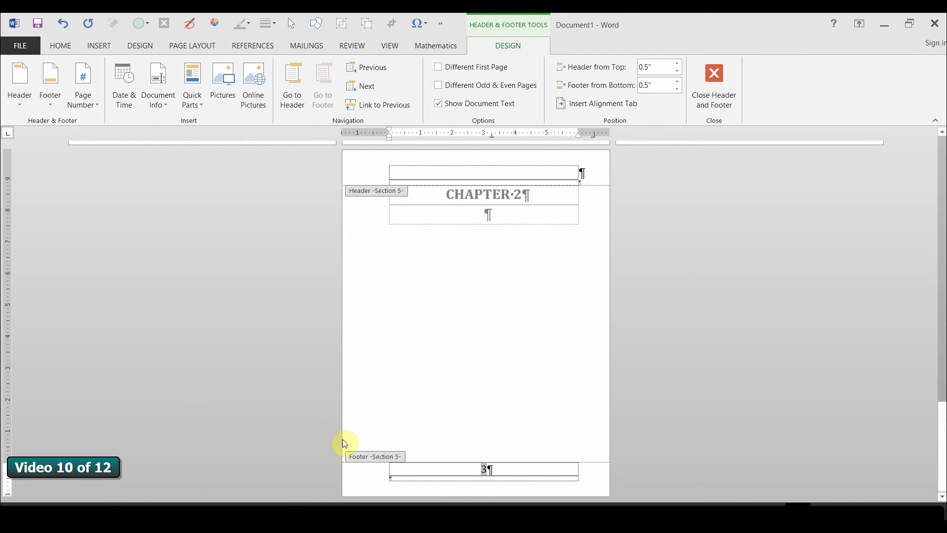
Step: Set the top margin of Section 5 to 1.5" through custom margins applied to this section only
{"action": "double_click", "coordinate": [484, 468]}
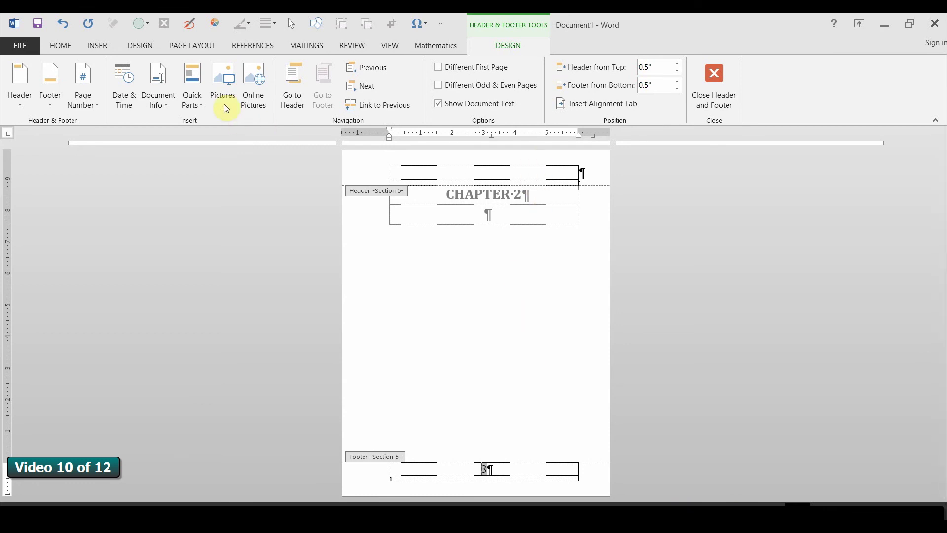
{"action": "left_click", "coordinate": [206, 49]}
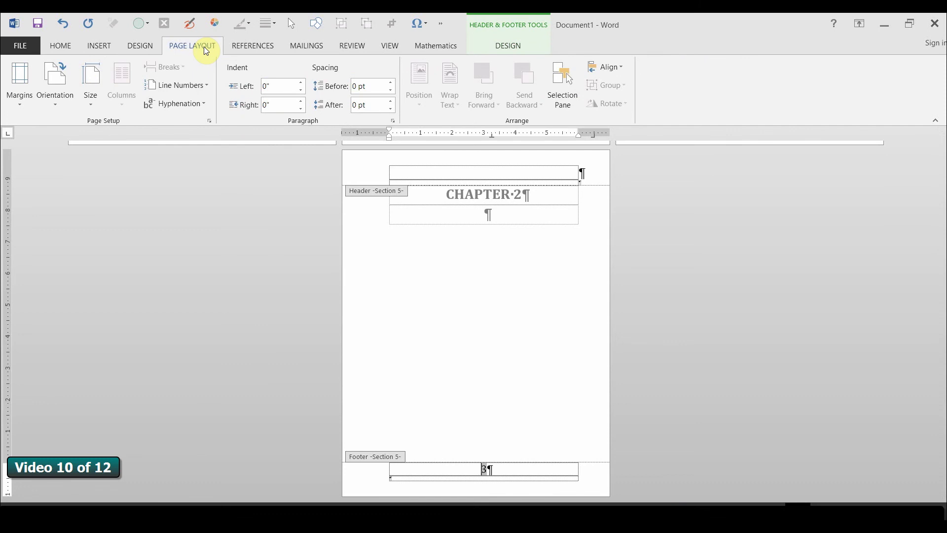
{"action": "left_click", "coordinate": [26, 105]}
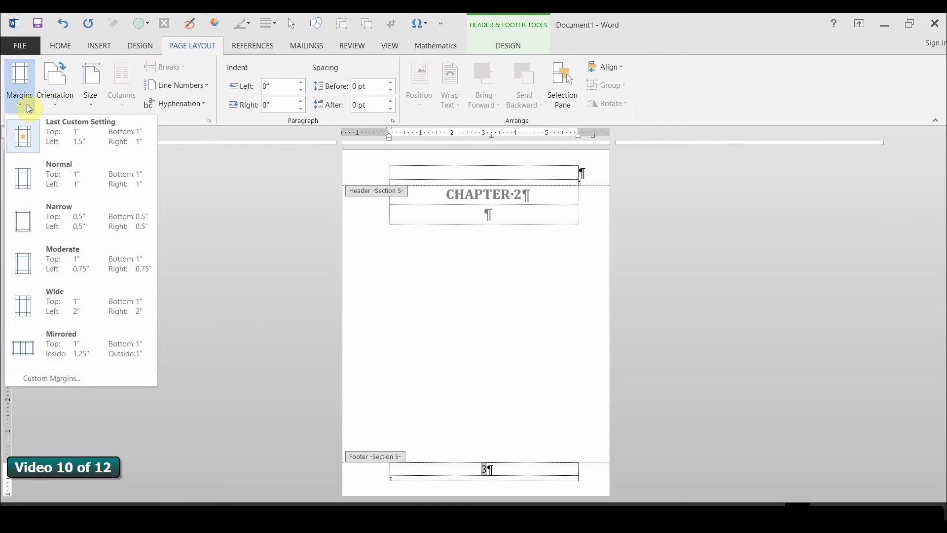
{"action": "left_click", "coordinate": [61, 378]}
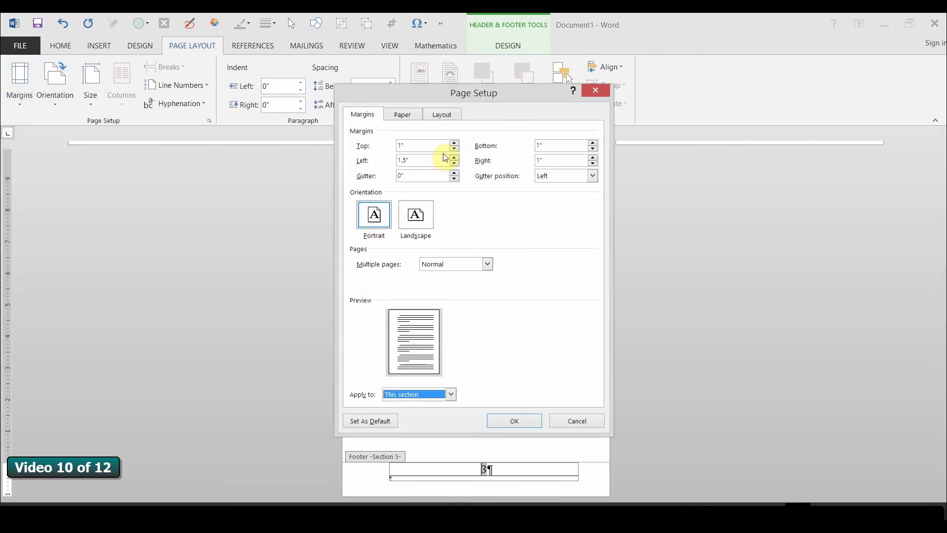
{"action": "left_click", "coordinate": [455, 143]}
{"action": "left_click", "coordinate": [455, 143]}
{"action": "left_click", "coordinate": [454, 143]}
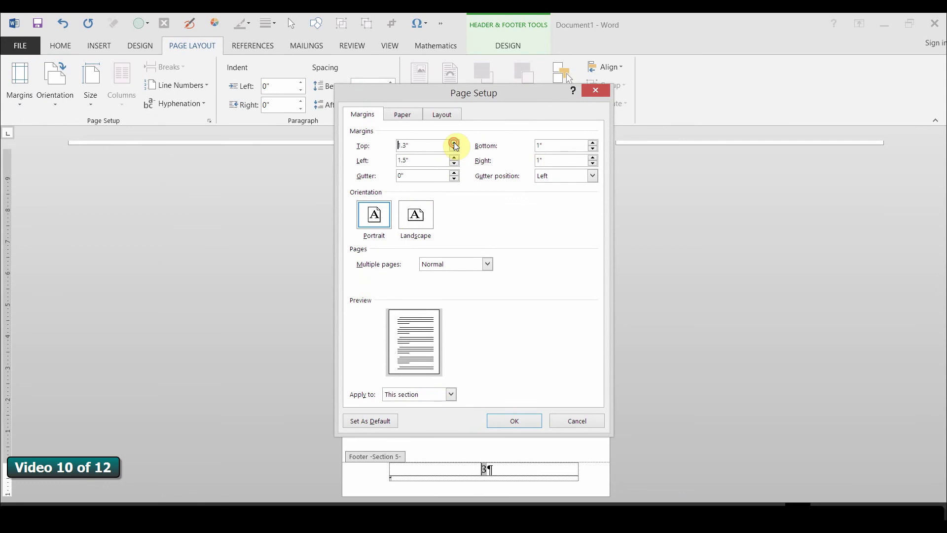
{"action": "left_click", "coordinate": [455, 143]}
{"action": "left_click", "coordinate": [455, 142]}
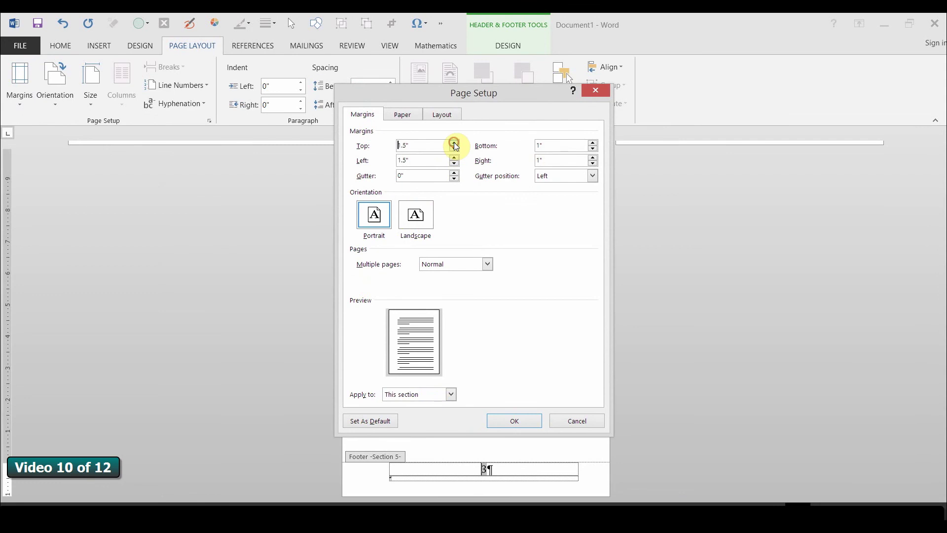
{"action": "left_click", "coordinate": [529, 419]}
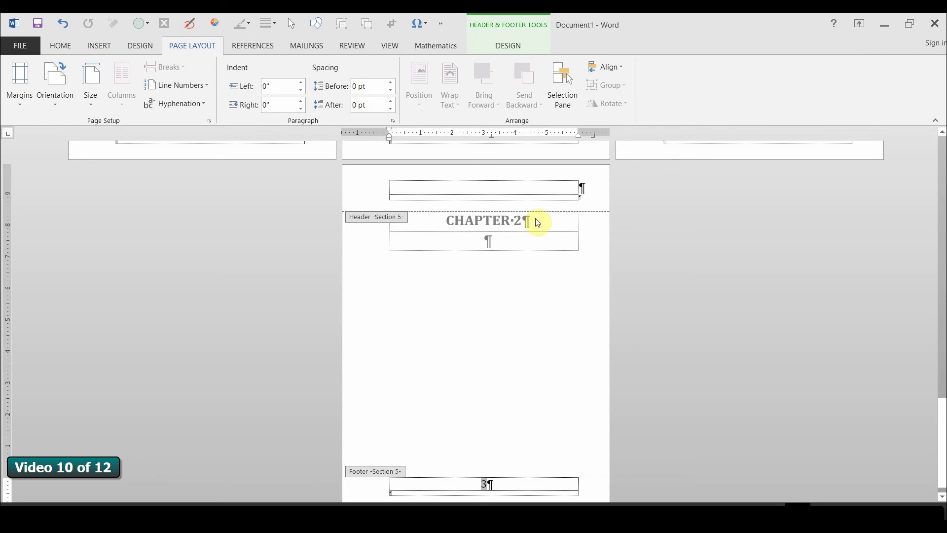
Step: Insert a Next Page section break below the CHAPTER 2 title and enter "Chapter 2 Cont’d (no title)" on the new page with an empty line below
{"action": "double_click", "coordinate": [487, 241]}
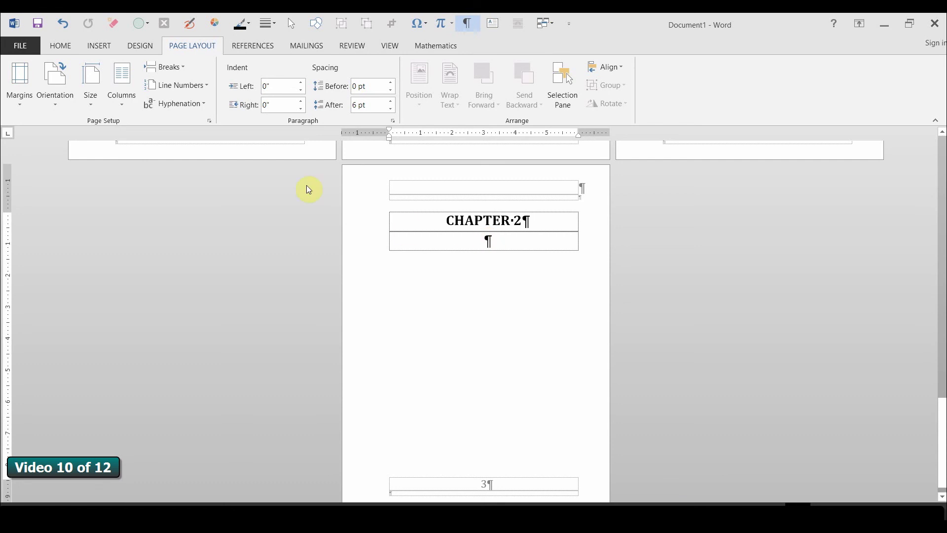
{"action": "left_click", "coordinate": [182, 65]}
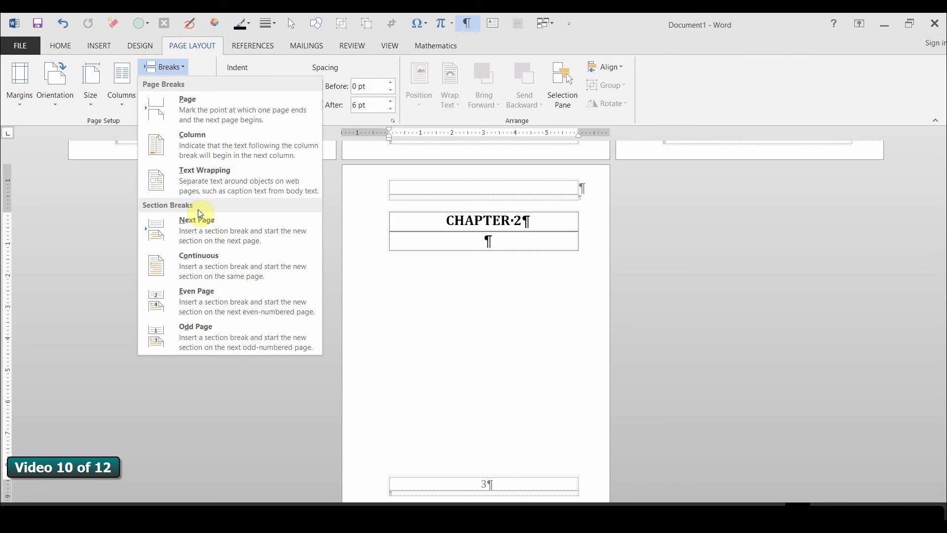
{"action": "left_click", "coordinate": [197, 227]}
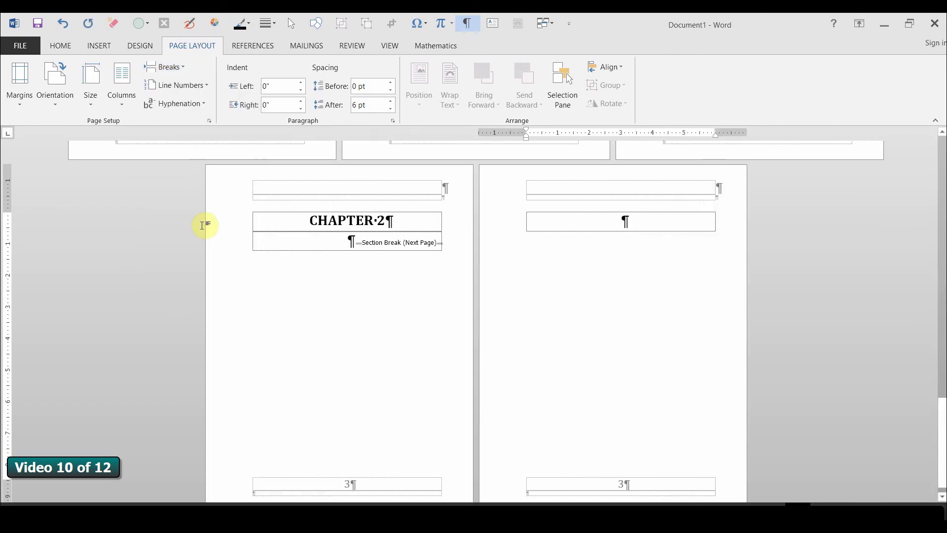
{"action": "type", "text": "Chapter 2 Cont’d (no title)"}
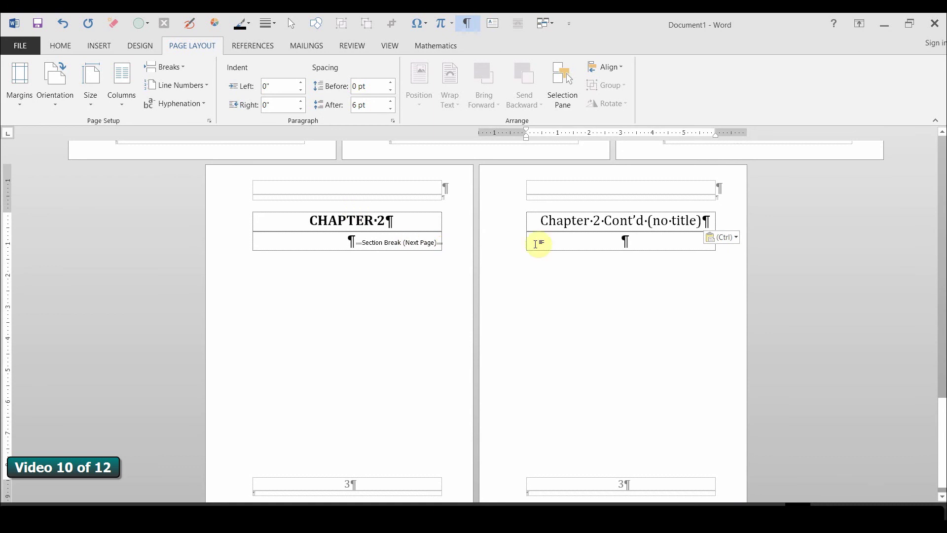
Step: Set the top margin of the "Chapter 2 Cont’d (no title)" page to 1" through custom margins applied to this section only
{"action": "left_click", "coordinate": [23, 102]}
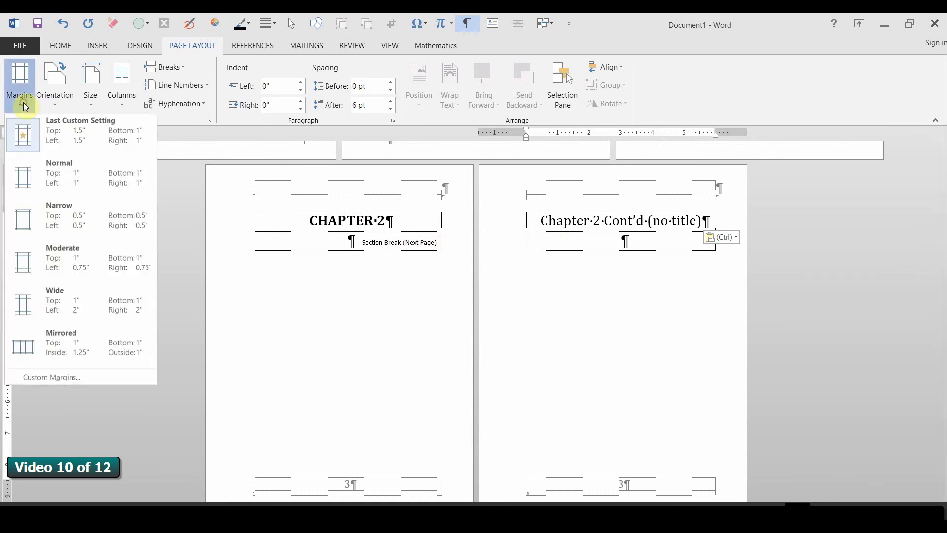
{"action": "left_click", "coordinate": [62, 377]}
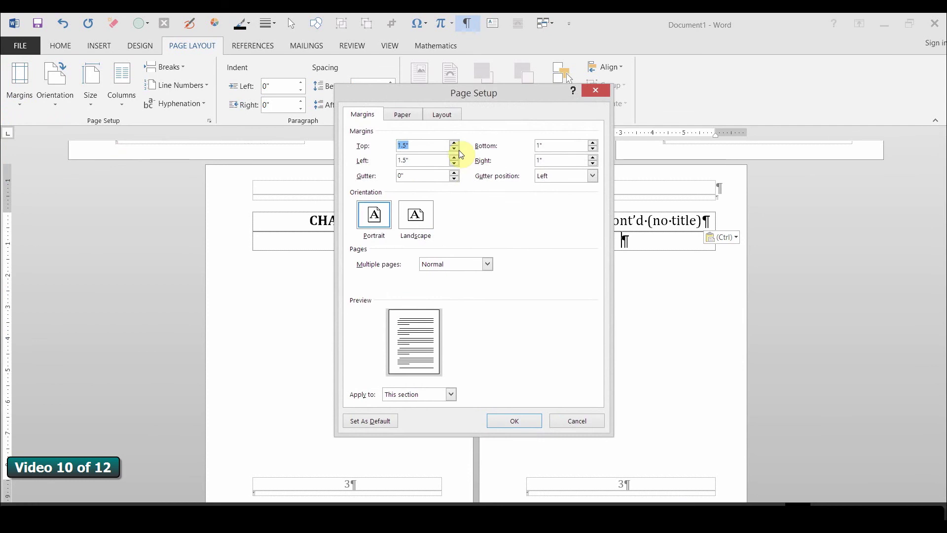
{"action": "left_click", "coordinate": [454, 148]}
{"action": "left_click", "coordinate": [454, 149]}
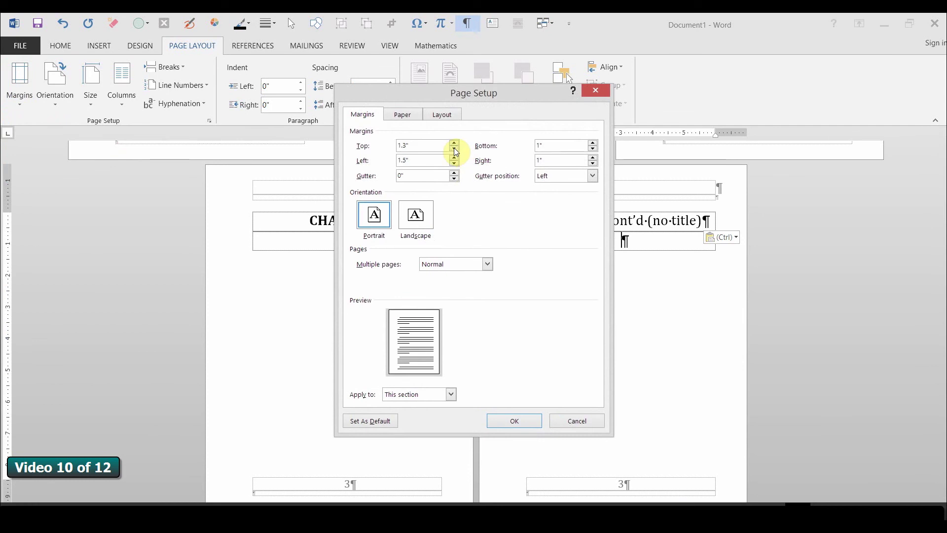
{"action": "left_click", "coordinate": [454, 149]}
{"action": "left_click", "coordinate": [455, 149]}
{"action": "left_click", "coordinate": [455, 148]}
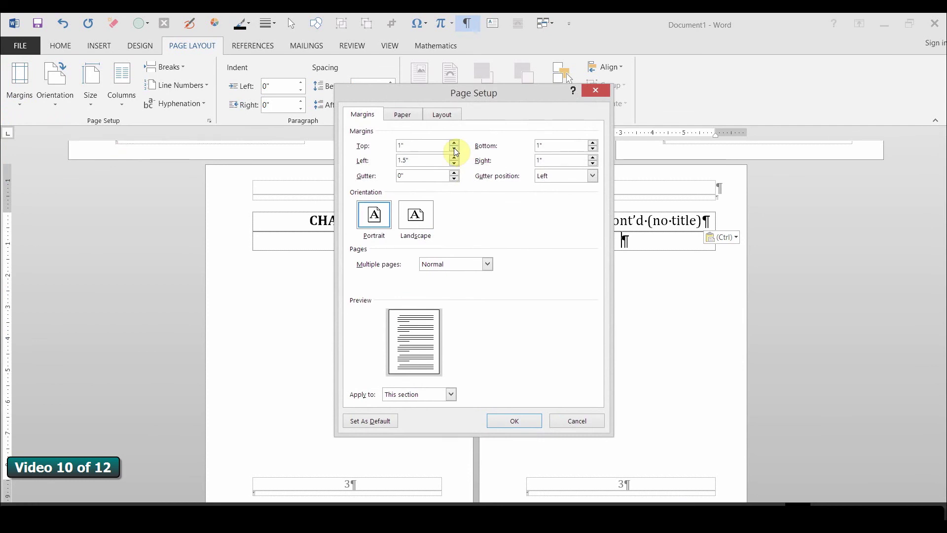
{"action": "left_click", "coordinate": [518, 421]}
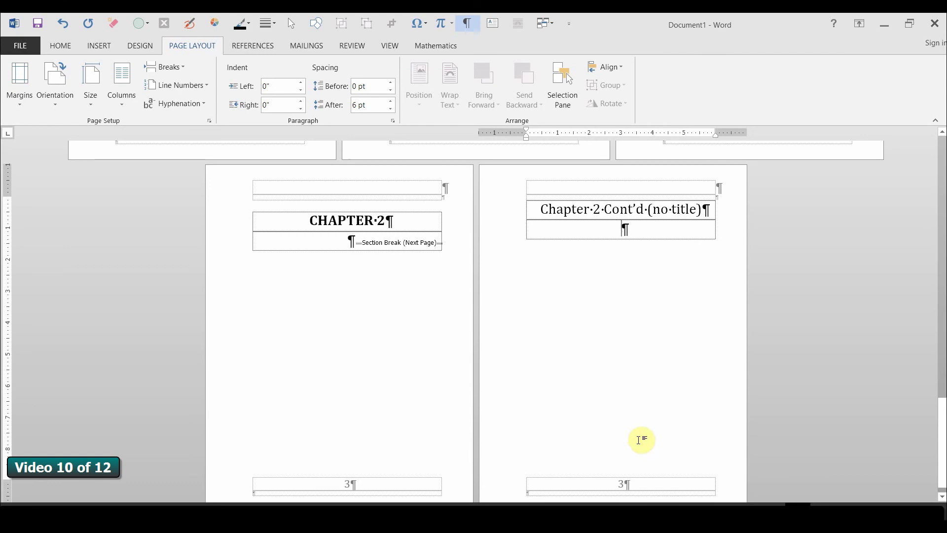
Step: Unlink the Section 6 footer from the previous section and delete its page number
{"action": "double_click", "coordinate": [621, 484]}
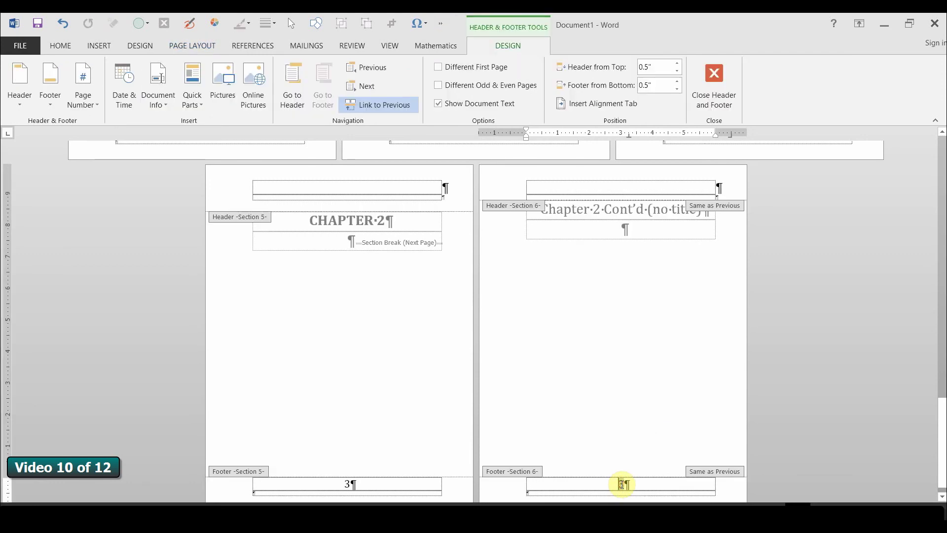
{"action": "left_click", "coordinate": [396, 106]}
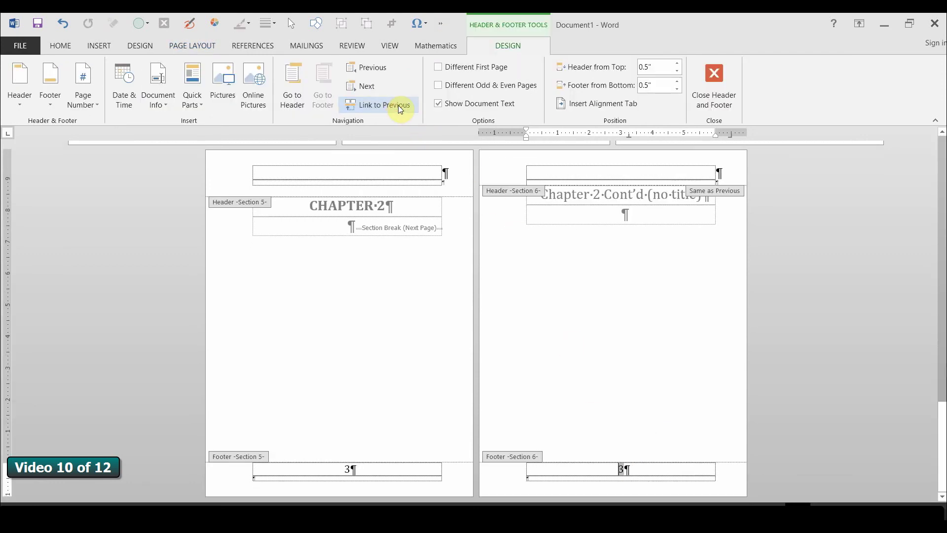
{"action": "key", "text": "Delete"}
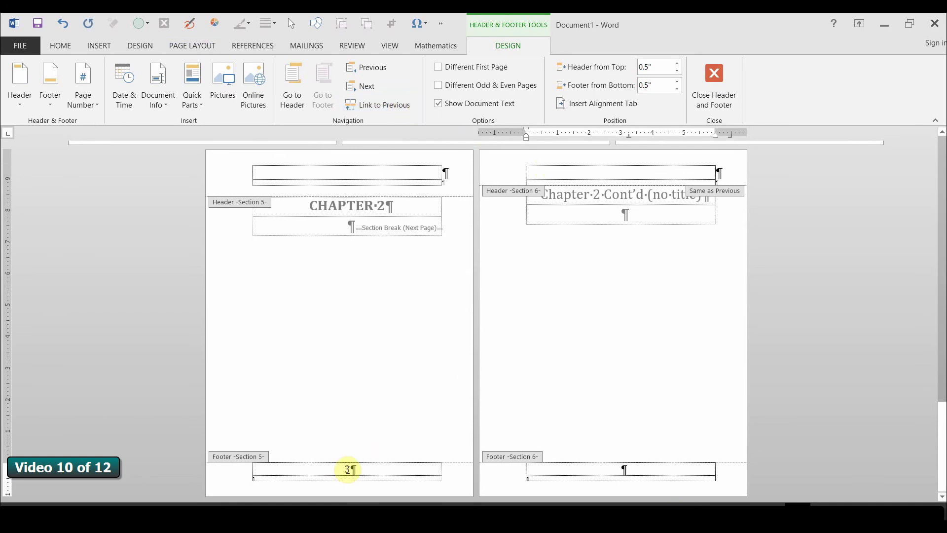
Step: Unlink the Section 6 header from the previous section and insert a Plain Number 3 page number at the top of the page
{"action": "left_click", "coordinate": [649, 172]}
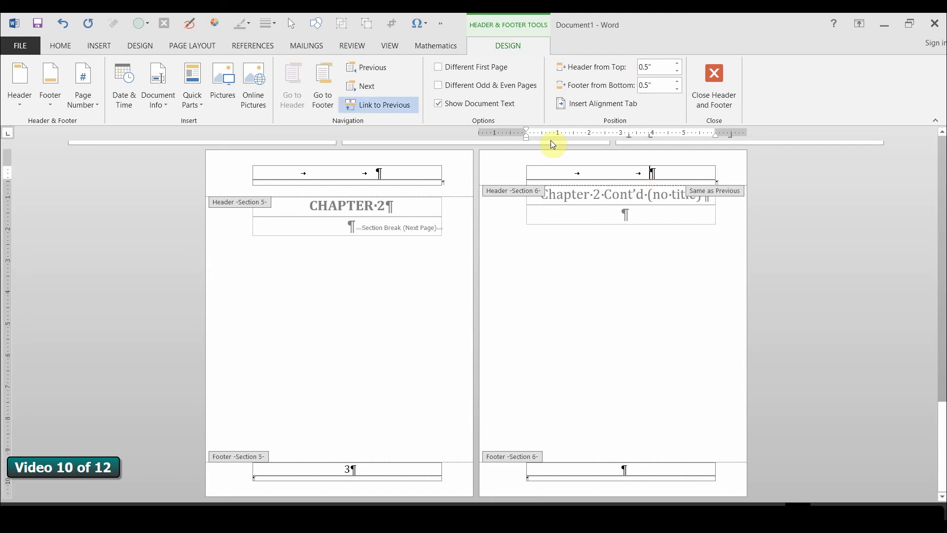
{"action": "left_click", "coordinate": [391, 106]}
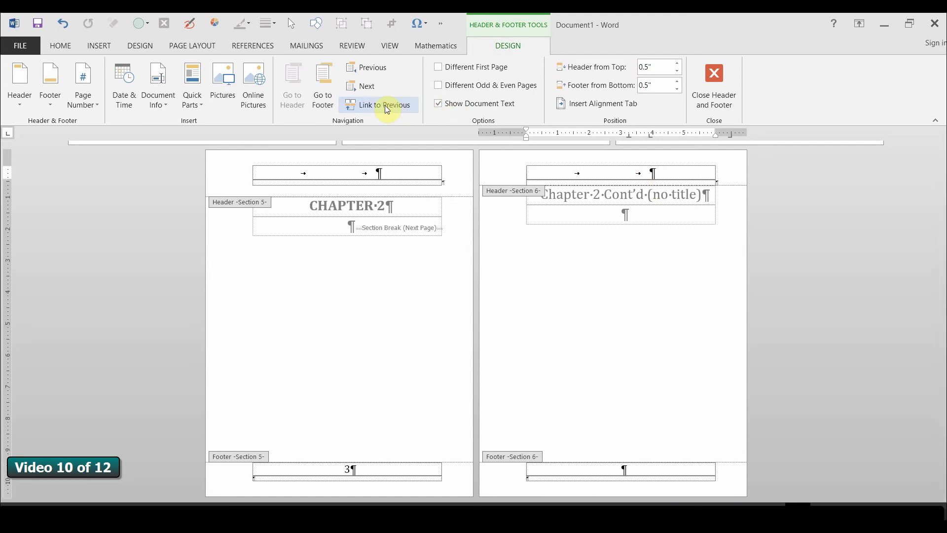
{"action": "left_click", "coordinate": [93, 106]}
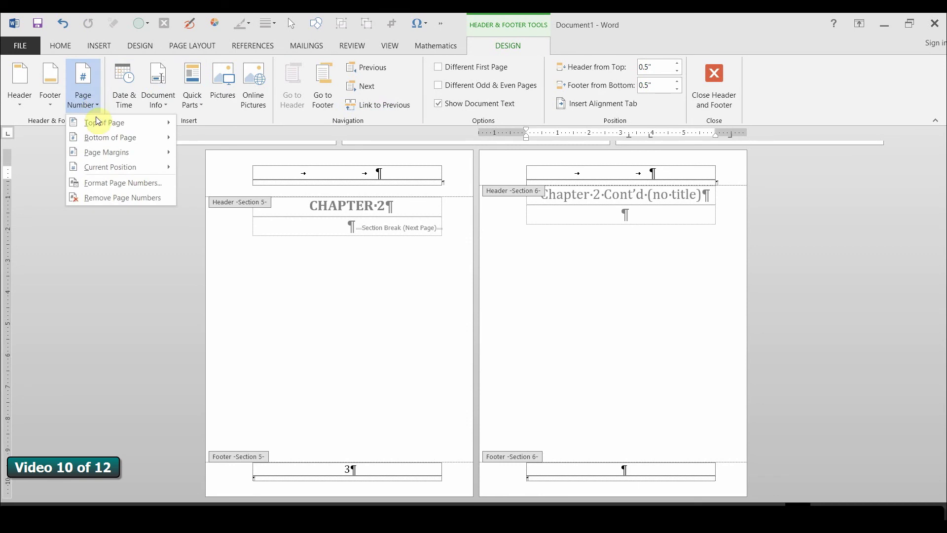
{"action": "mouse_move", "coordinate": [101, 126]}
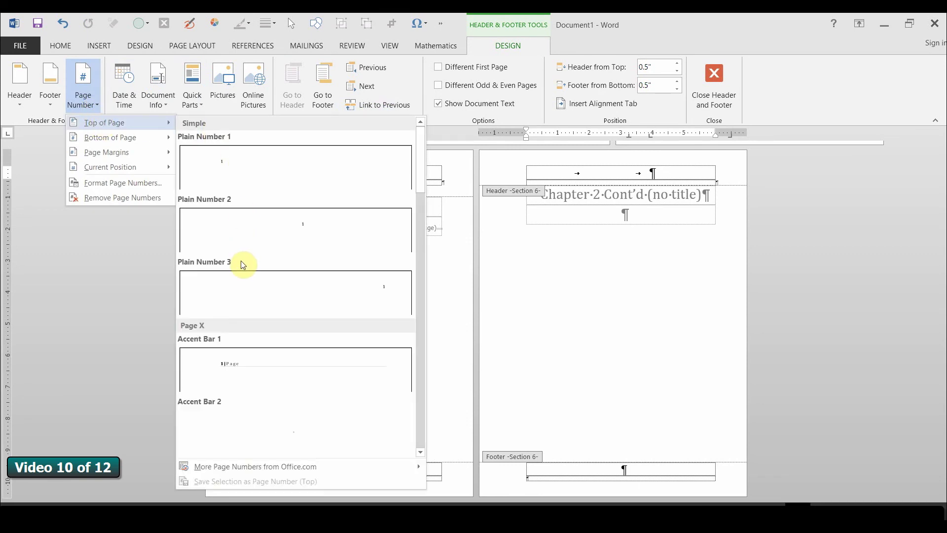
{"action": "left_click", "coordinate": [371, 292]}
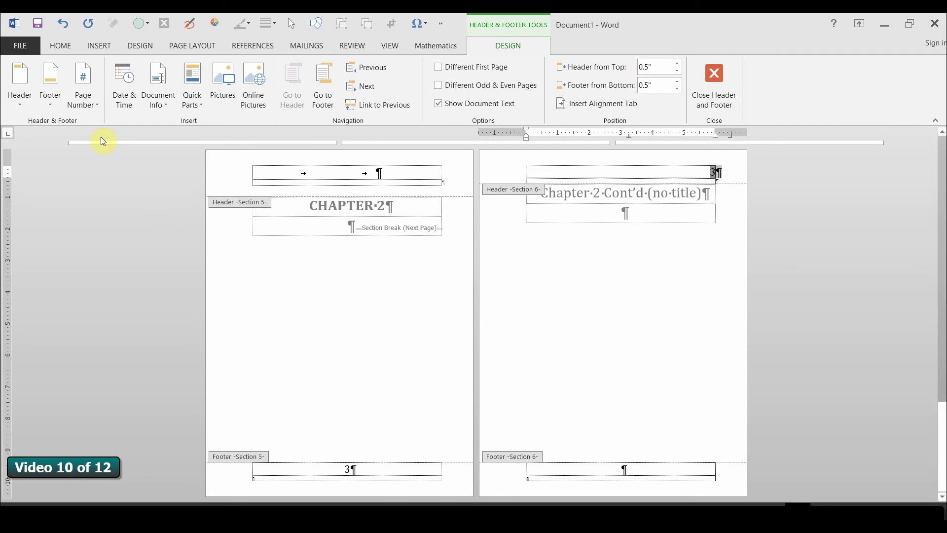
Step: Set the Section 6 page numbering to start at 4 and return to the empty line below "Chapter 2 Cont’d (no title)"
{"action": "left_click", "coordinate": [98, 104]}
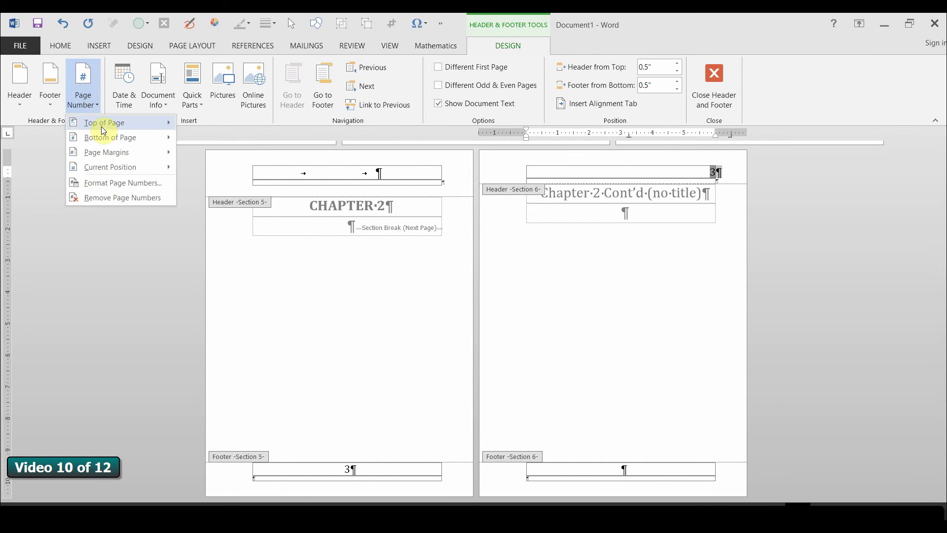
{"action": "left_click", "coordinate": [111, 182]}
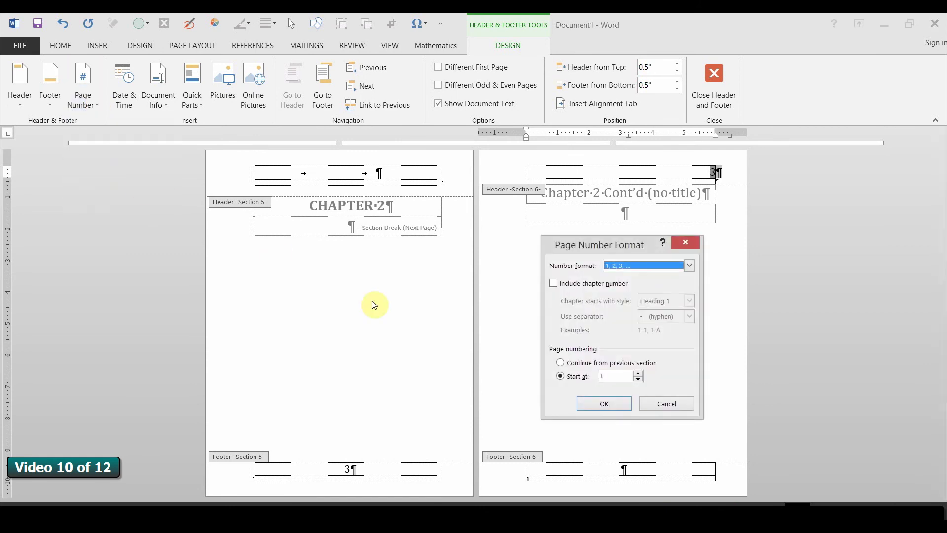
{"action": "left_click", "coordinate": [639, 375]}
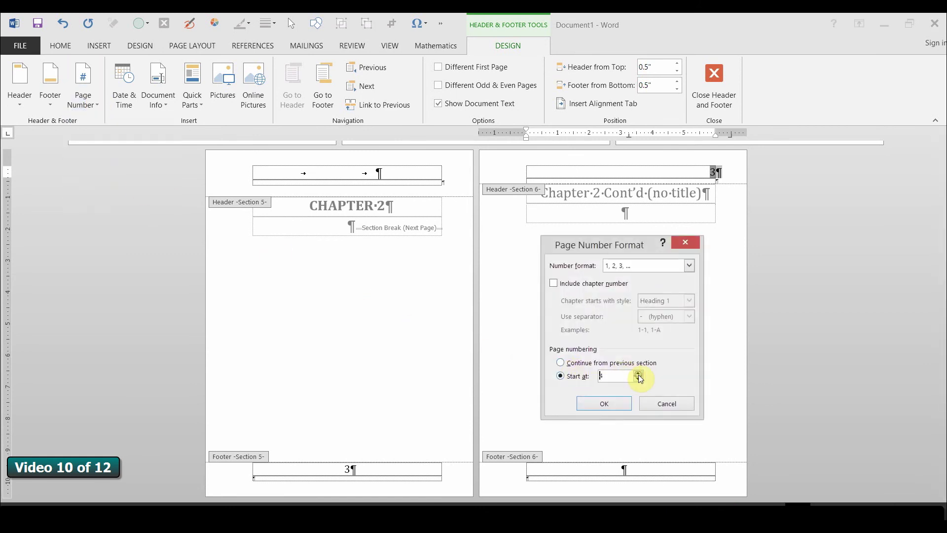
{"action": "left_click", "coordinate": [616, 407]}
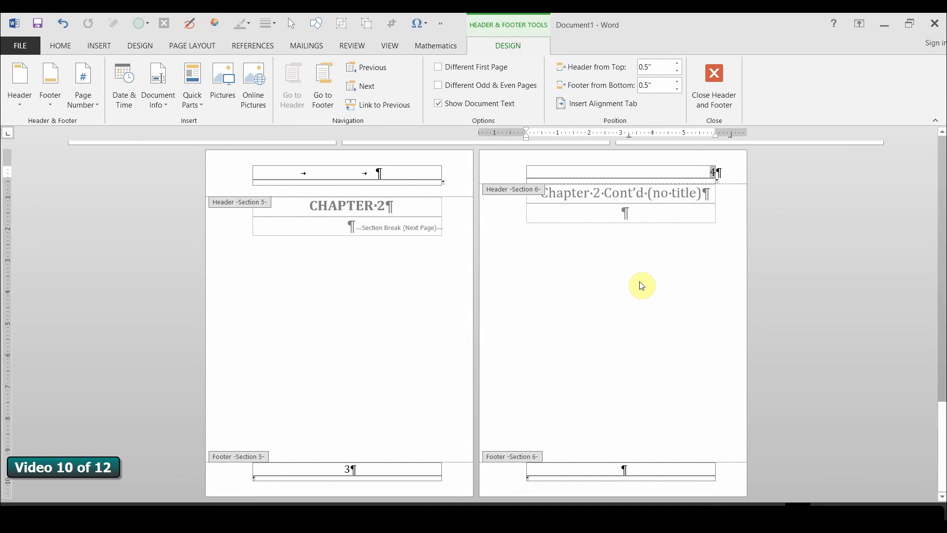
{"action": "double_click", "coordinate": [624, 221]}
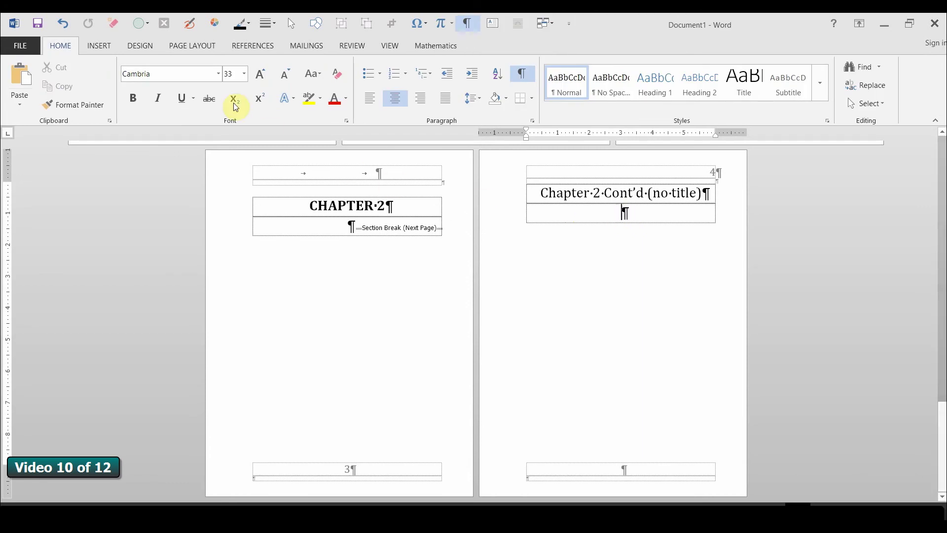
Step: Insert a next-page section break below "Chapter 2 Cont’d (no title)", keeping an empty line before it, and title the new page "APPENDIX ‘A’"
{"action": "left_click", "coordinate": [204, 47]}
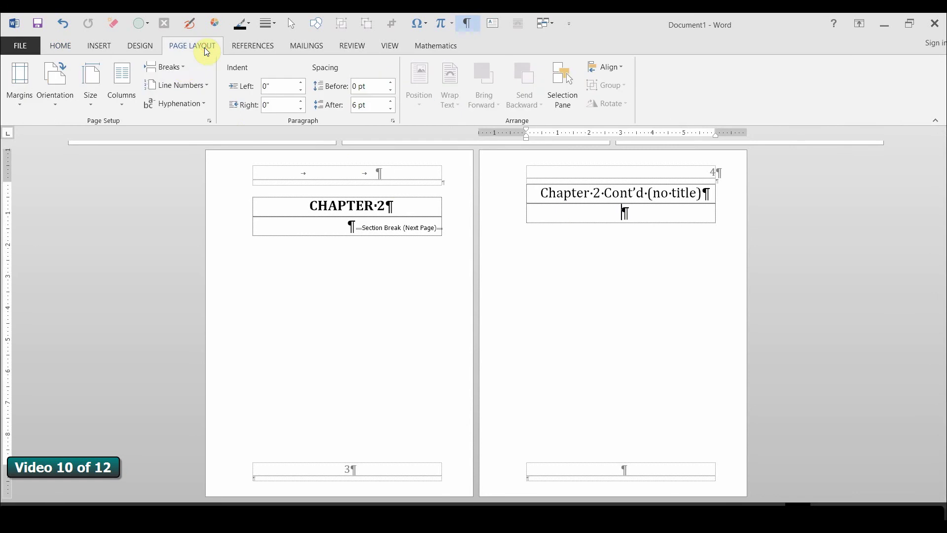
{"action": "left_click", "coordinate": [182, 67]}
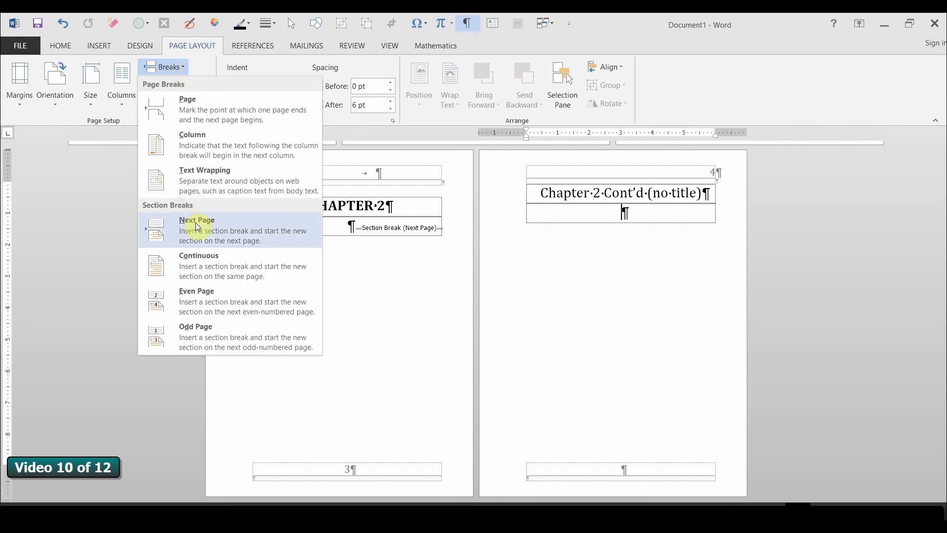
{"action": "left_click", "coordinate": [197, 227]}
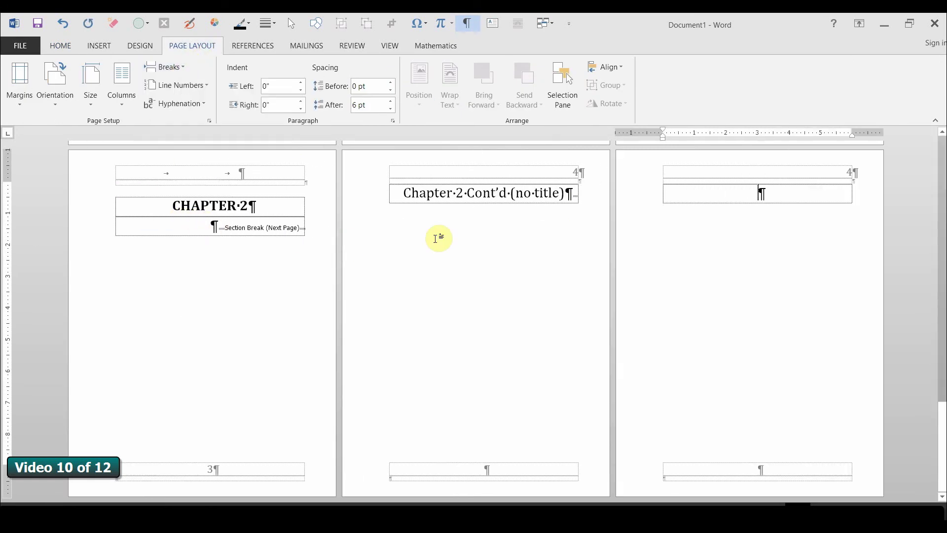
{"action": "left_click", "coordinate": [572, 195]}
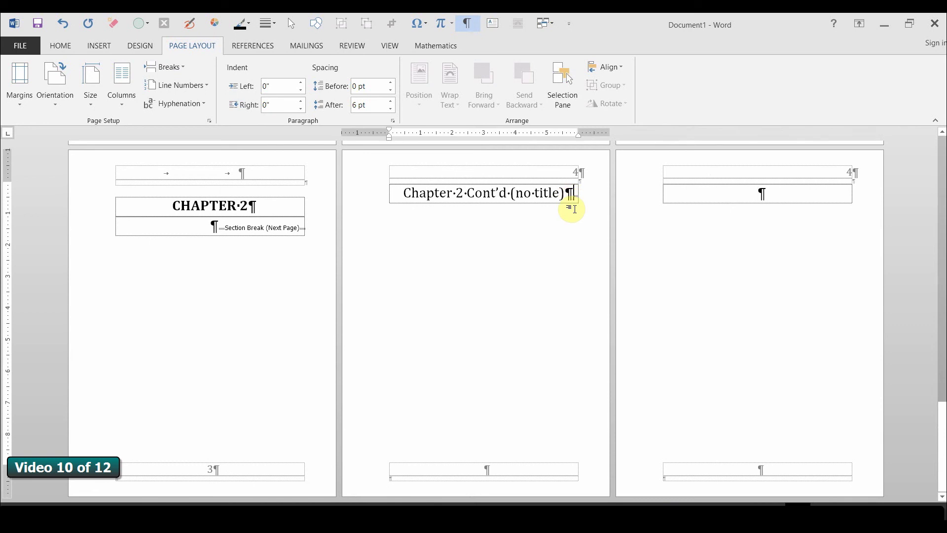
{"action": "key", "text": "F4"}
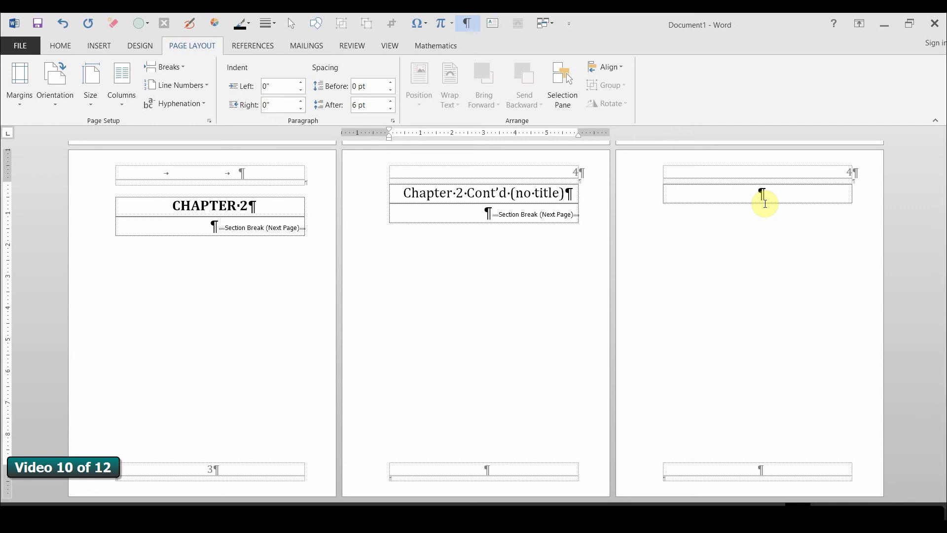
{"action": "left_click", "coordinate": [759, 199]}
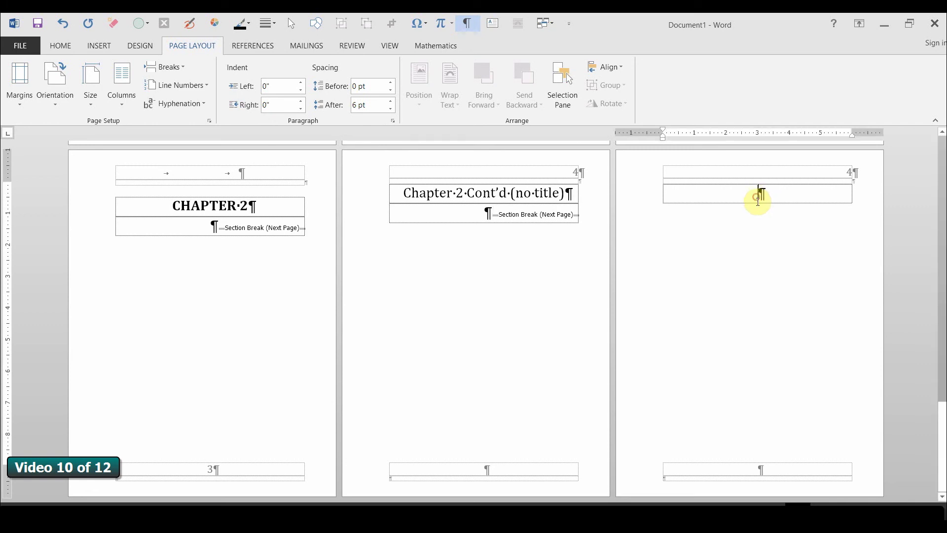
{"action": "type", "text": "APPENDIX ‘A’"}
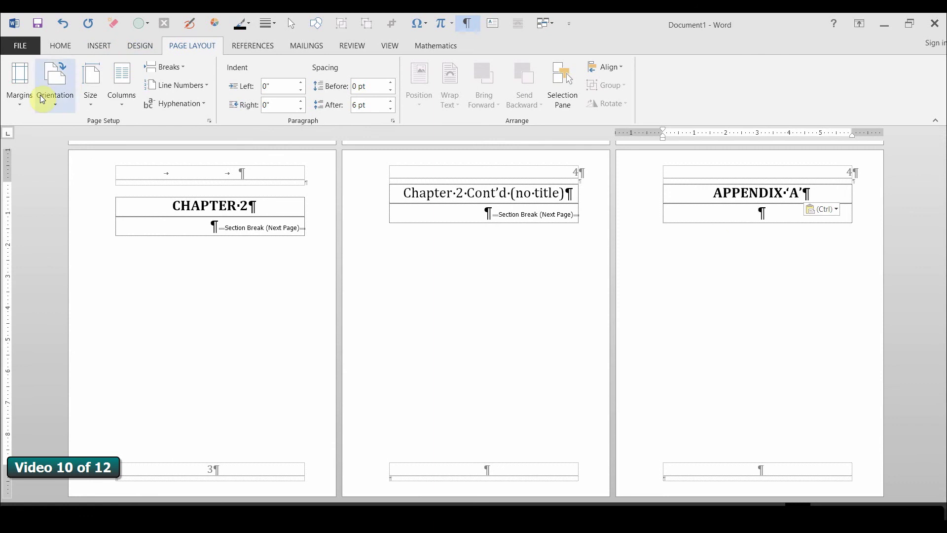
Step: Set the top margin of the "APPENDIX ‘A’" page to 1.5" through custom margins applied to this section only
{"action": "left_click", "coordinate": [12, 112]}
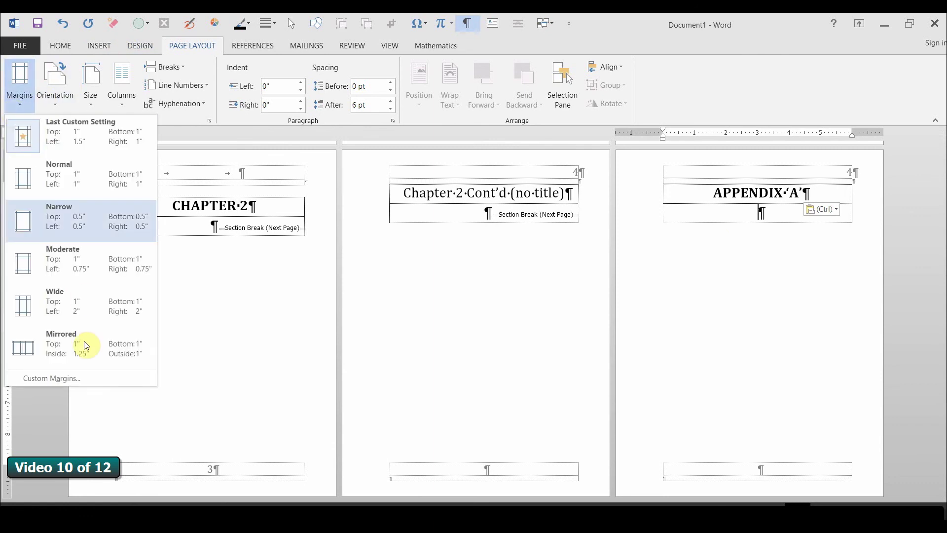
{"action": "left_click", "coordinate": [86, 379]}
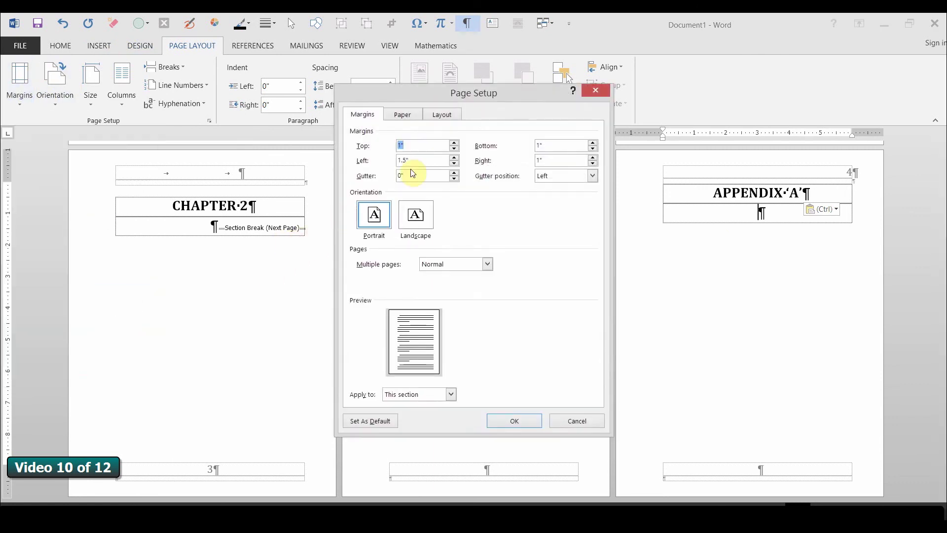
{"action": "left_click", "coordinate": [454, 143]}
{"action": "left_click", "coordinate": [453, 143]}
{"action": "left_click", "coordinate": [454, 143]}
{"action": "left_click", "coordinate": [454, 143]}
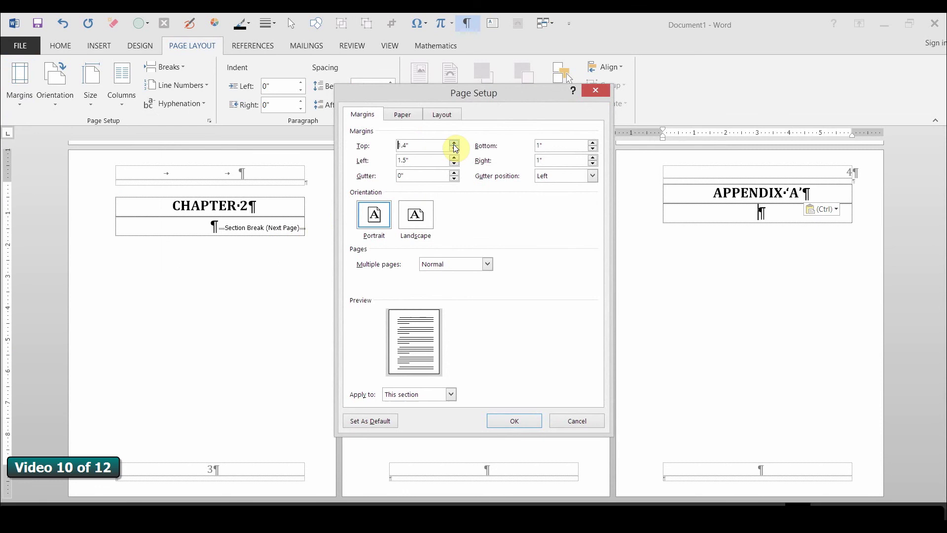
{"action": "left_click", "coordinate": [454, 143]}
{"action": "left_click", "coordinate": [511, 421]}
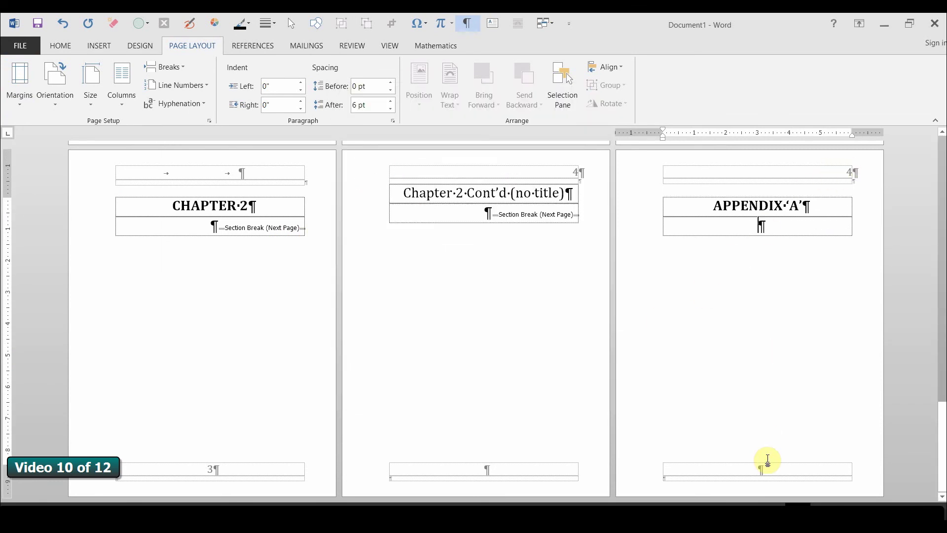
Step: Unlink the Section 7 header from the previous section and delete its page number
{"action": "double_click", "coordinate": [840, 175]}
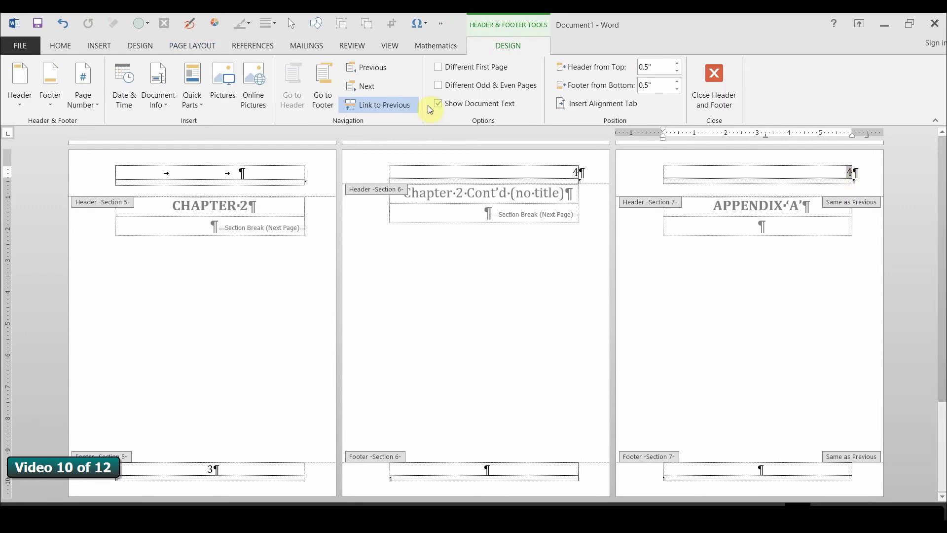
{"action": "left_click", "coordinate": [385, 105]}
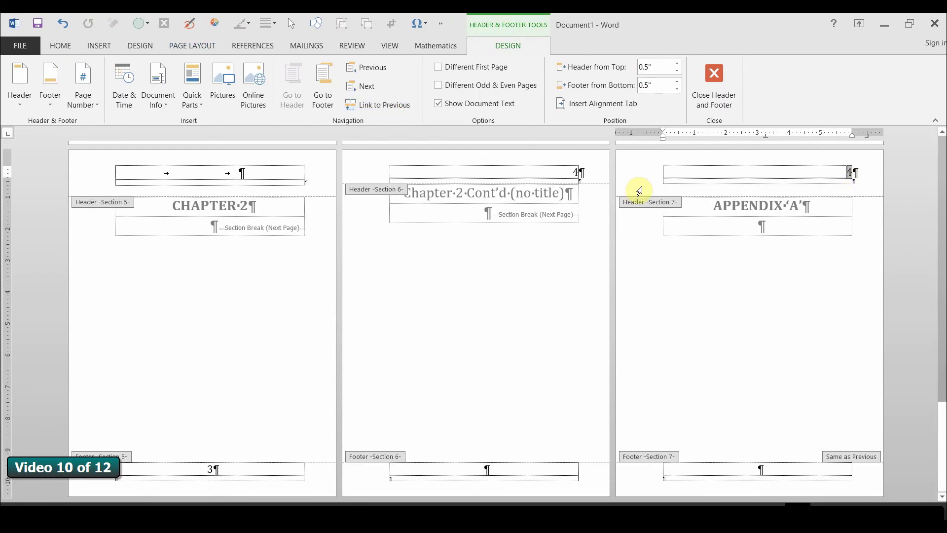
{"action": "key", "text": "Delete"}
{"action": "key", "text": "Delete"}
Step: Unlink the Section 7 footer from the previous section and insert a Plain Number 2 page number at the bottom of the page
{"action": "left_click", "coordinate": [765, 467]}
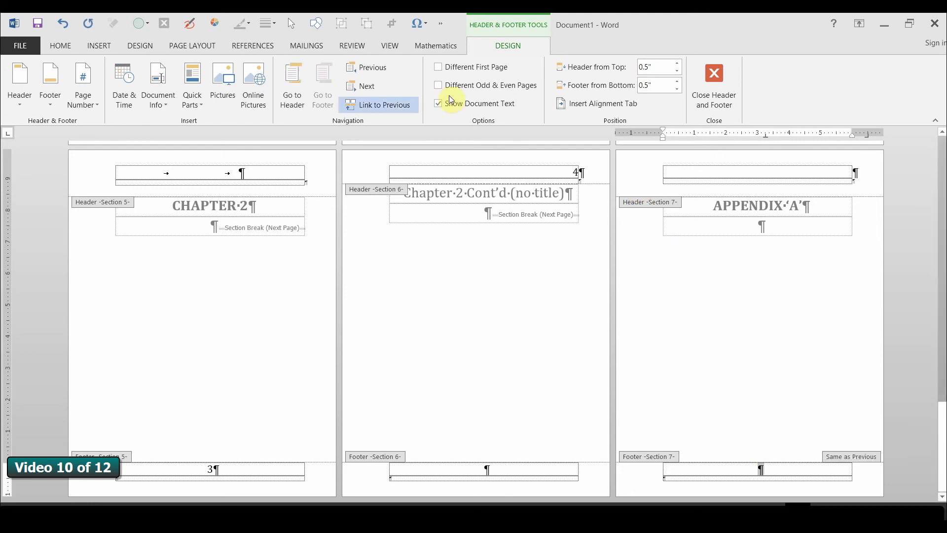
{"action": "left_click", "coordinate": [383, 104]}
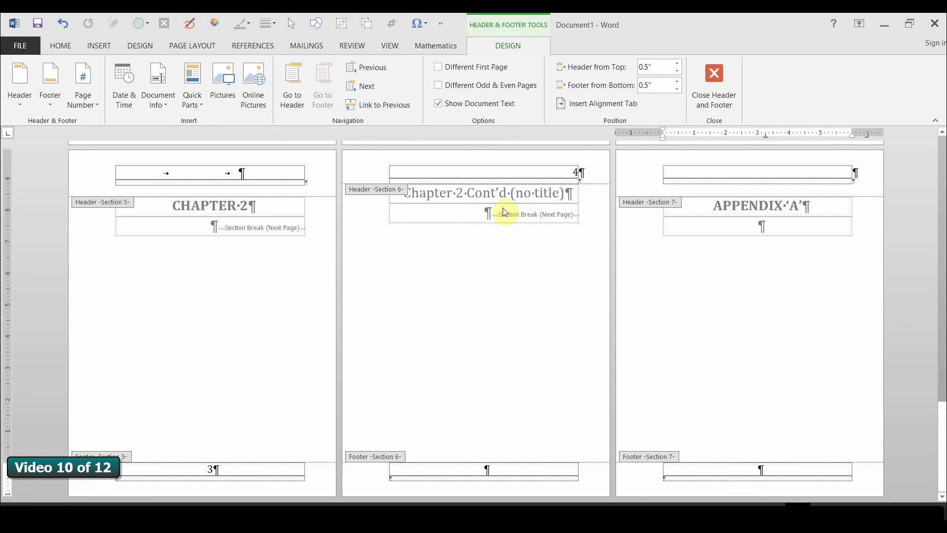
{"action": "left_click", "coordinate": [89, 106]}
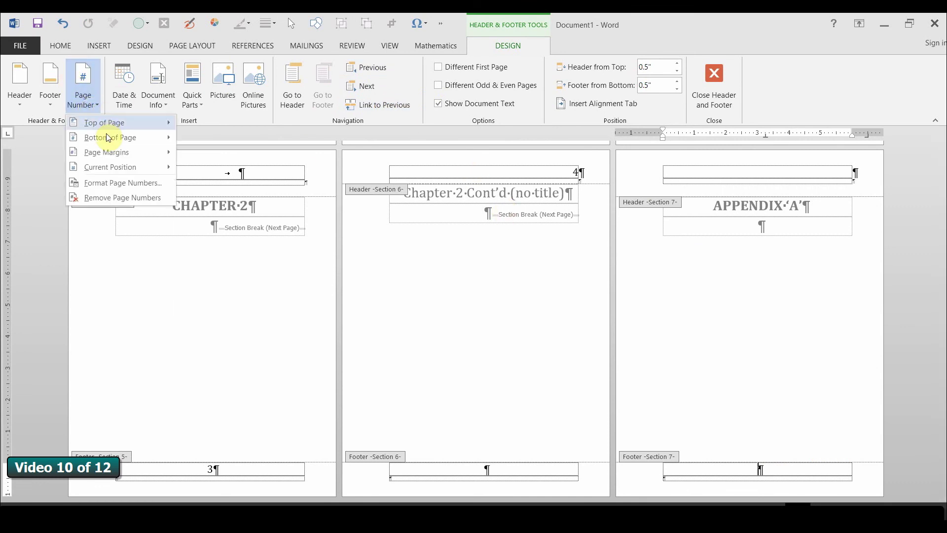
{"action": "mouse_move", "coordinate": [114, 138]}
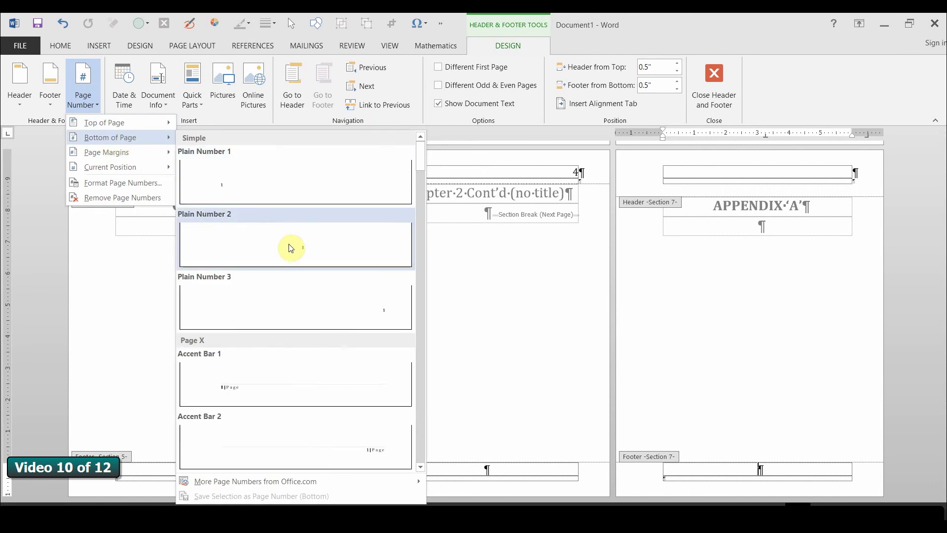
{"action": "left_click", "coordinate": [291, 247]}
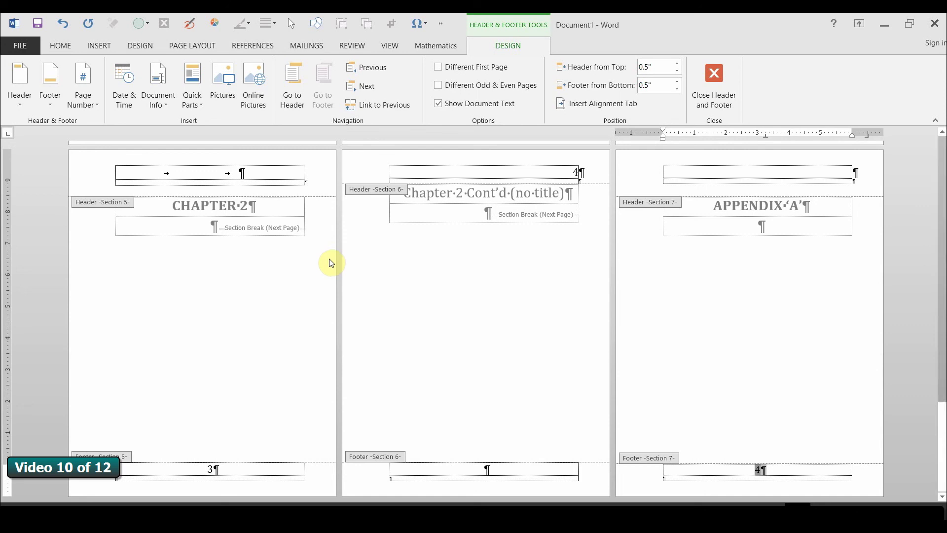
Step: Set the Section 7 page numbering to start at 5
{"action": "left_click", "coordinate": [96, 105]}
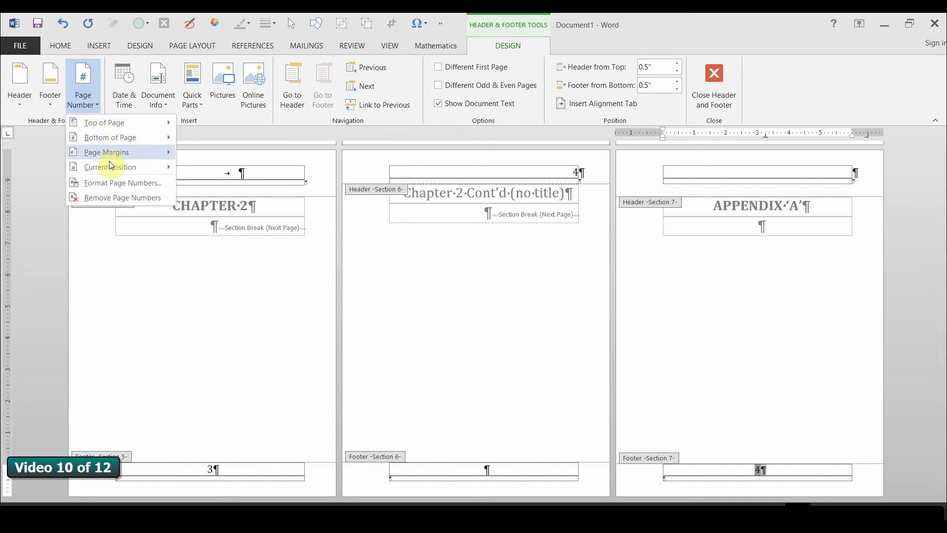
{"action": "left_click", "coordinate": [110, 183]}
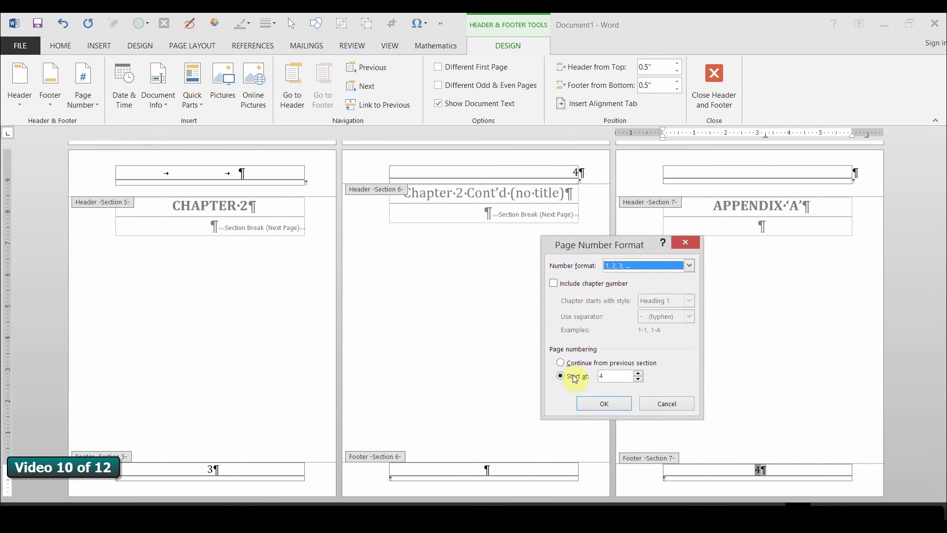
{"action": "left_click", "coordinate": [638, 373]}
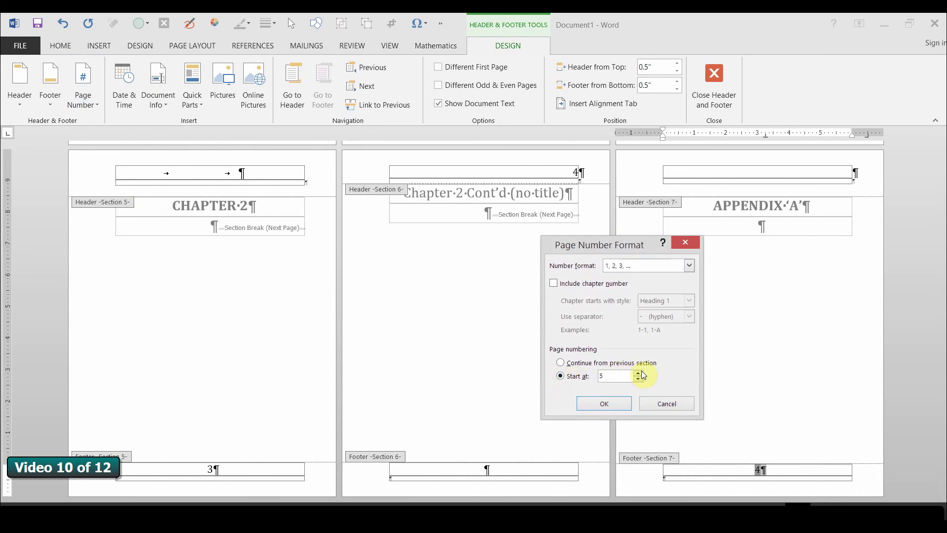
{"action": "left_click", "coordinate": [614, 402]}
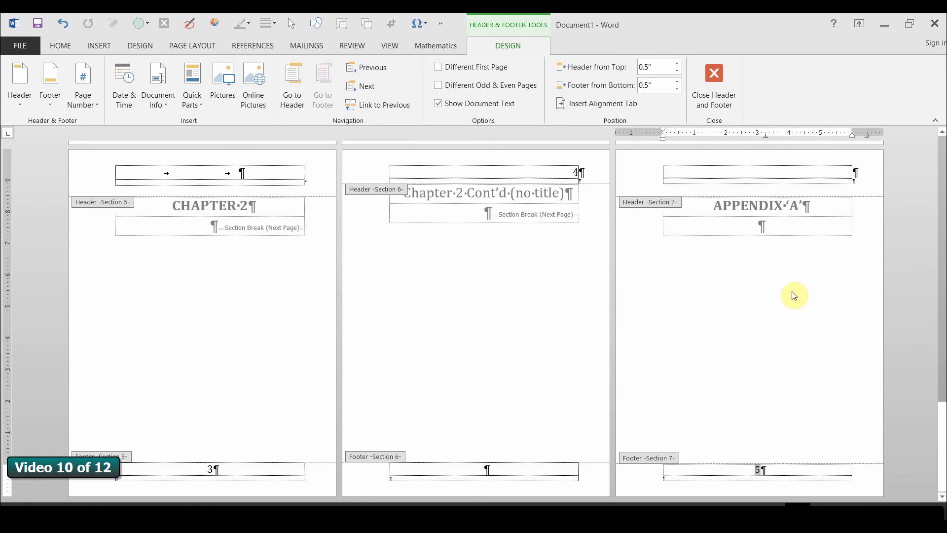
Step: Return to the body text and insert a page break on the empty line below "APPENDIX ‘A’"
{"action": "double_click", "coordinate": [772, 269]}
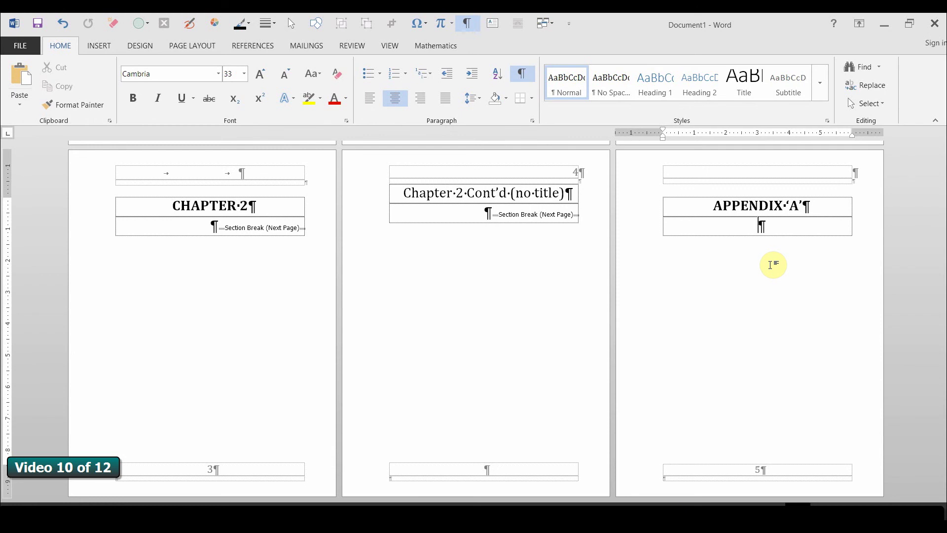
{"action": "key", "text": "ctrl+Return"}
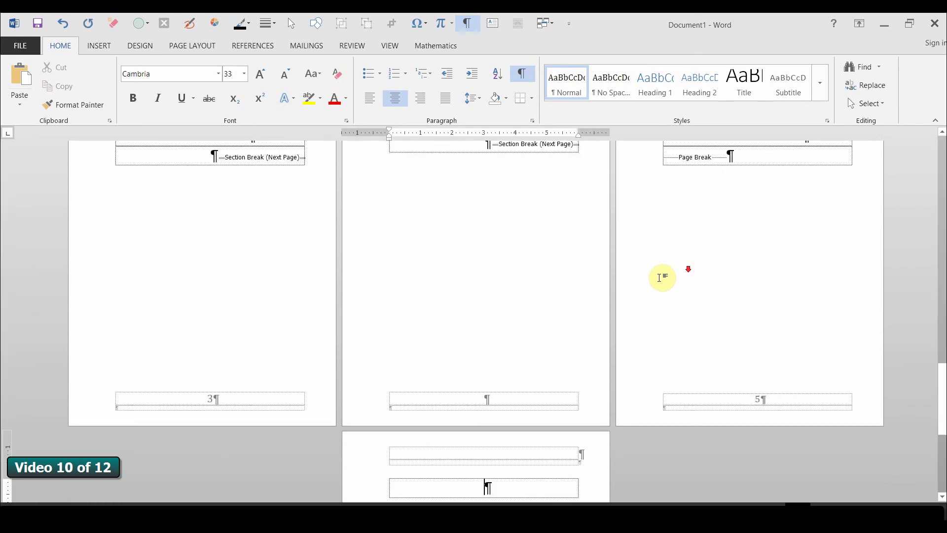
{"action": "scroll", "coordinate": [498, 290], "scroll_direction": "down", "scroll_amount": 3}
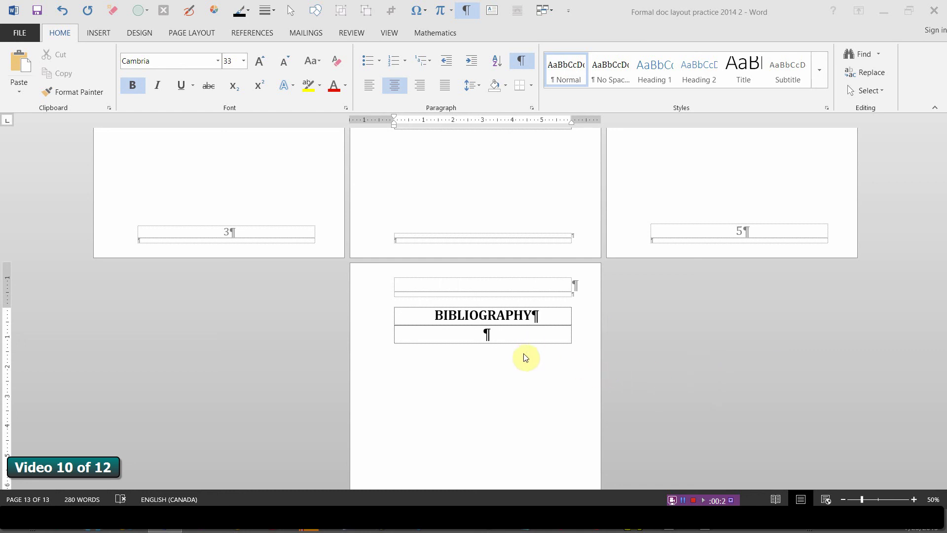
Step: Insert a next-page section break below "BIBLIOGRAPHY" and title the new page "Rear fly leaf"
{"action": "scroll", "coordinate": [526, 354], "scroll_direction": "down", "scroll_amount": 3}
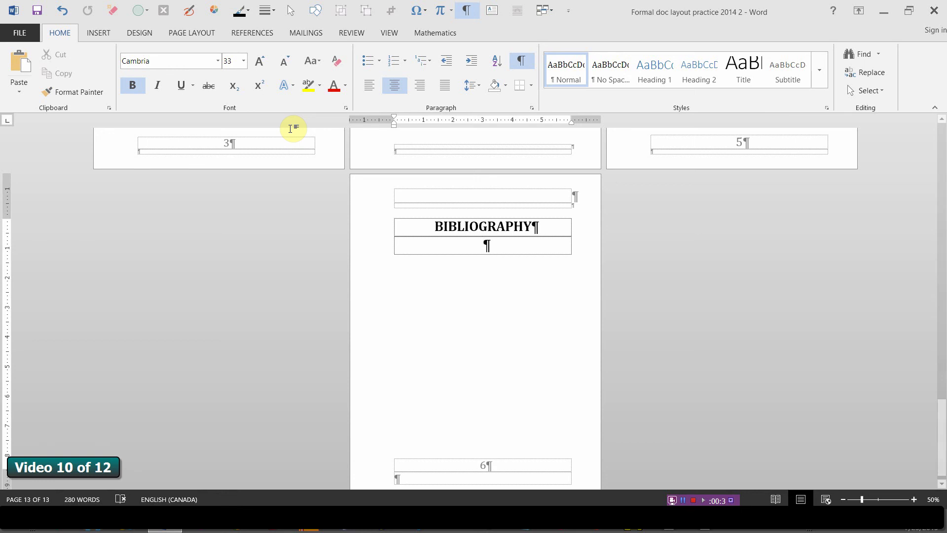
{"action": "left_click", "coordinate": [196, 31]}
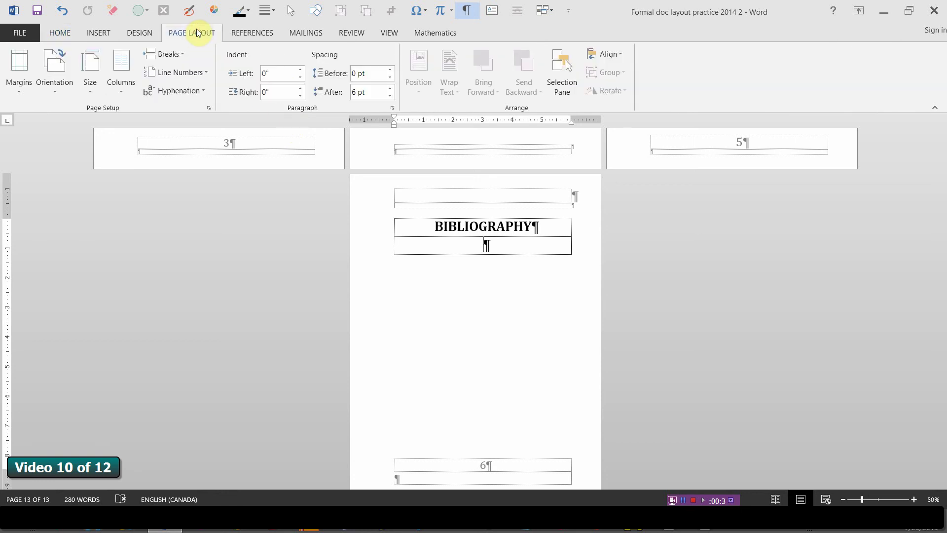
{"action": "left_click", "coordinate": [185, 54]}
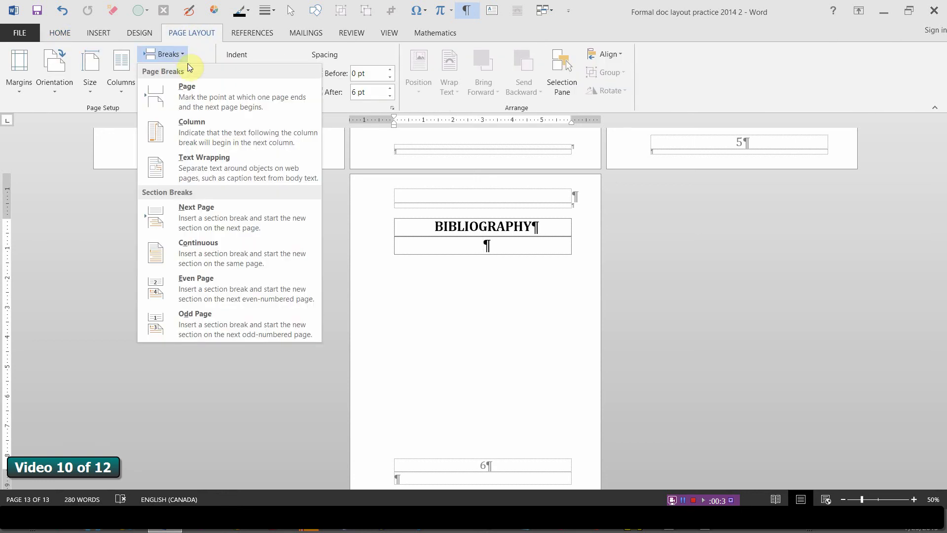
{"action": "left_click", "coordinate": [205, 210]}
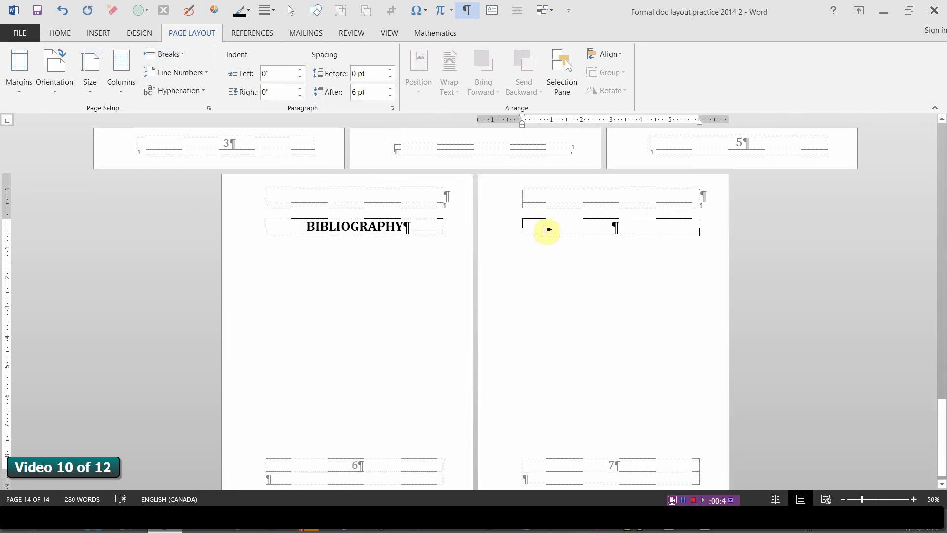
{"action": "type", "text": "Rear fly leaf"}
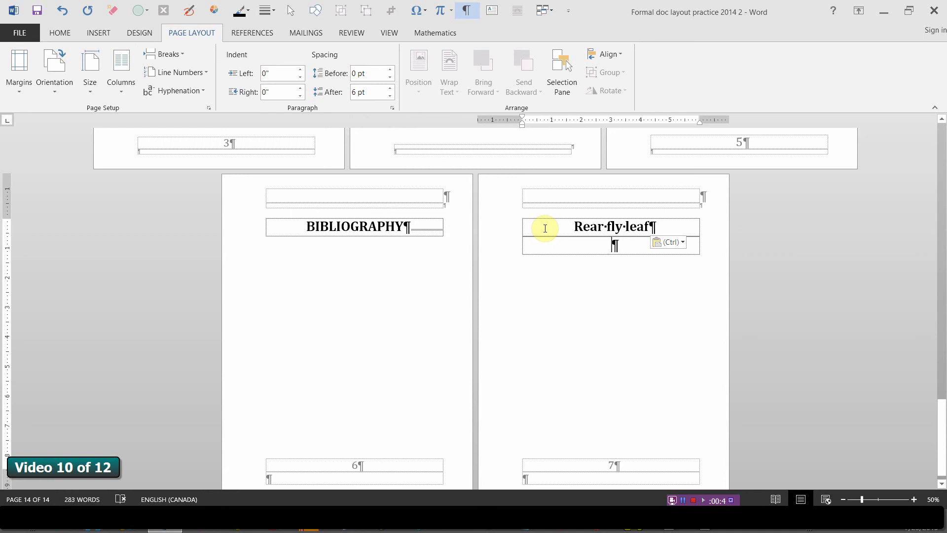
Step: Unlink the Section 9 footer from the previous section and delete the page number on the "Rear fly leaf" page
{"action": "double_click", "coordinate": [612, 479]}
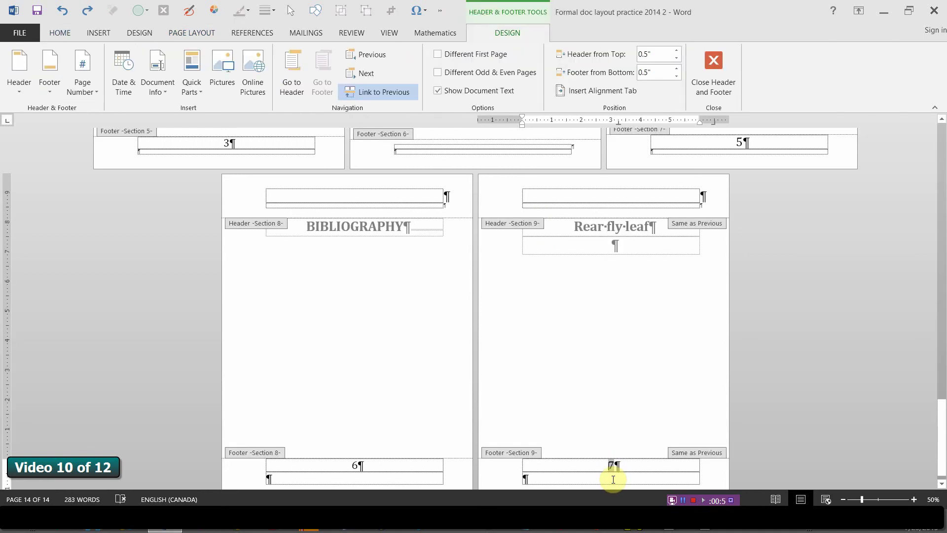
{"action": "left_click", "coordinate": [396, 93]}
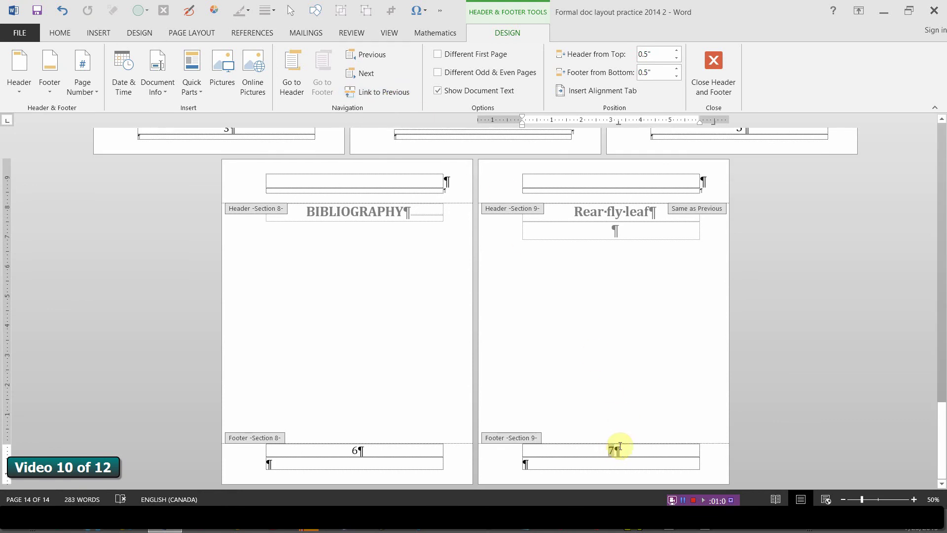
{"action": "double_click", "coordinate": [614, 450]}
{"action": "key", "text": "Delete"}
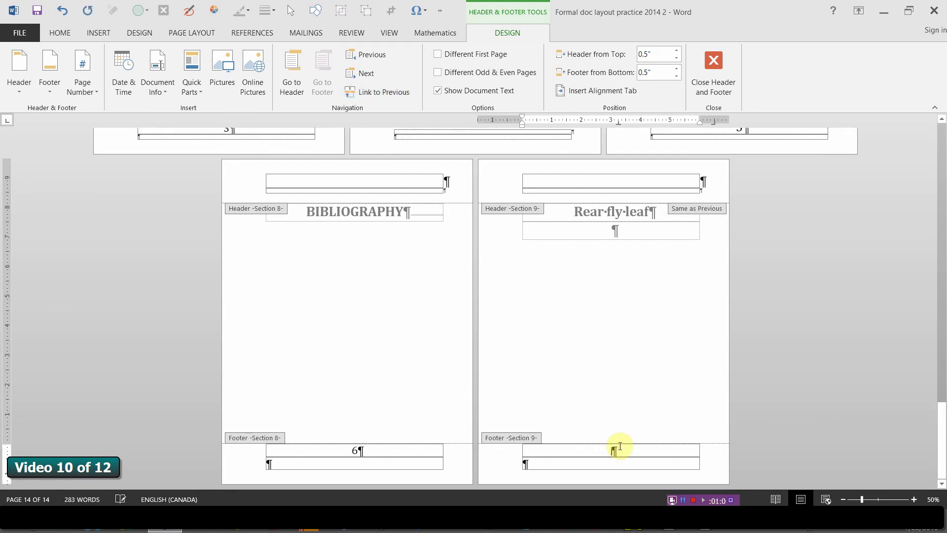